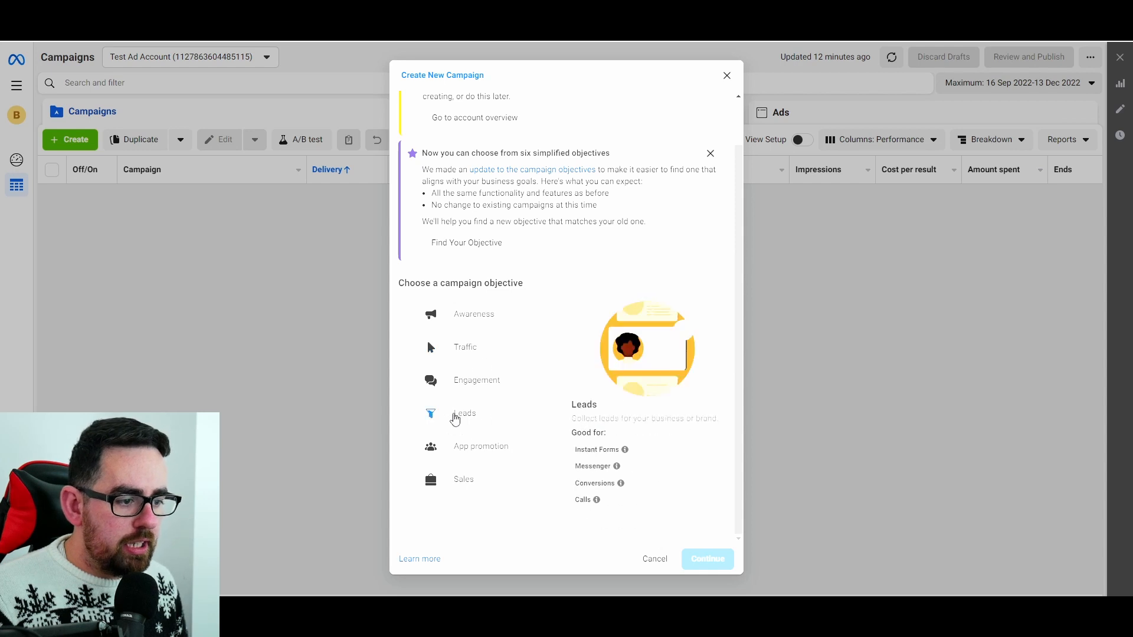
Step: Create a new campaign with the Leads objective and name it "Test campaign"
click(464, 410)
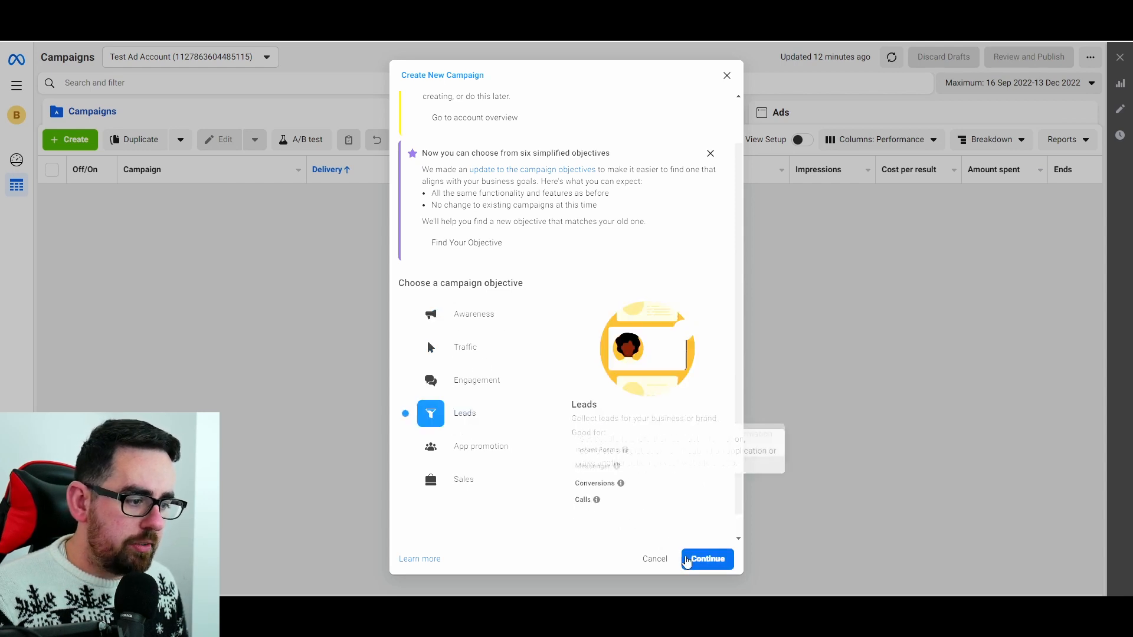
click(690, 560)
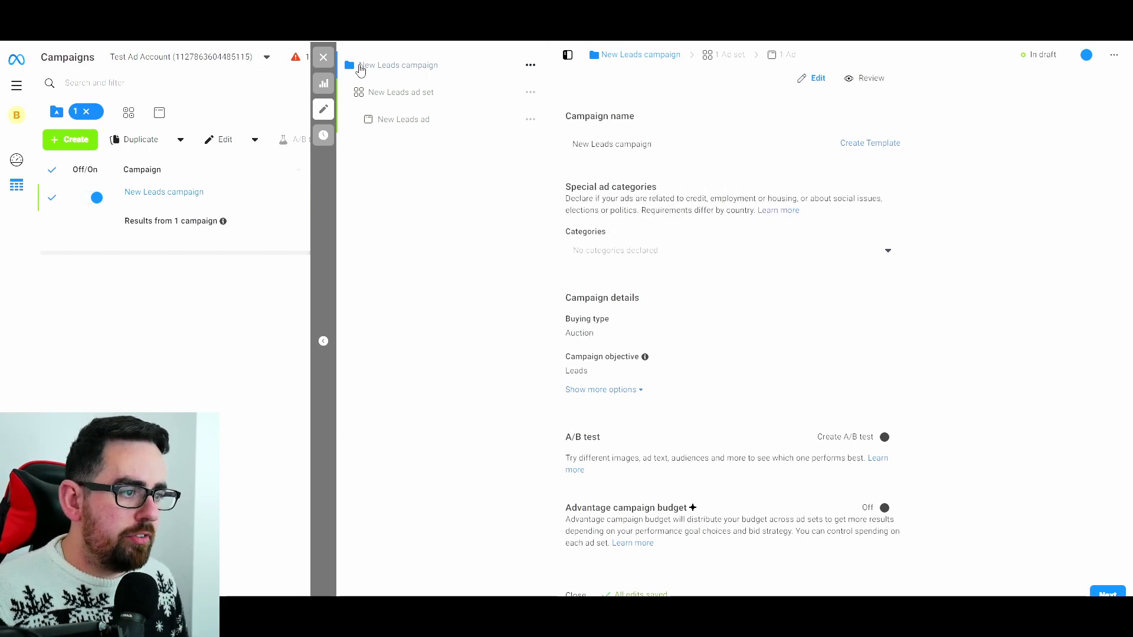
triple_click(697, 154)
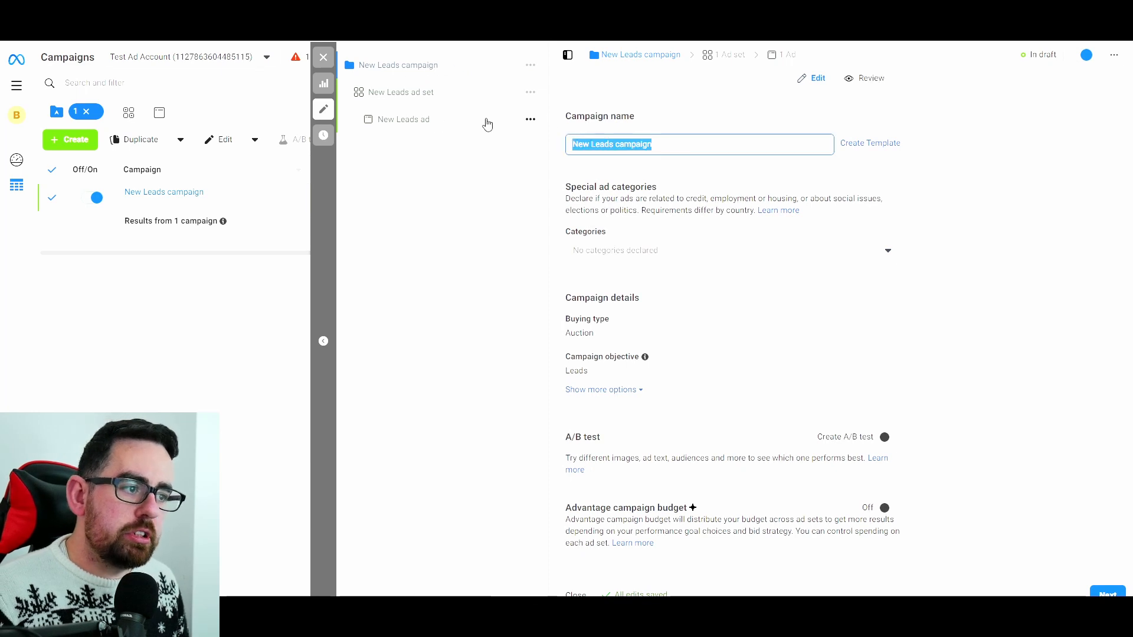
text(Test )
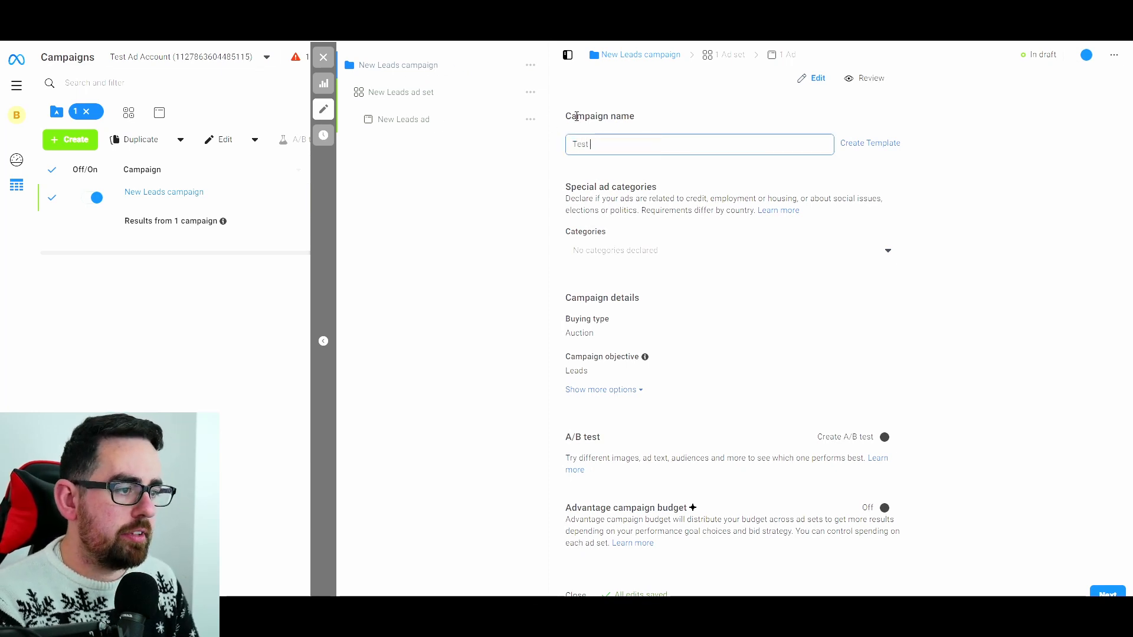
text(campaign)
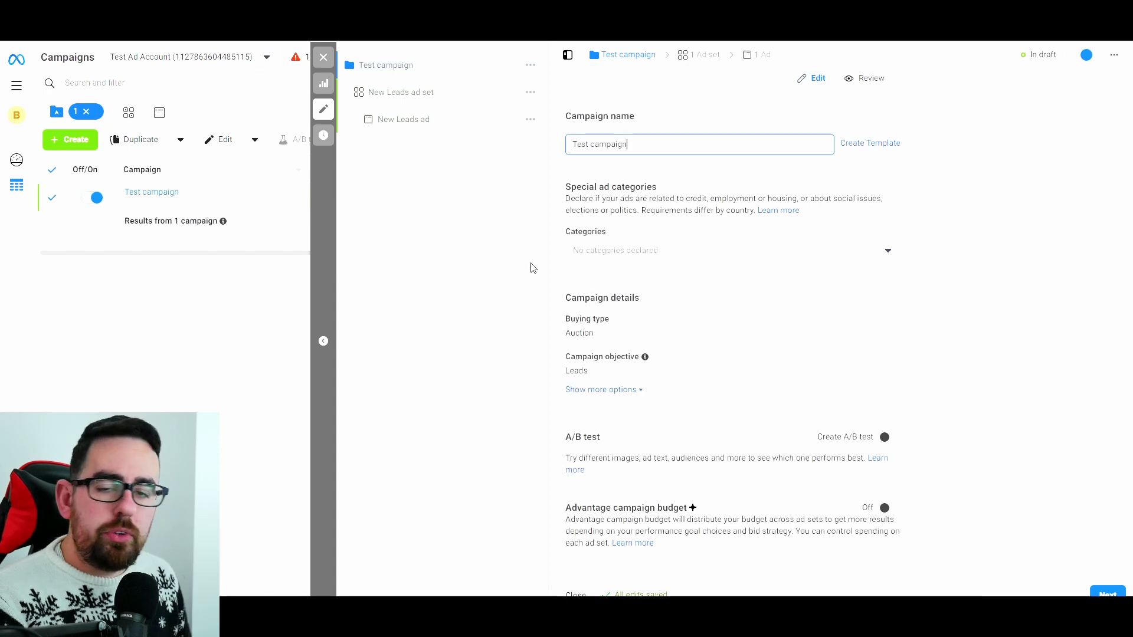
Step: Check the special ad category options without declaring any, and continue to the ad set settings
click(717, 257)
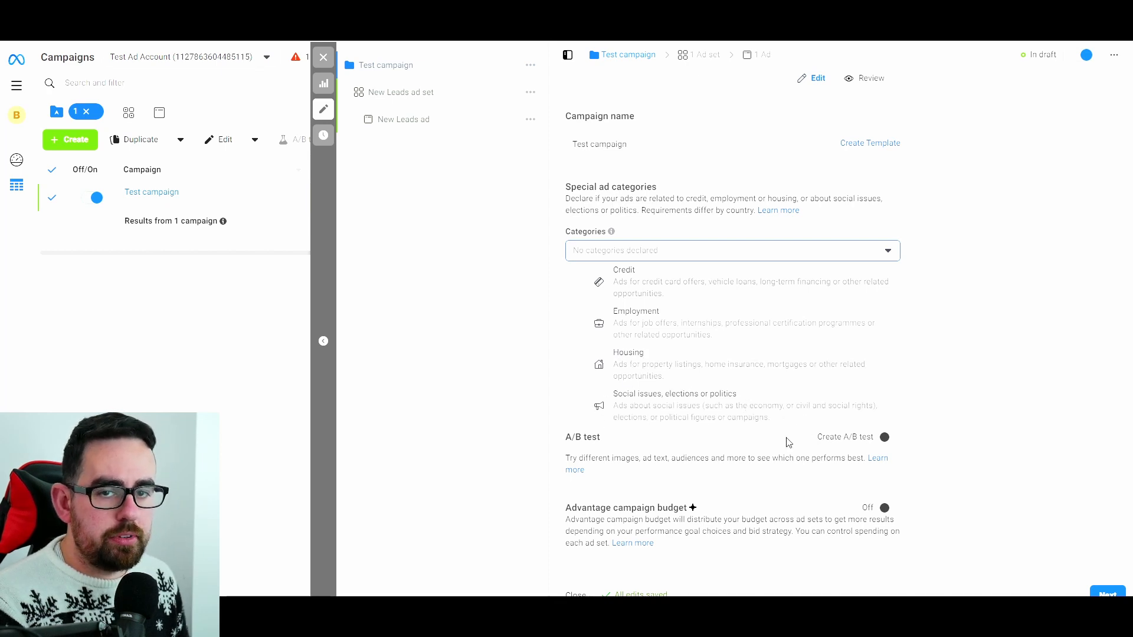
click(987, 308)
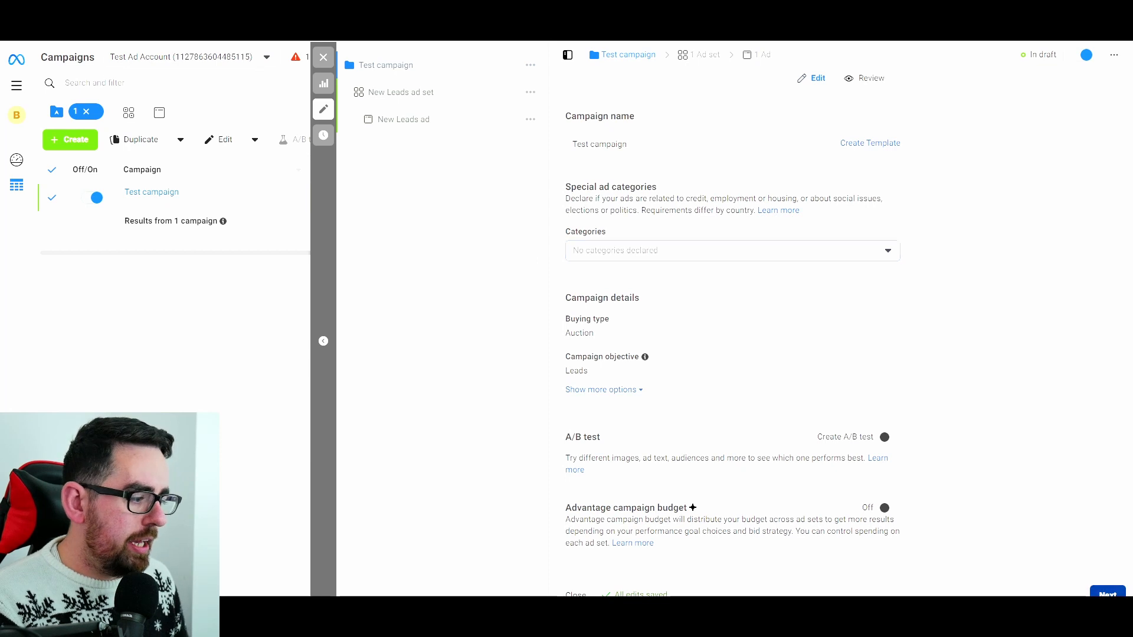
click(1108, 593)
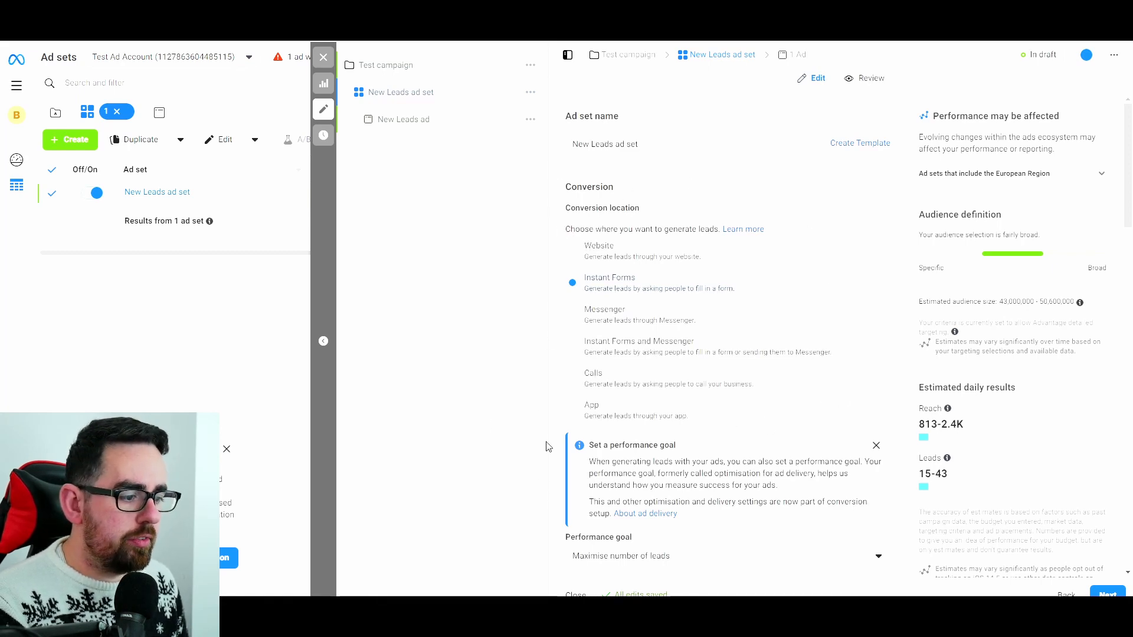
Step: Look through the ad set's conversion, catalogue, budget, audience and placement settings
scroll(555, 384, down, 4)
scroll(563, 298, down, 10)
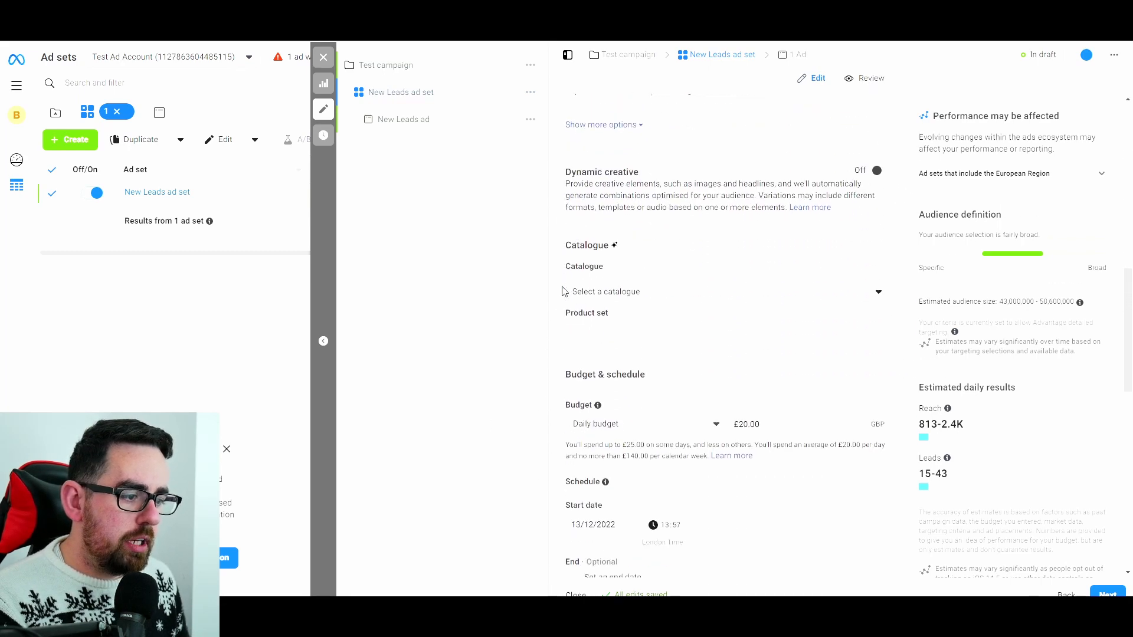
scroll(553, 409, down, 6)
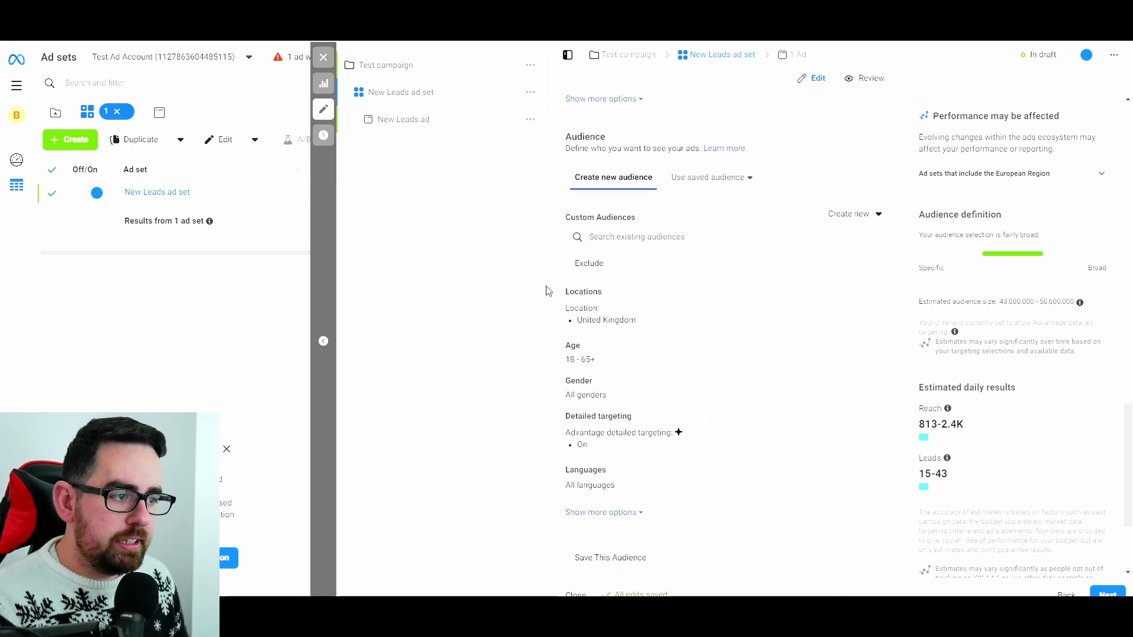
scroll(560, 416, down, 3)
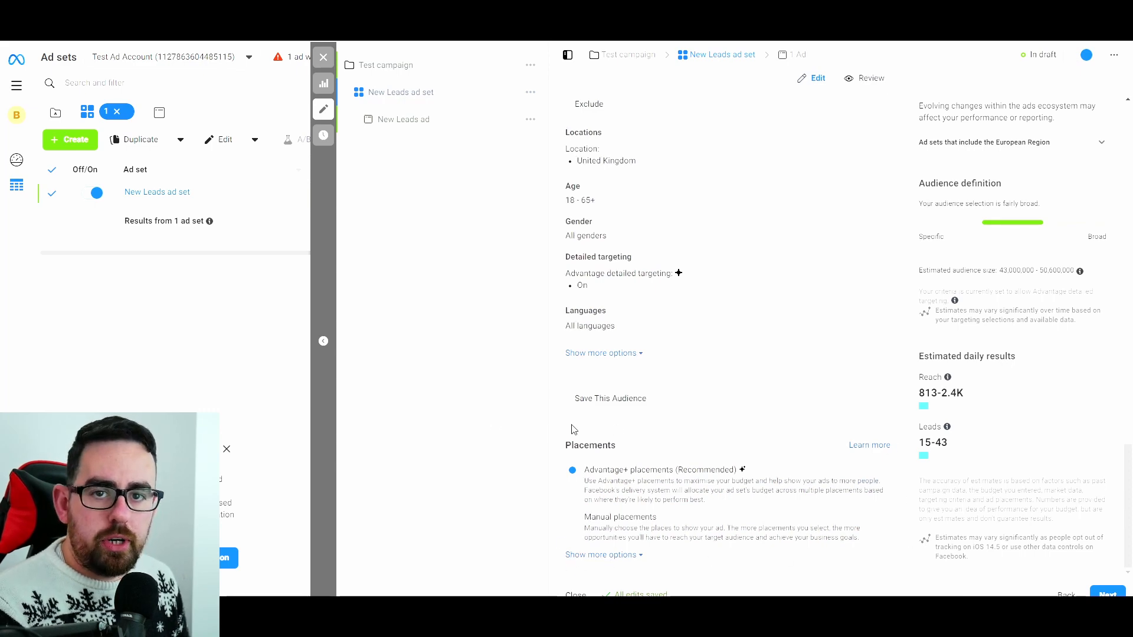
scroll(554, 505, up, 2)
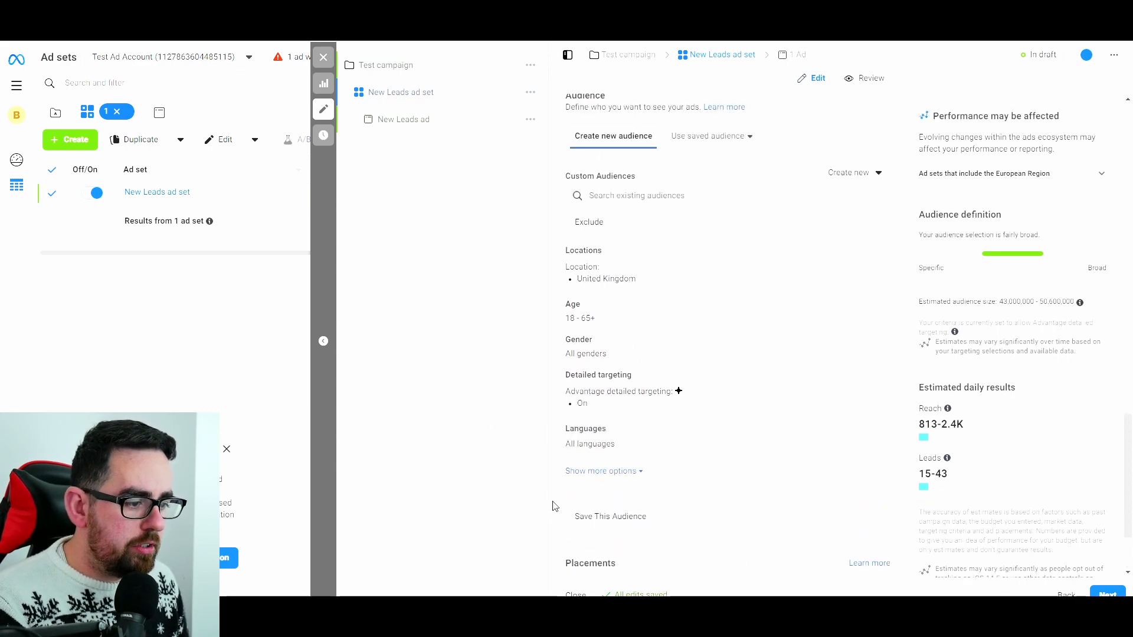
scroll(554, 505, up, 15)
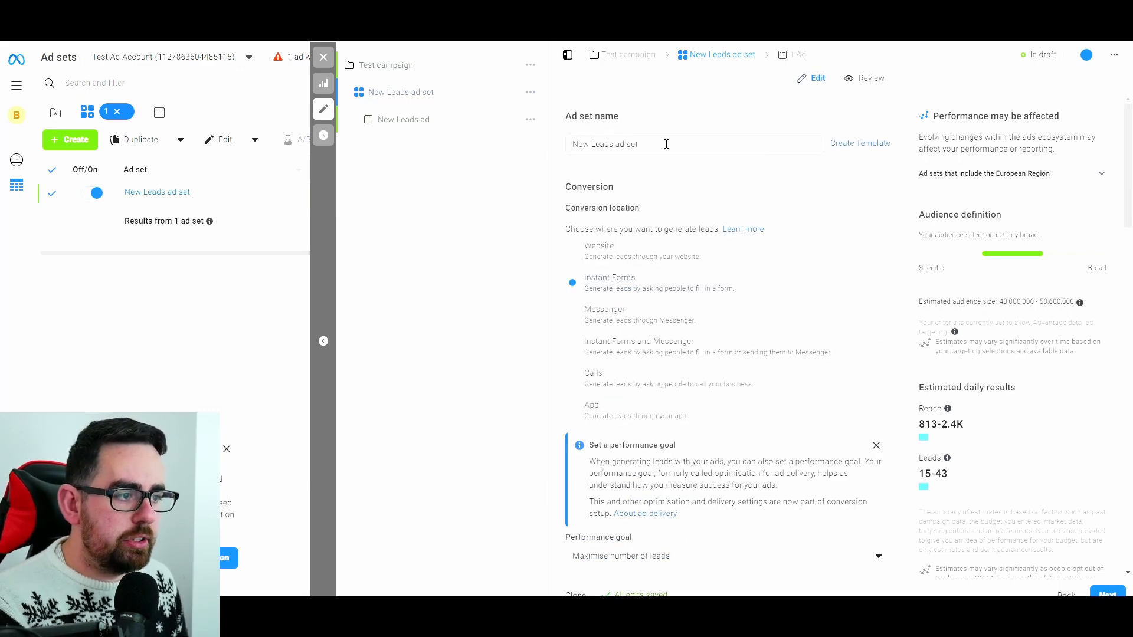
drag(667, 144, 557, 235)
scroll(610, 230, down, 12)
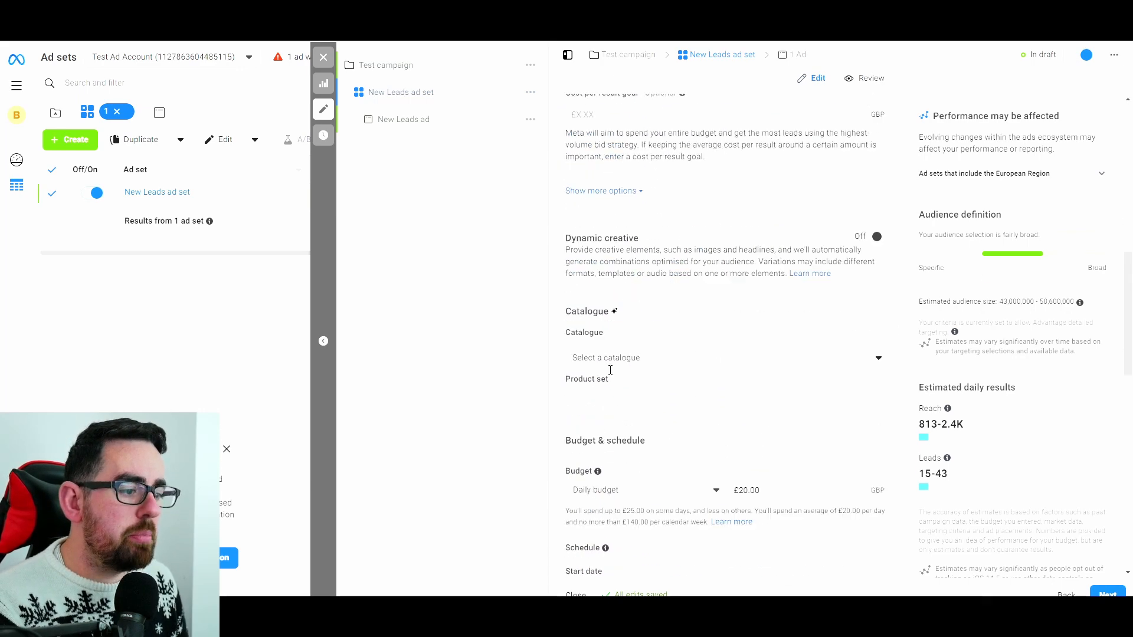
scroll(610, 370, down, 12)
scroll(598, 468, up, 17)
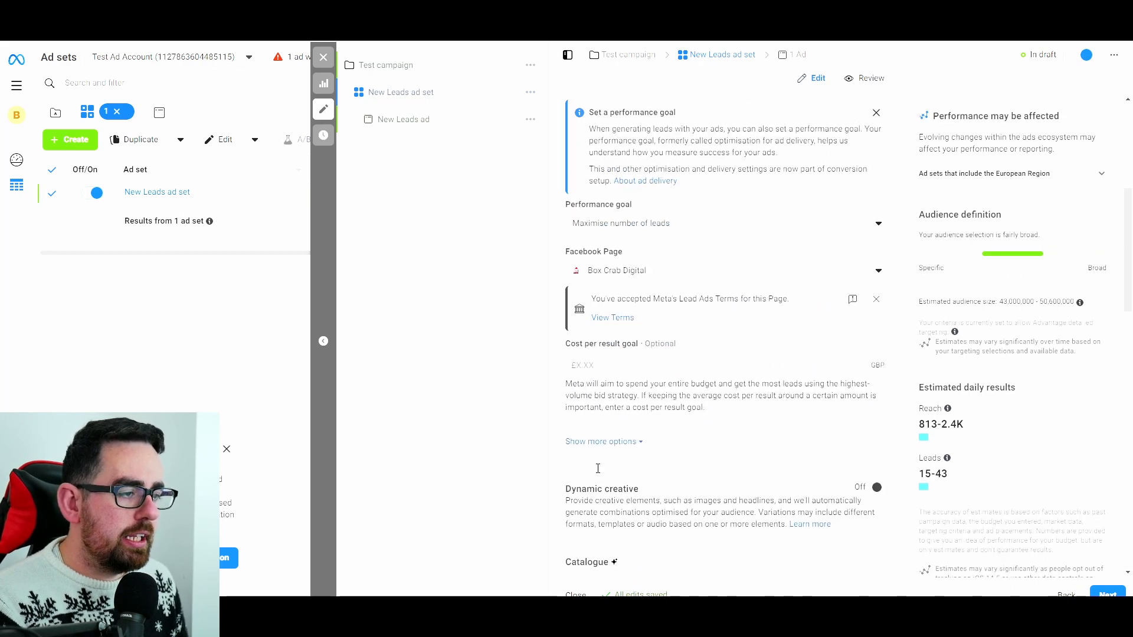
scroll(598, 468, up, 5)
Step: Rename the ad set as "Women 20-50 Lead form"
click(675, 144)
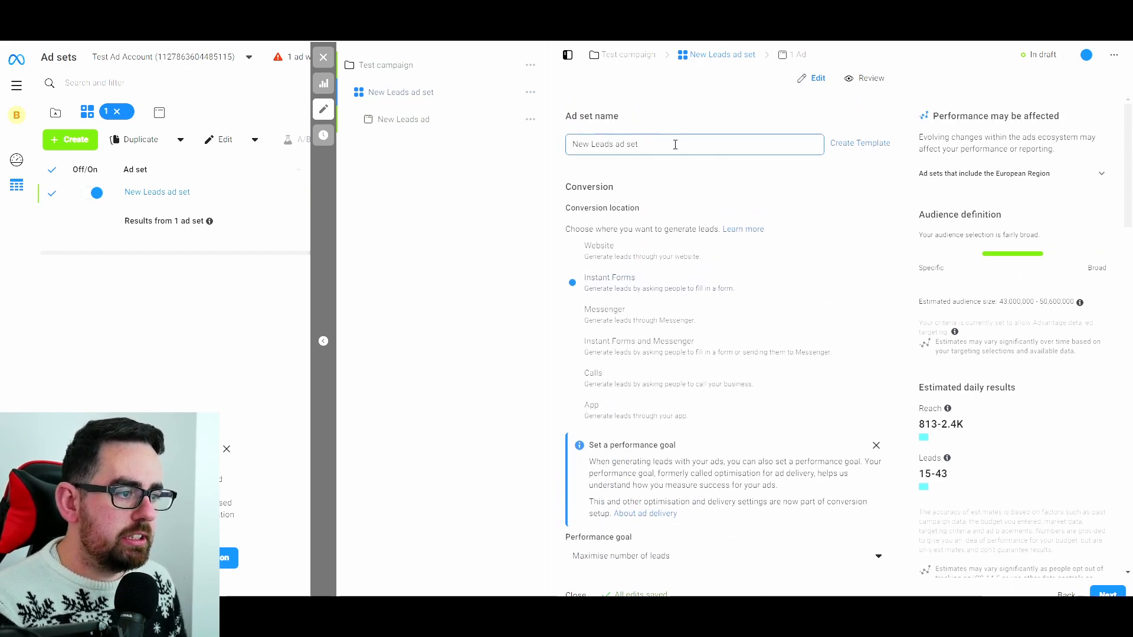
key(ctrl+a)
text(Woman)
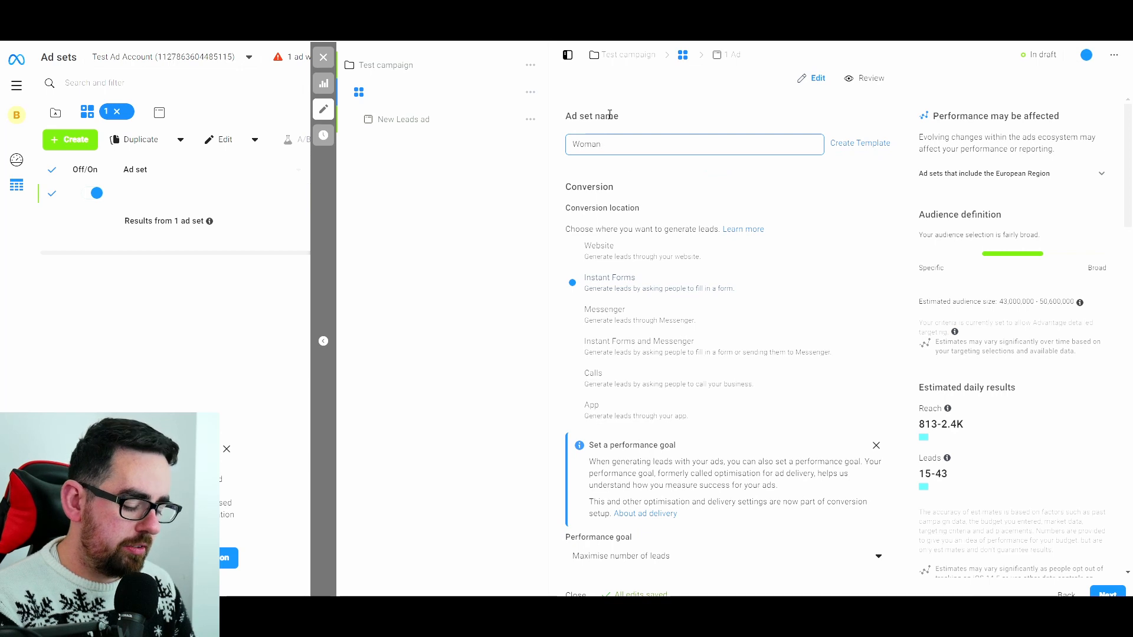
key(BackSpace)
key(BackSpace)
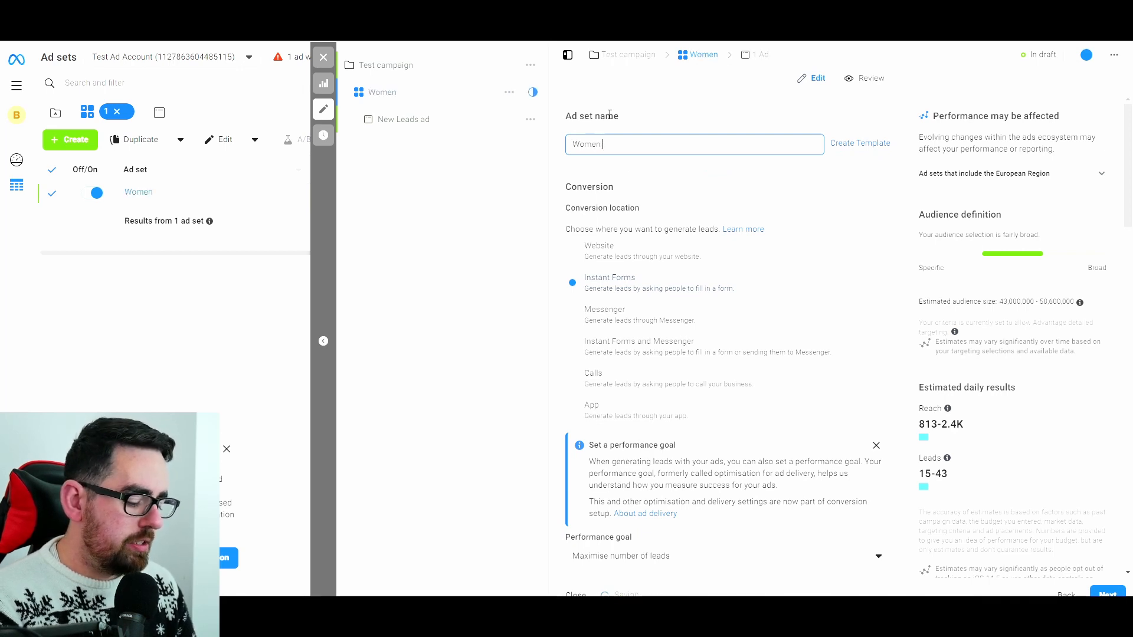
text(en 20-50)
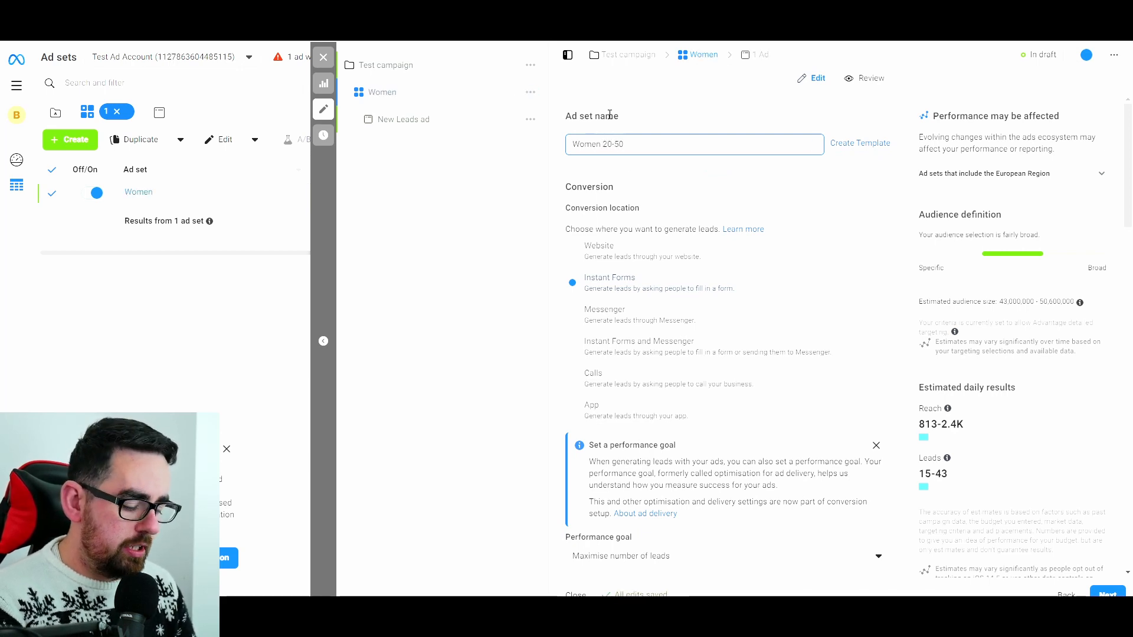
text( Lead form)
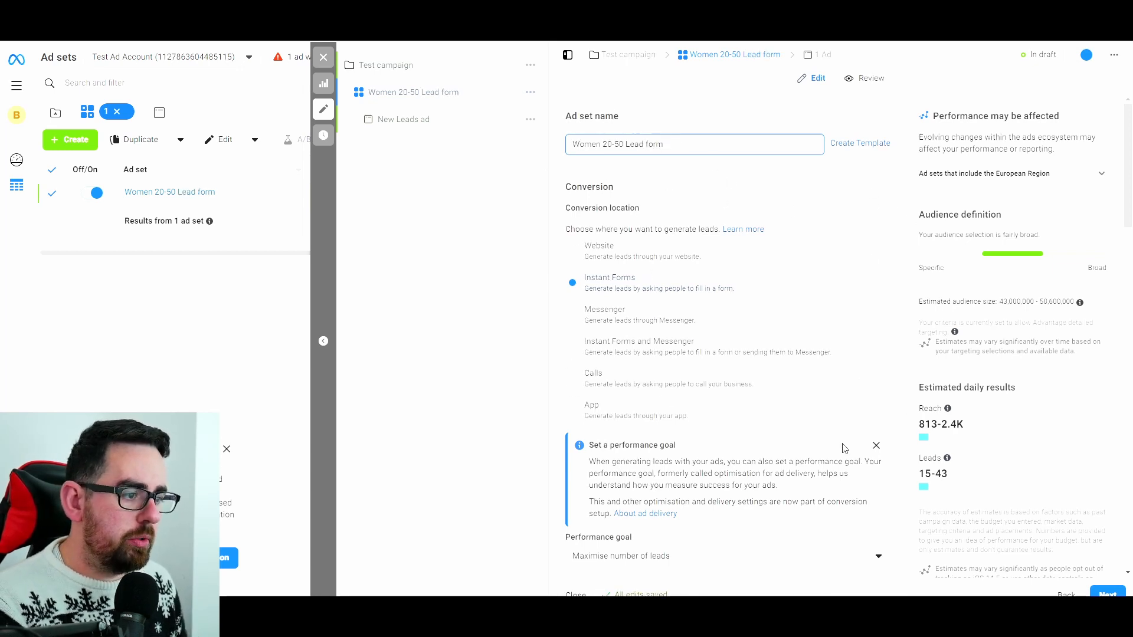
Step: Review the ad set's conversion settings and the available performance goal options
scroll(580, 293, down, 1)
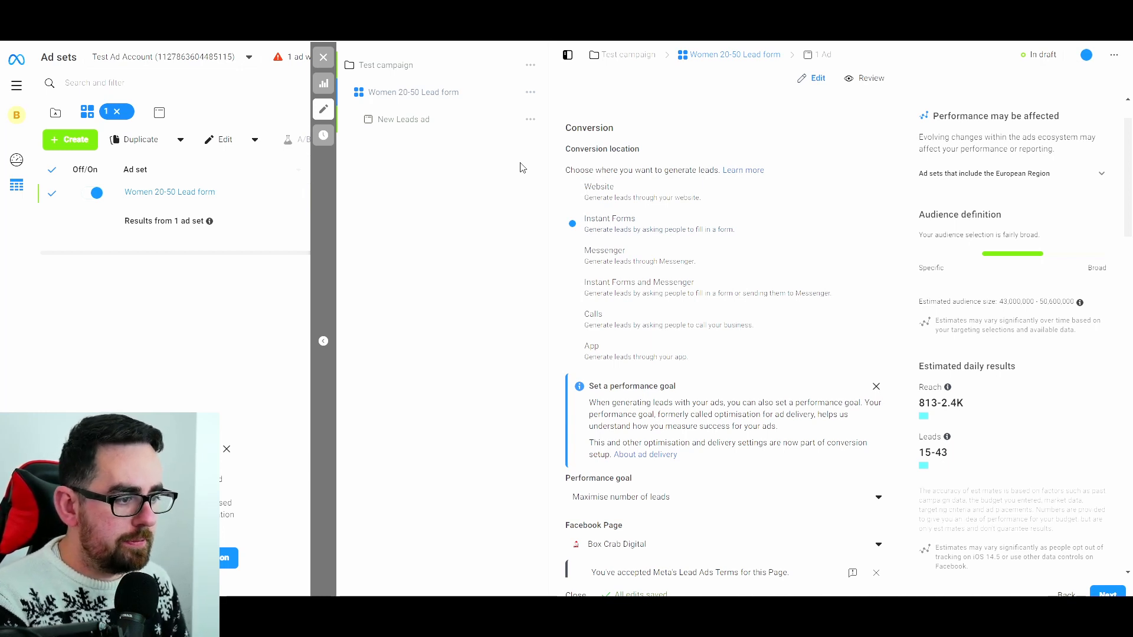
scroll(540, 246, down, 3)
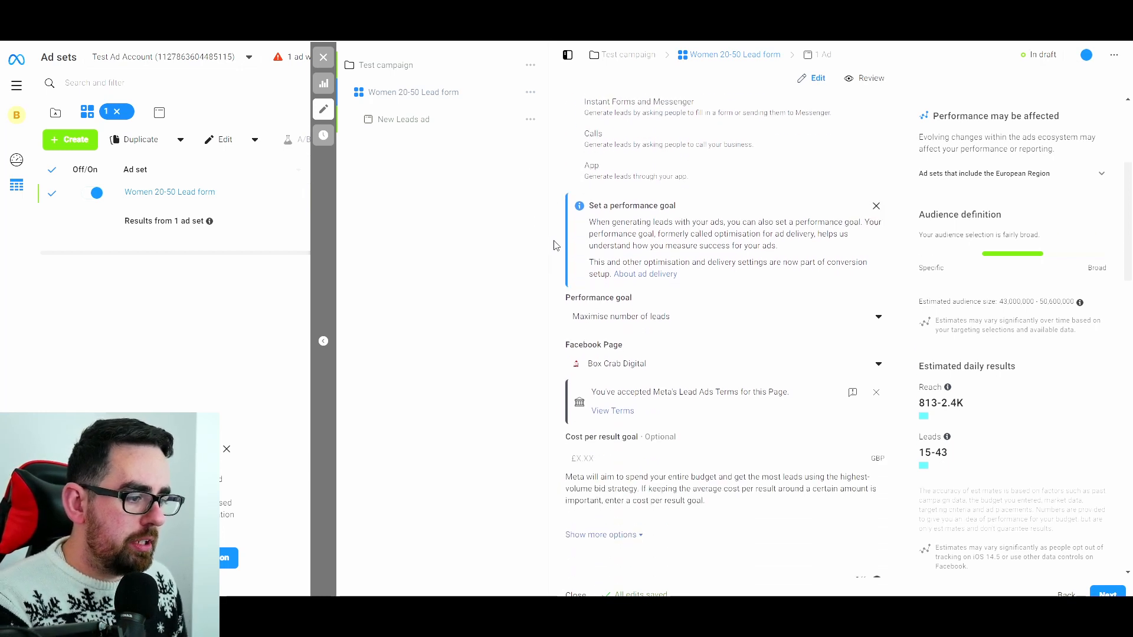
scroll(555, 246, down, 2)
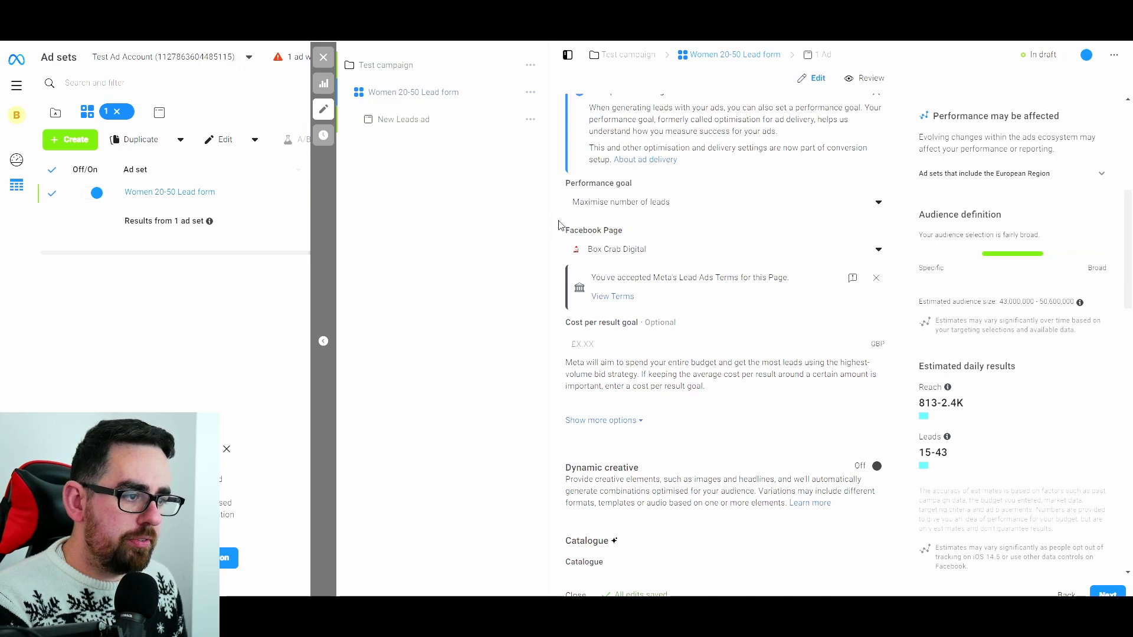
click(593, 209)
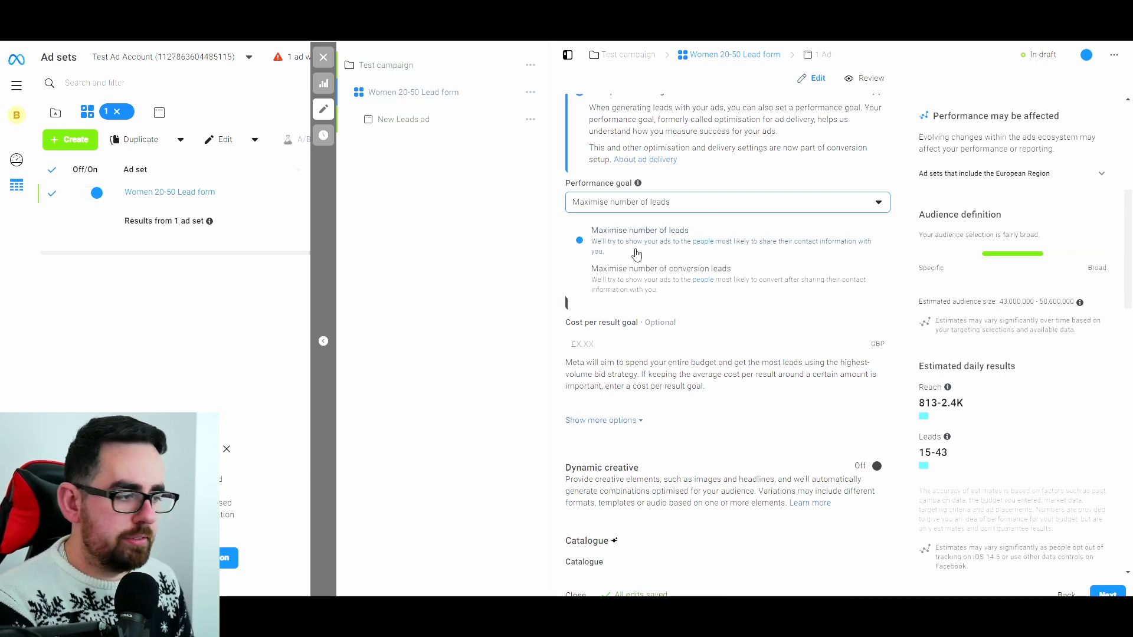
click(544, 235)
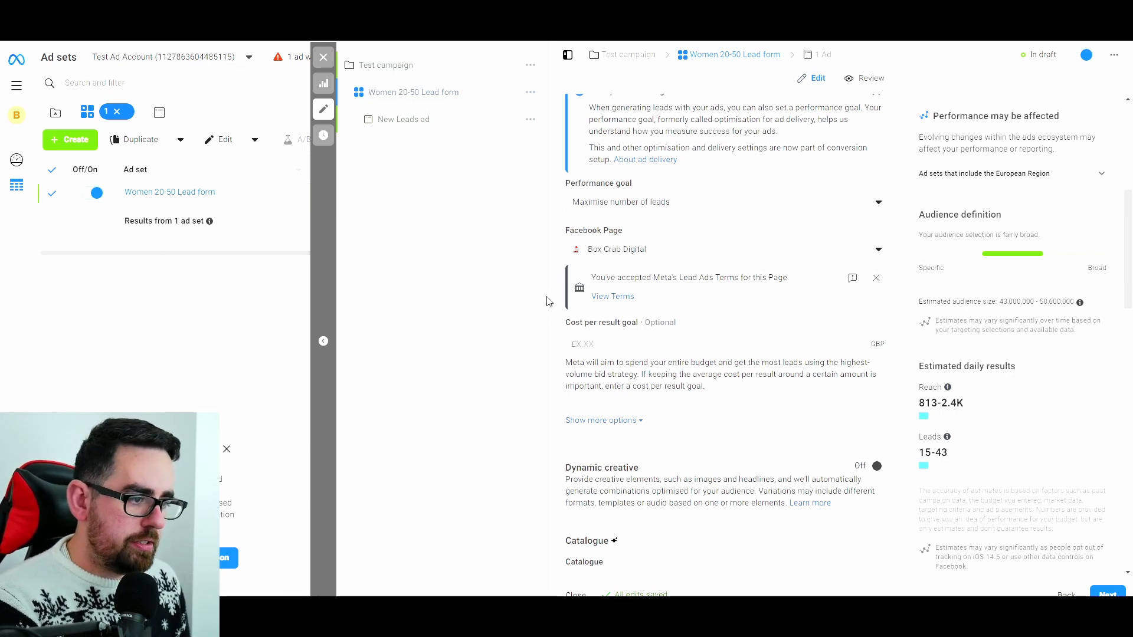
Step: Set the ad set's daily budget to £10.00
scroll(547, 301, down, 7)
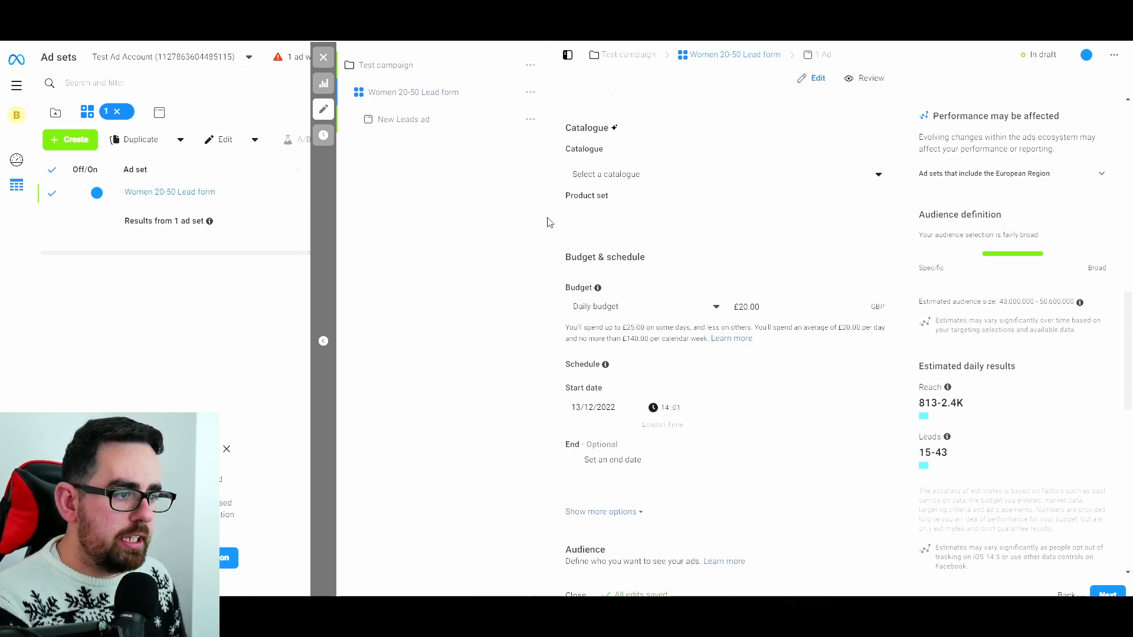
scroll(555, 221, down, 2)
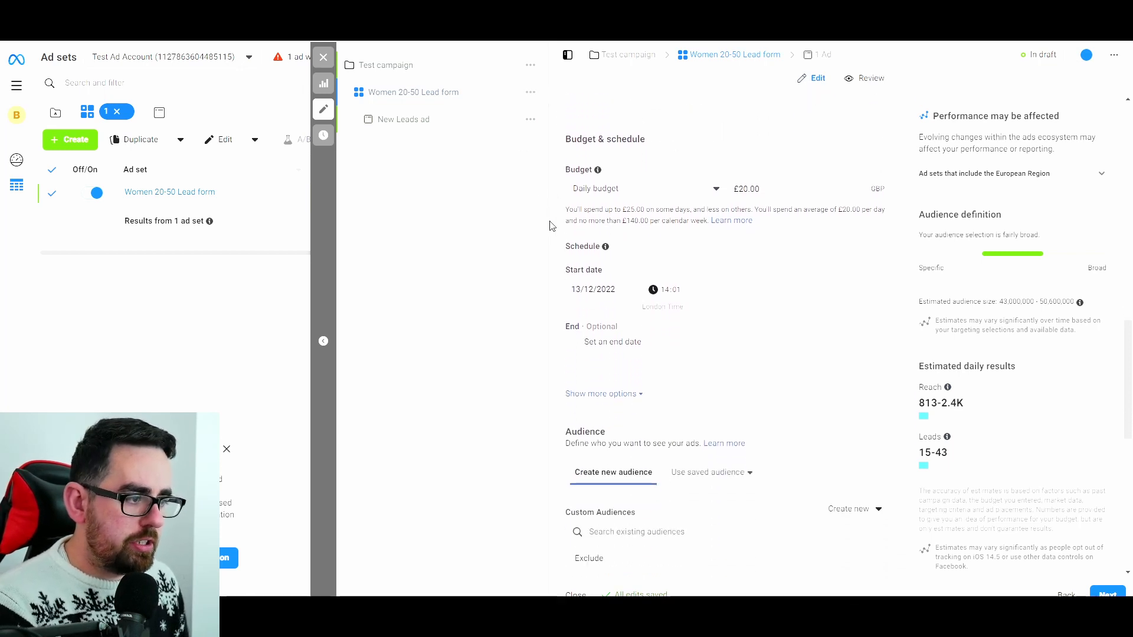
scroll(688, 213, up, 1)
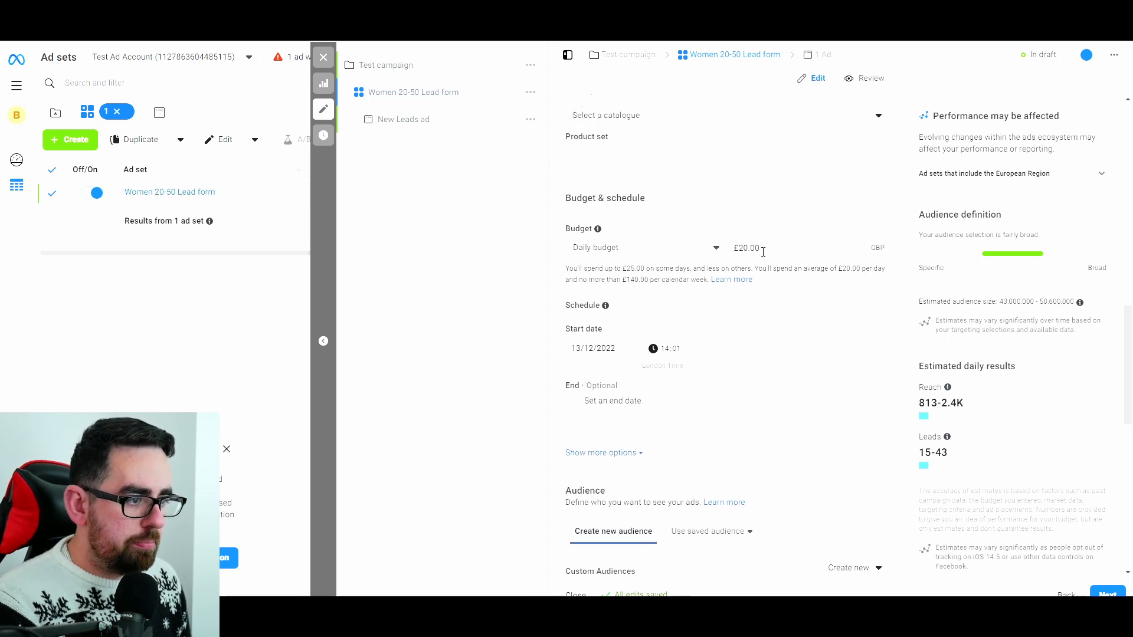
click(741, 249)
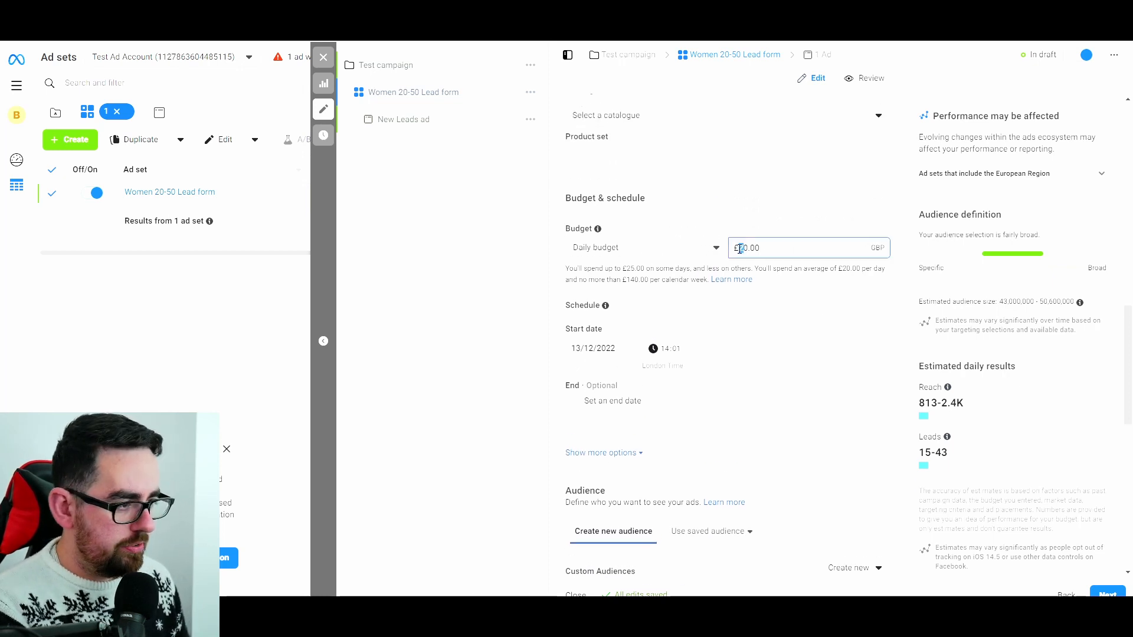
key(BackSpace)
text(1)
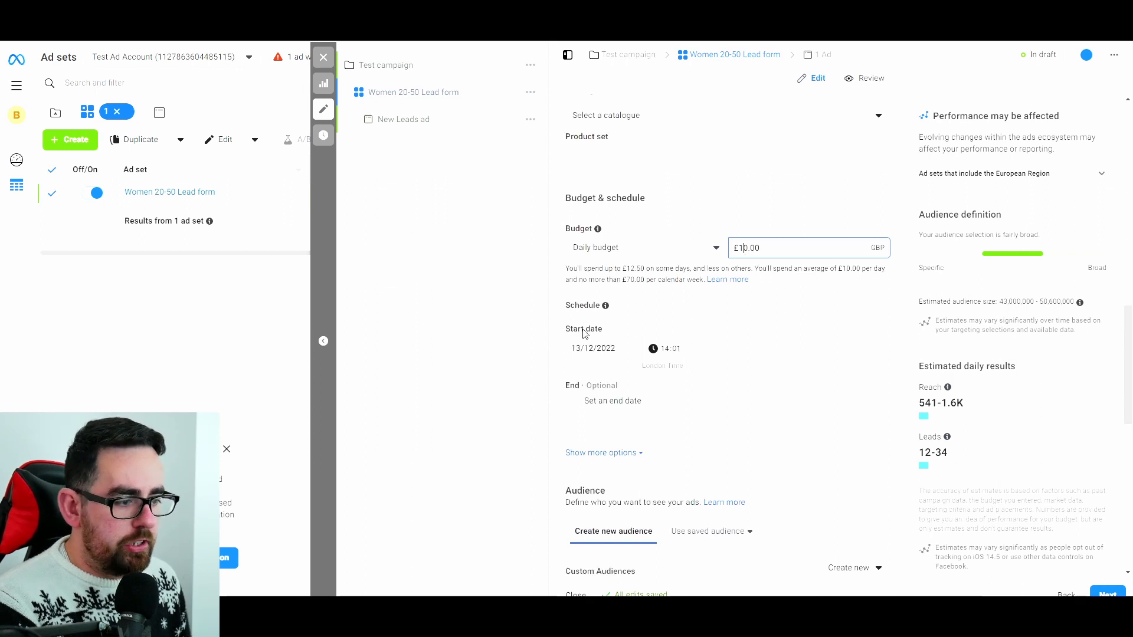
Step: Change the audience location to the city of London, England, United Kingdom
scroll(555, 325, down, 6)
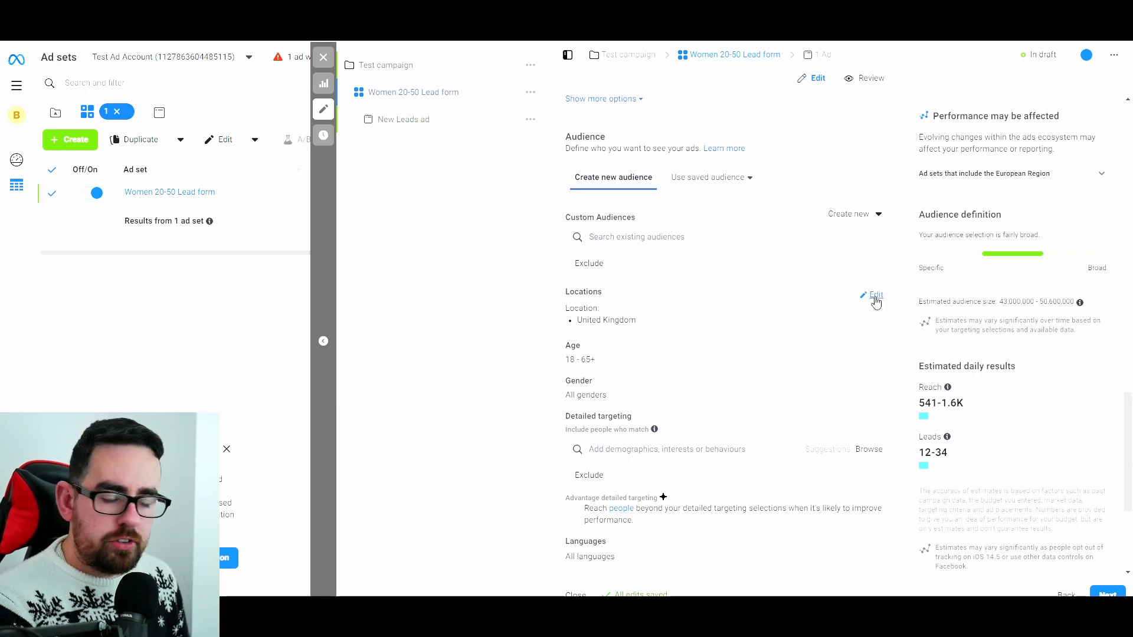
click(874, 295)
click(697, 401)
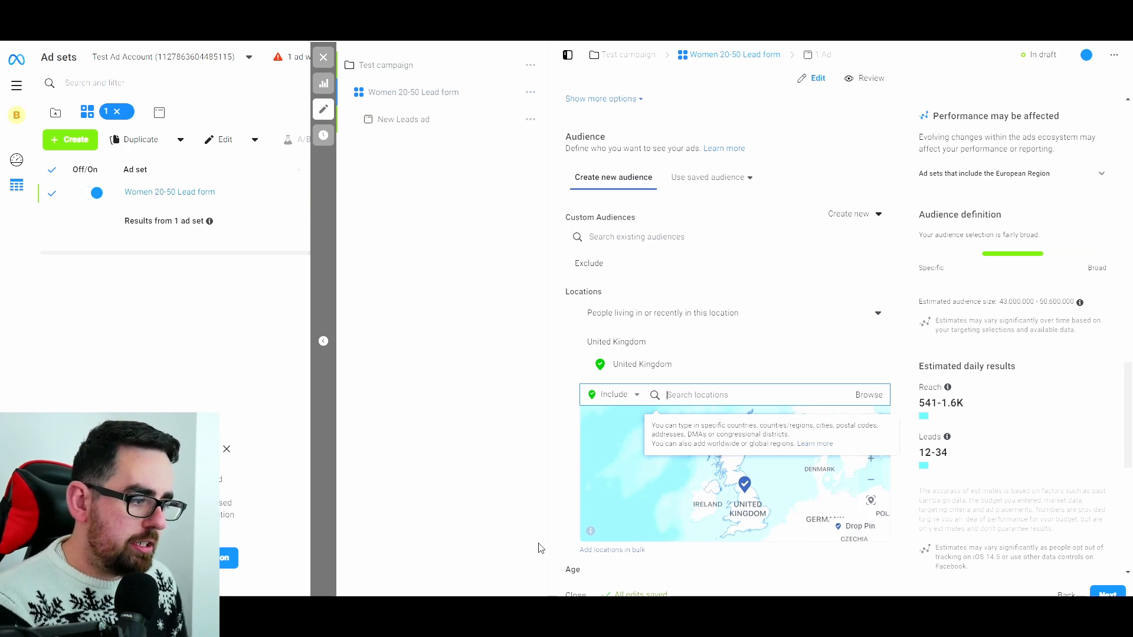
click(869, 395)
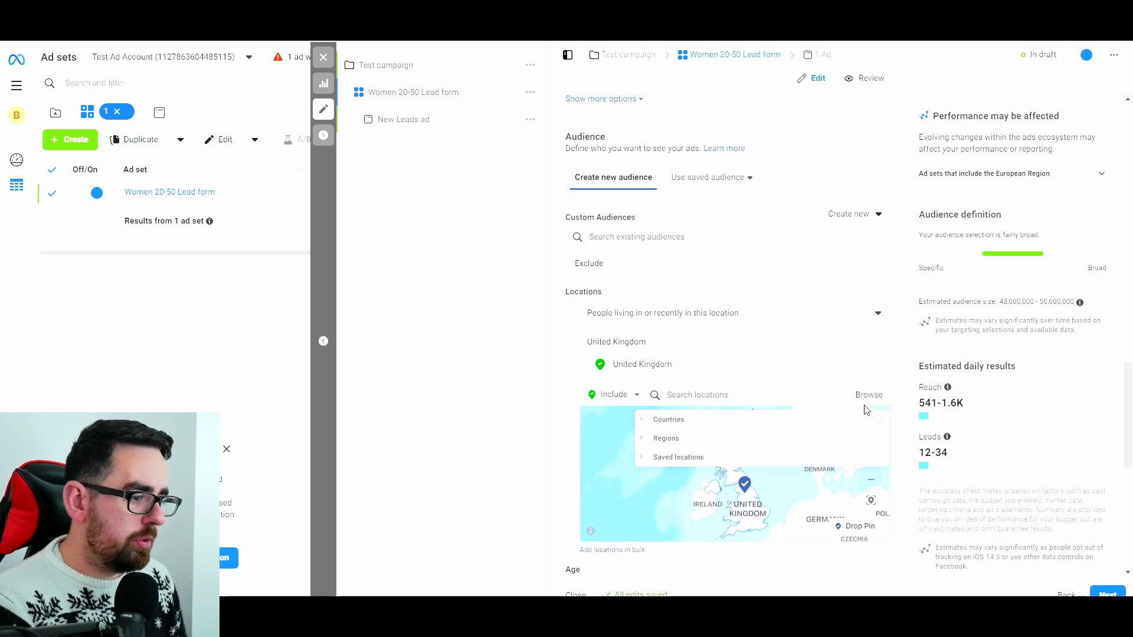
click(714, 393)
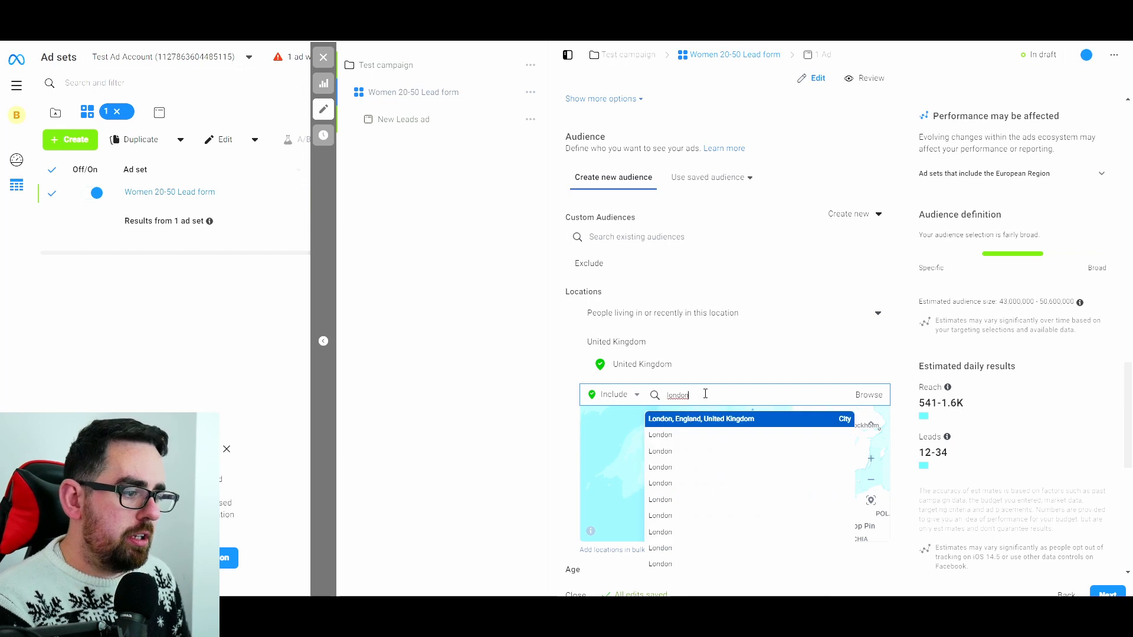
click(699, 419)
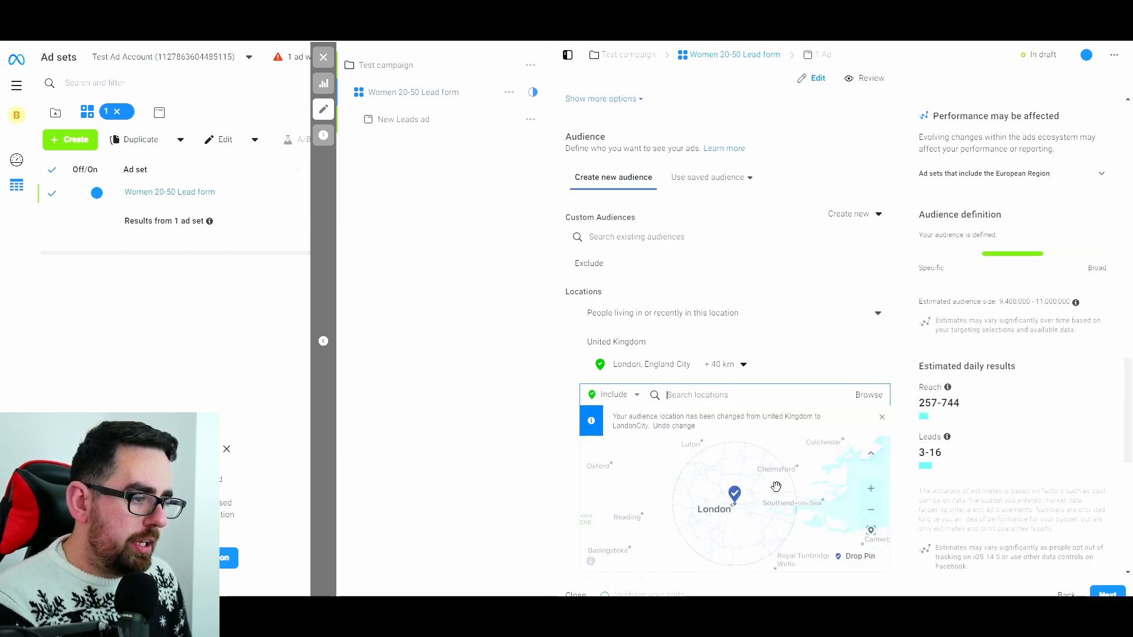
Step: Limit the London, England location targeting to the current city only, without a surrounding radius
click(743, 365)
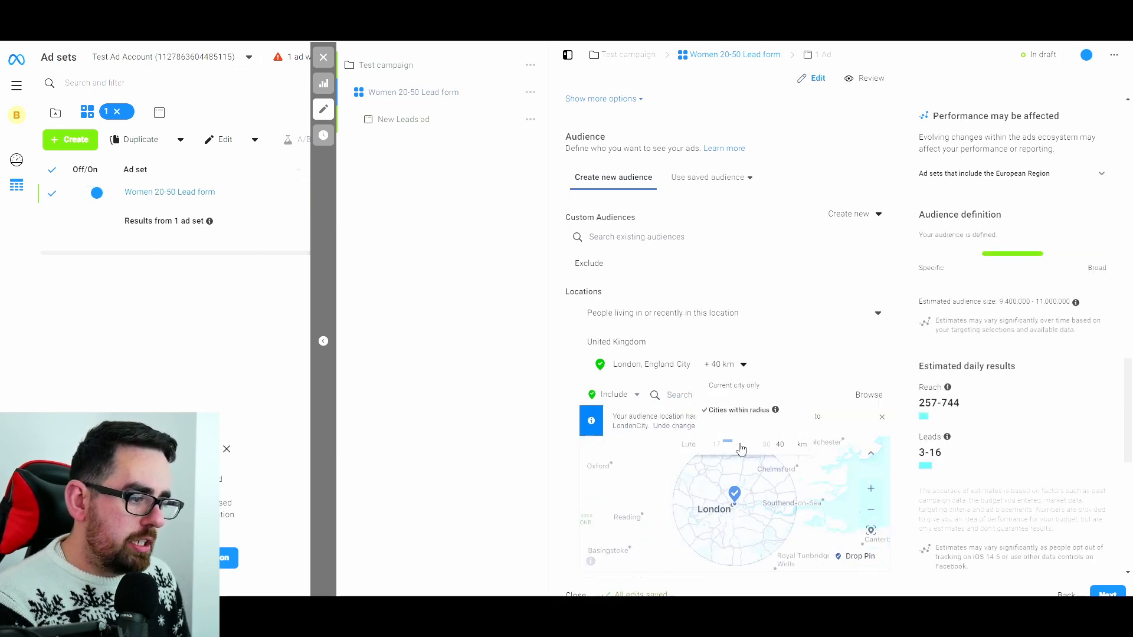
drag(740, 446, 724, 446)
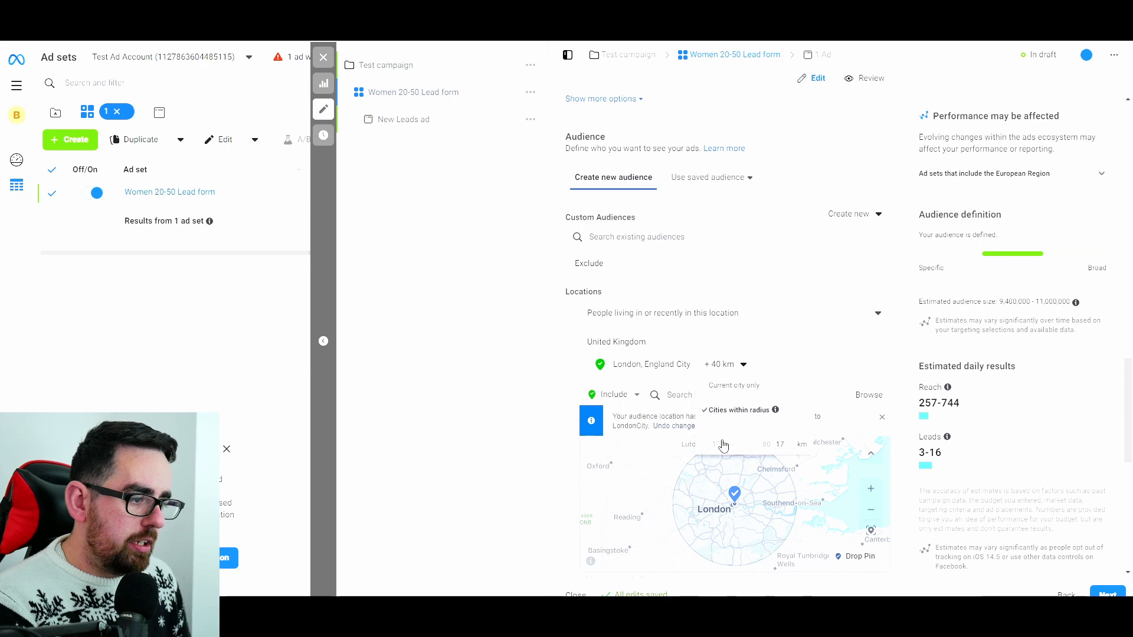
click(730, 365)
click(724, 385)
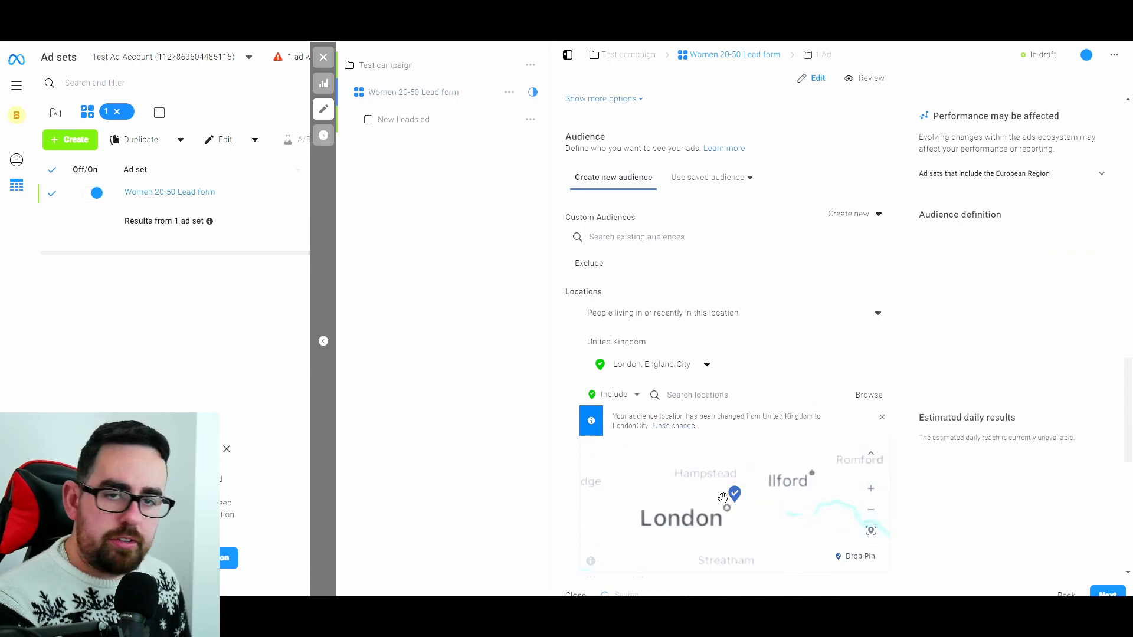
Step: Drop an included pin on the map just east of Ilford and set its targeting radius to 1 km
scroll(861, 427, down, 2)
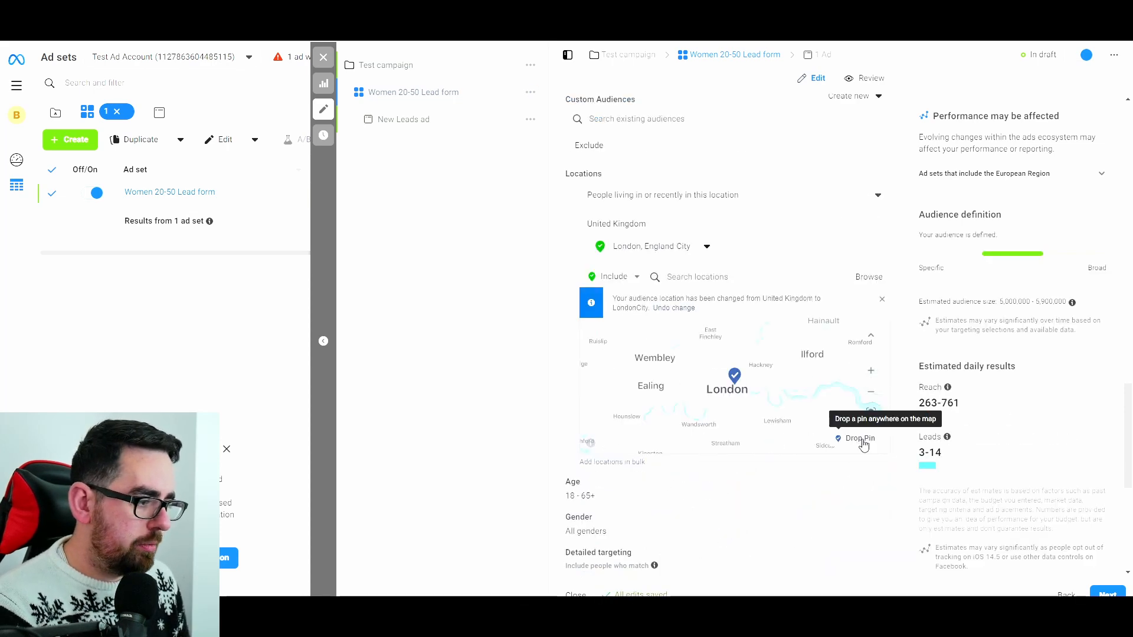
click(849, 438)
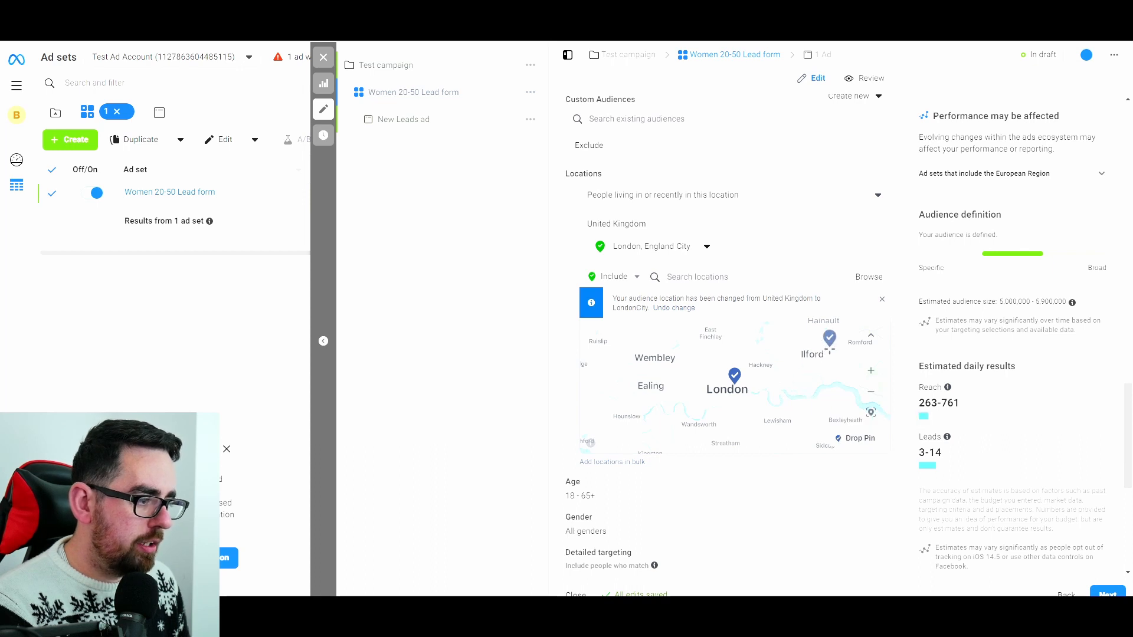
click(833, 358)
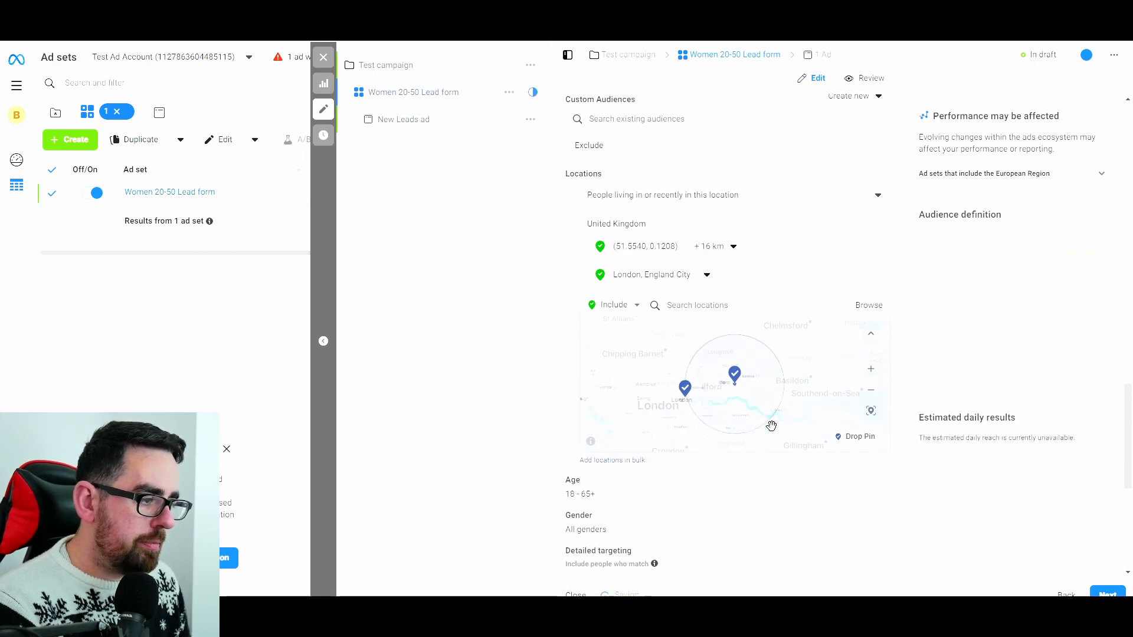
click(704, 251)
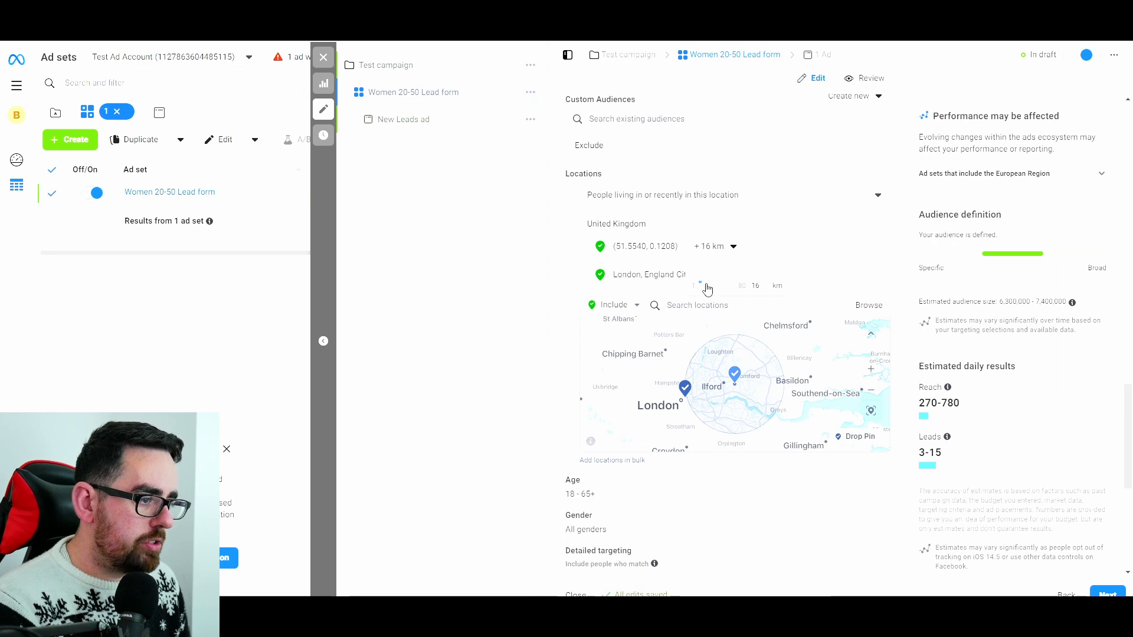
drag(702, 285, 693, 285)
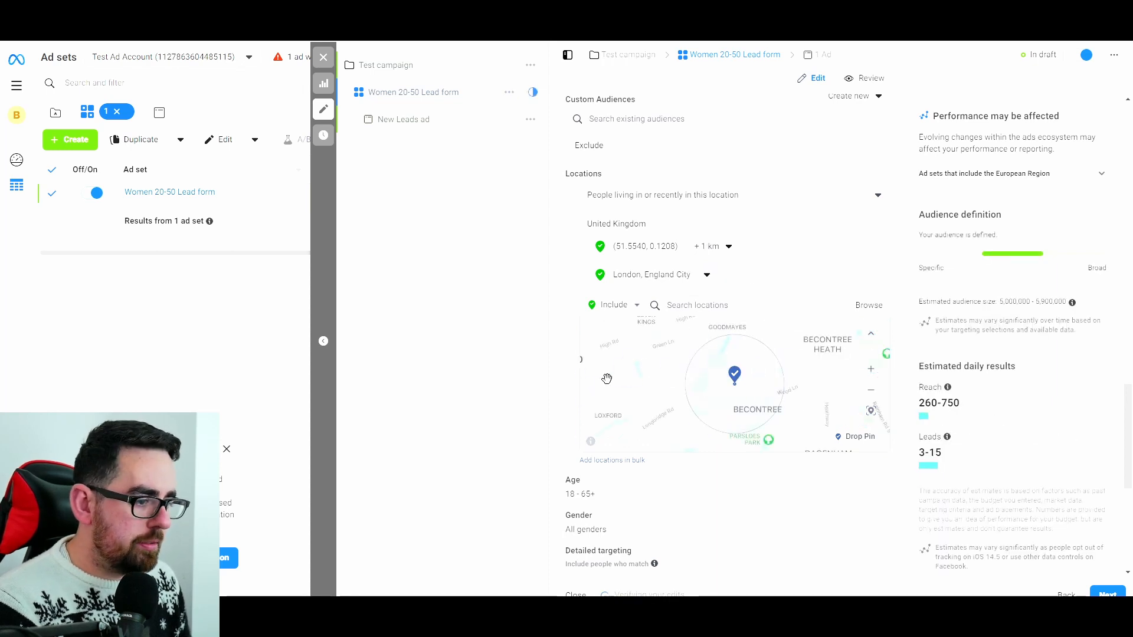
click(623, 306)
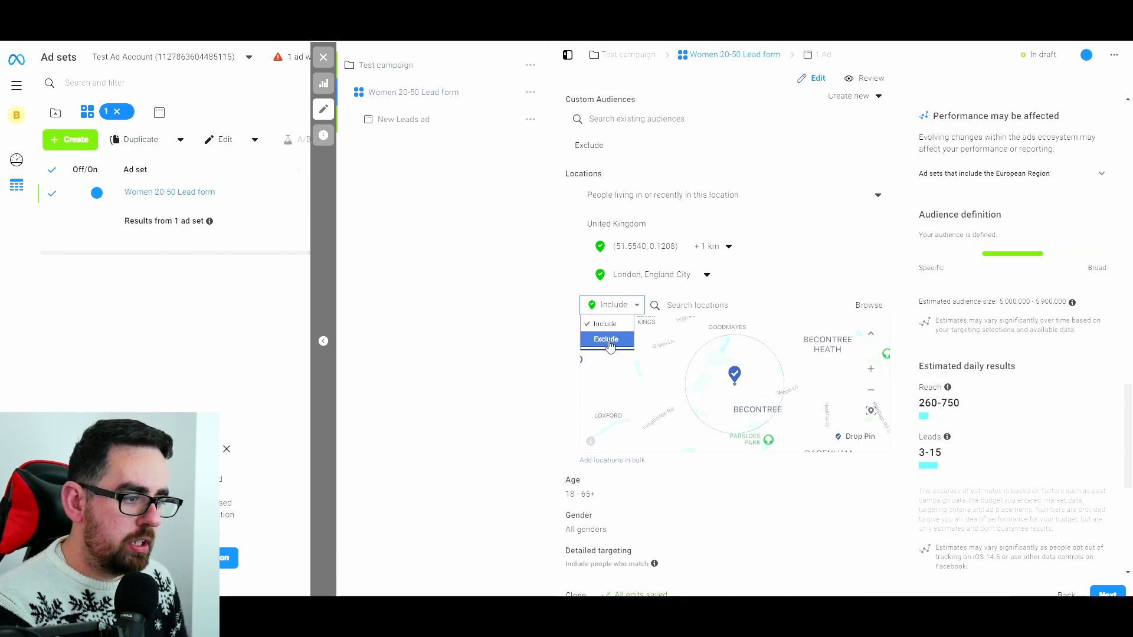
click(604, 342)
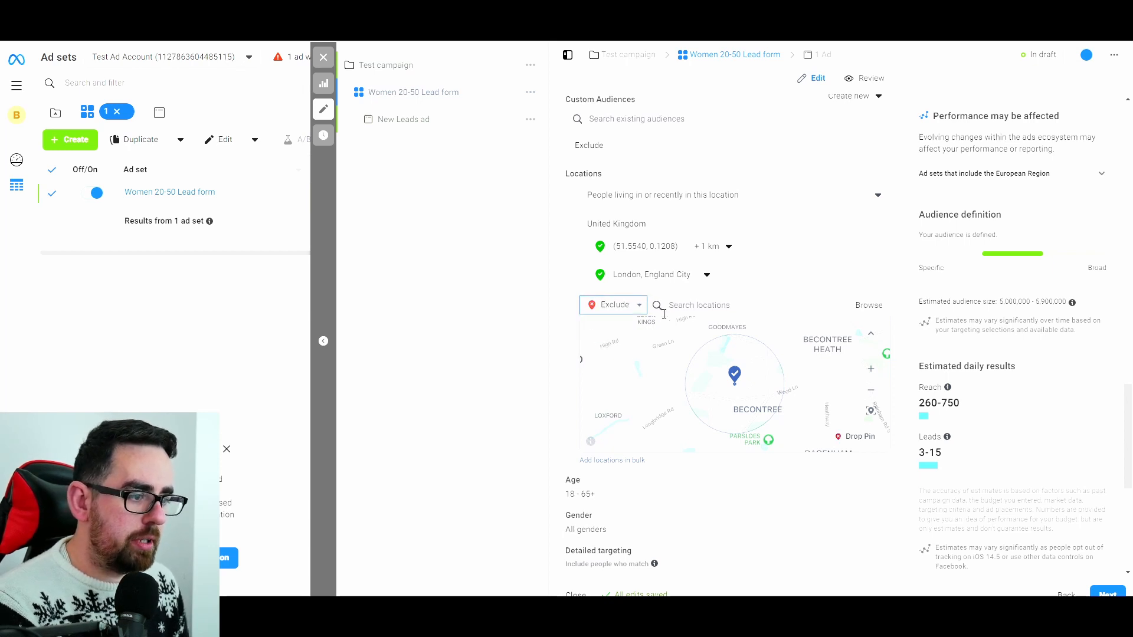
click(634, 315)
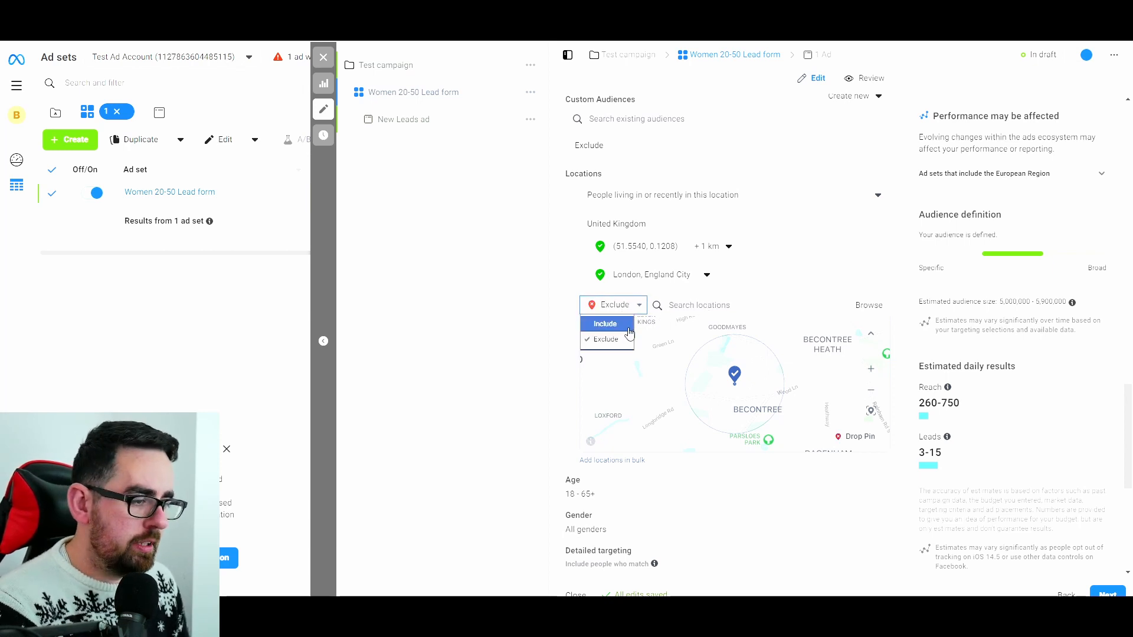
click(608, 323)
Step: Set the audience age range to 20–50 and restrict the gender to Women
scroll(571, 342, down, 1)
scroll(708, 342, down, 4)
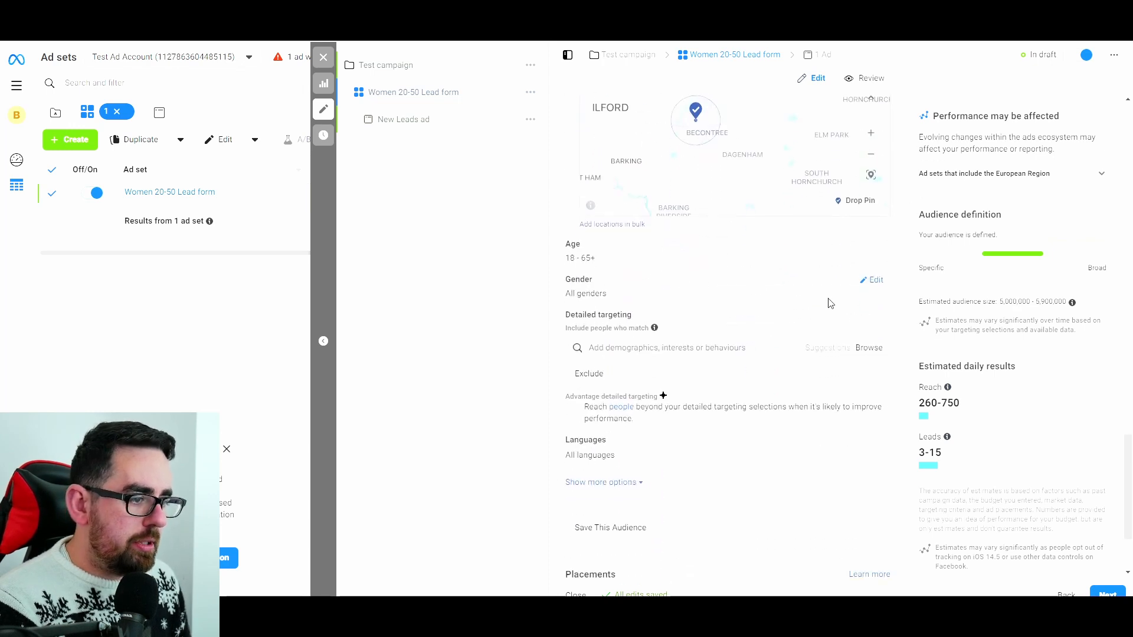
click(871, 247)
click(606, 265)
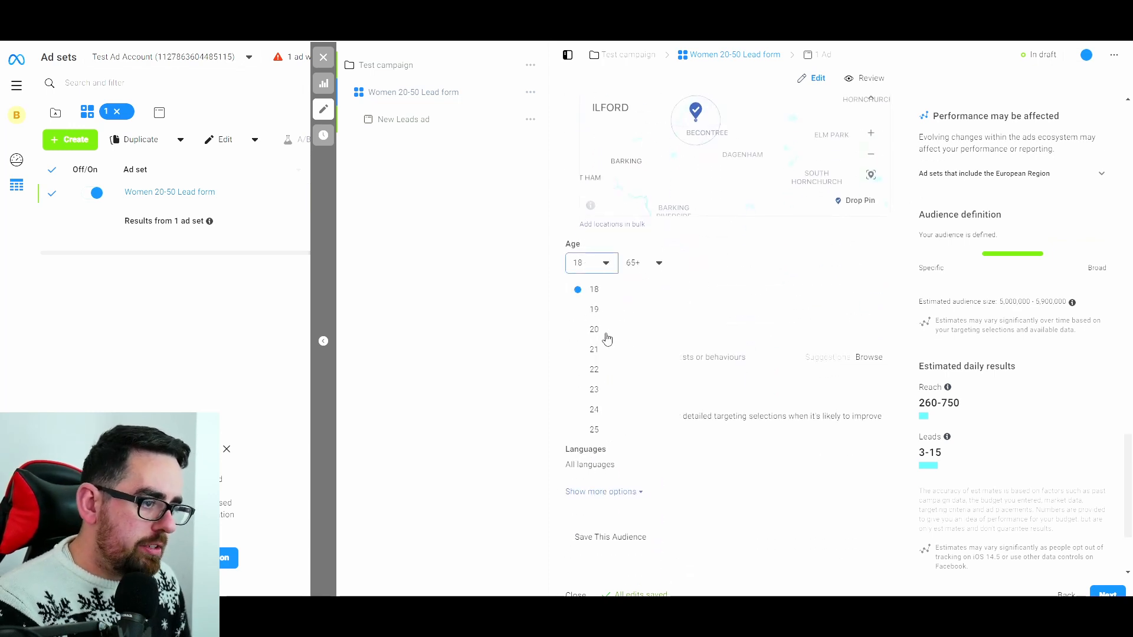
click(608, 331)
click(643, 265)
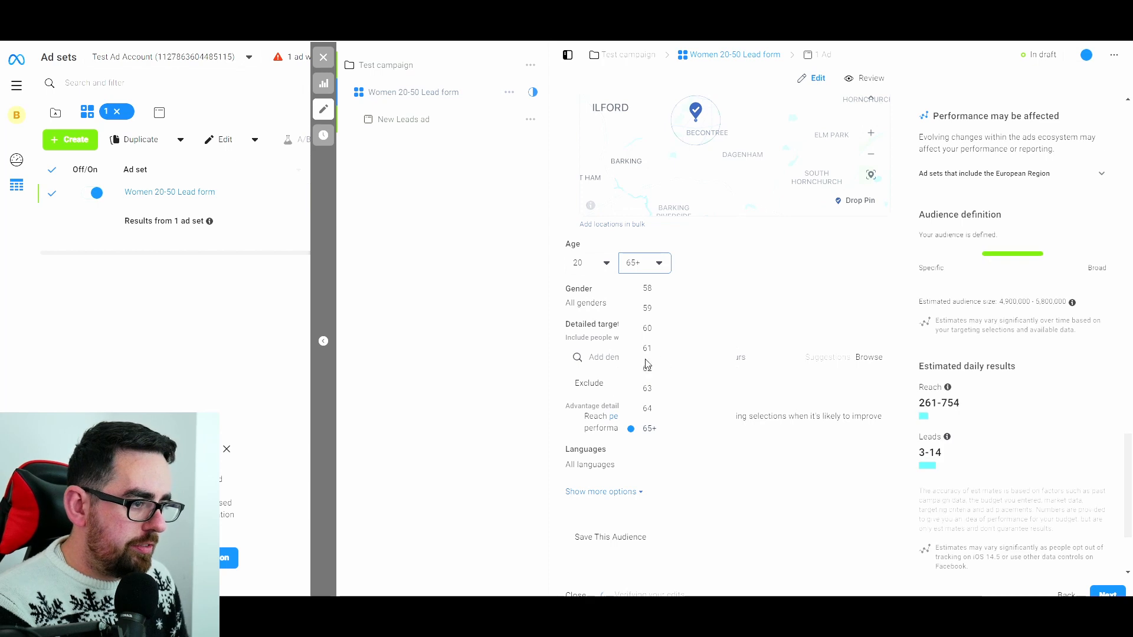
scroll(652, 372, up, 5)
click(648, 420)
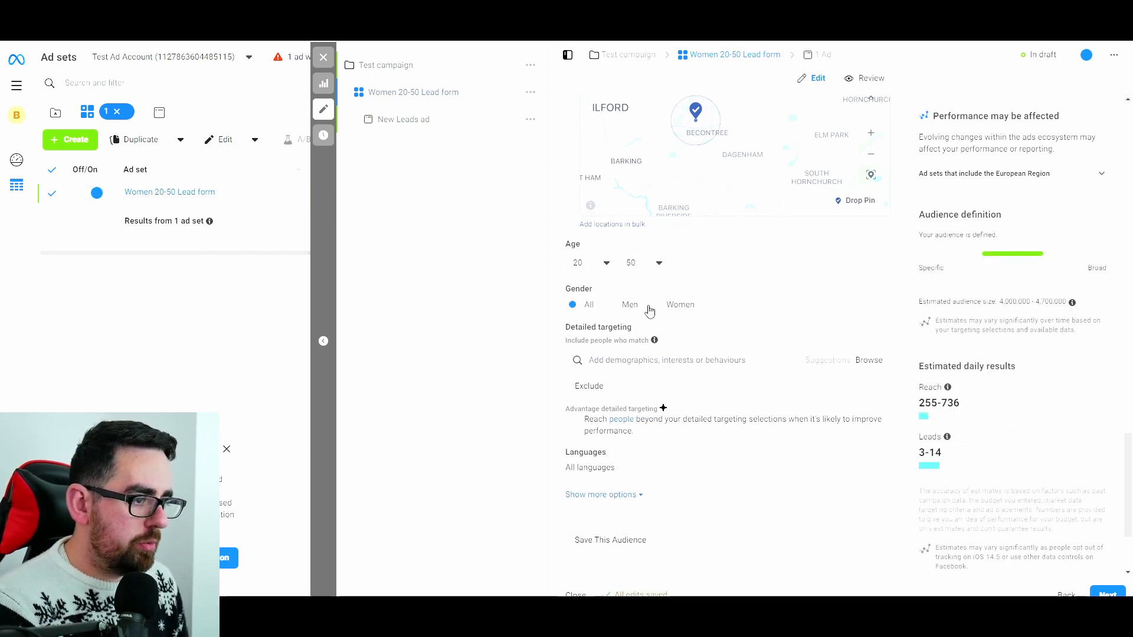
click(654, 304)
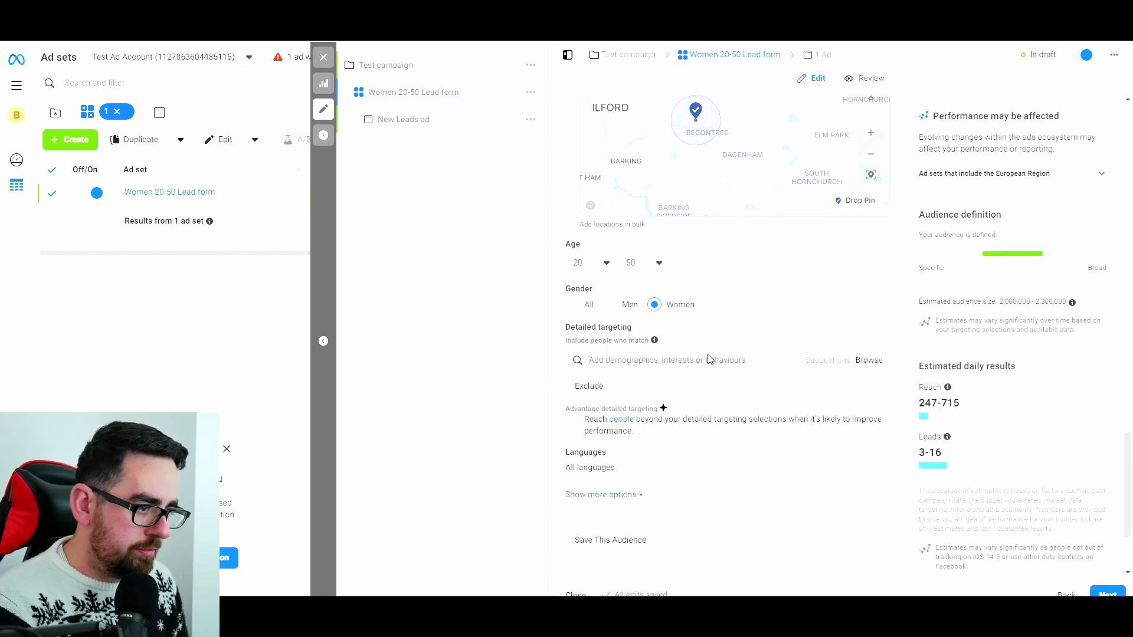
Step: Examine the Behaviours categories available for detailed targeting, including the Anniversary and Purchase behaviour options
mouse_move(590, 329)
click(883, 364)
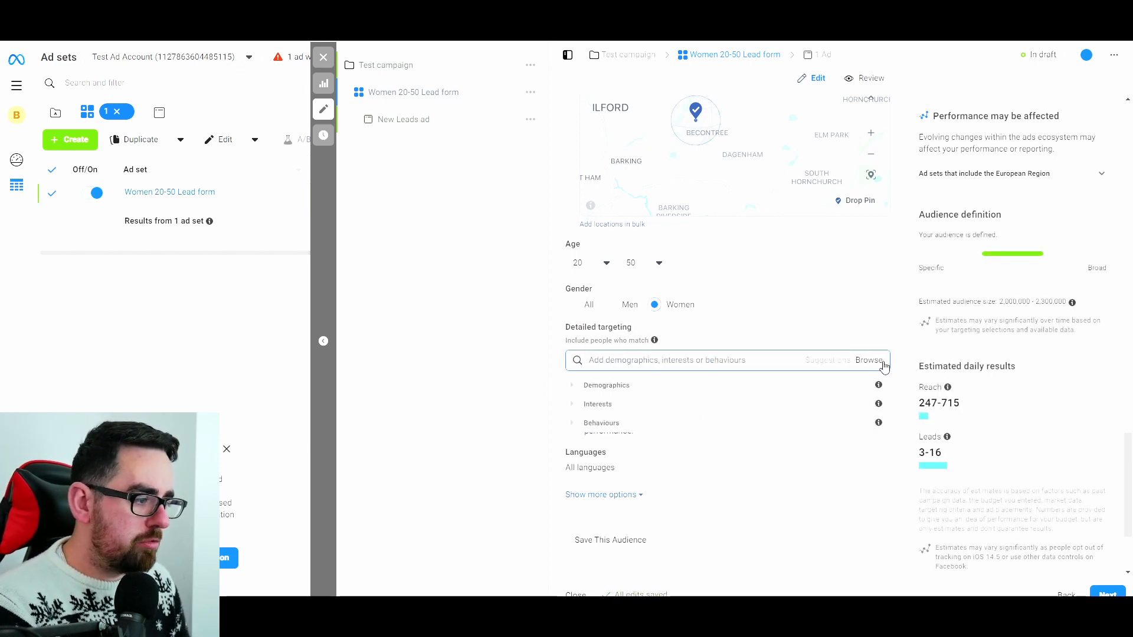
click(576, 425)
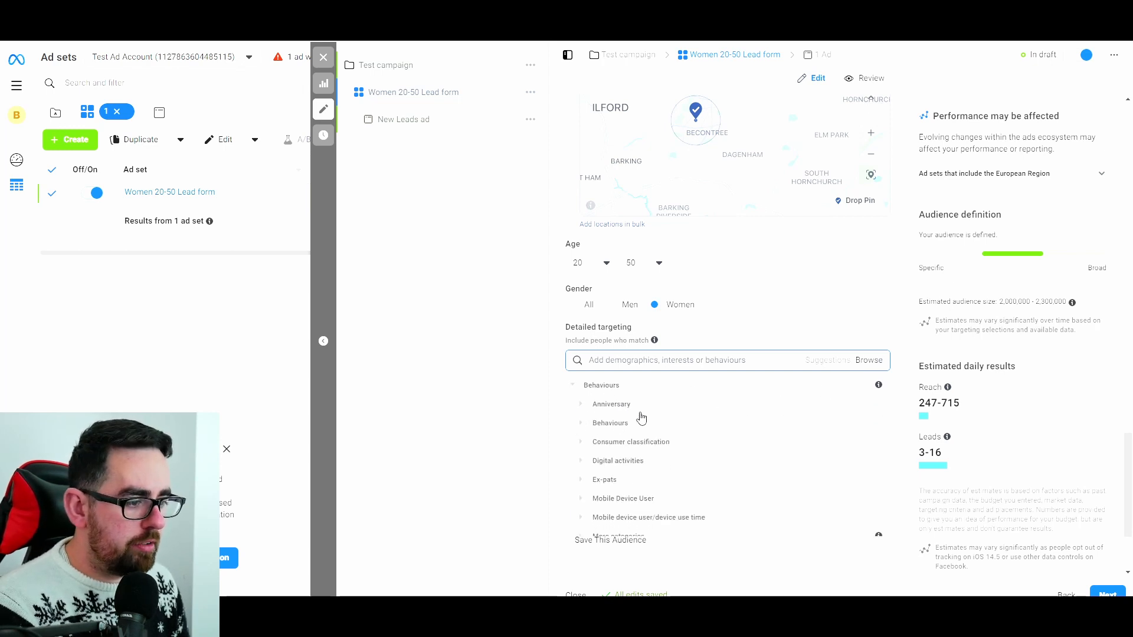
click(608, 406)
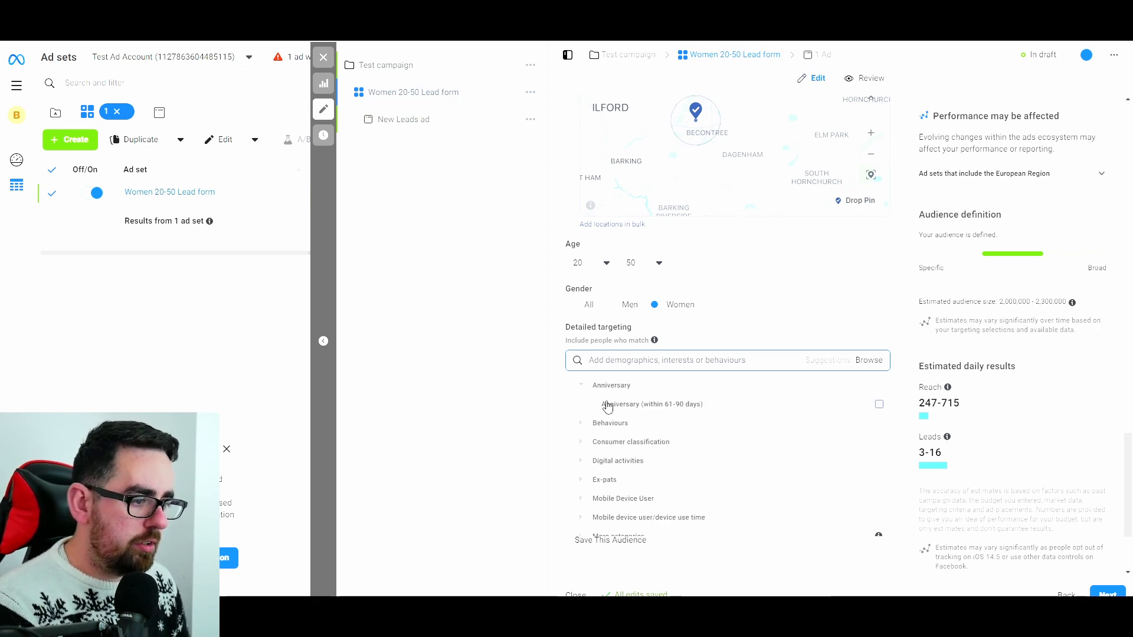
click(581, 386)
scroll(608, 449, down, 2)
click(580, 490)
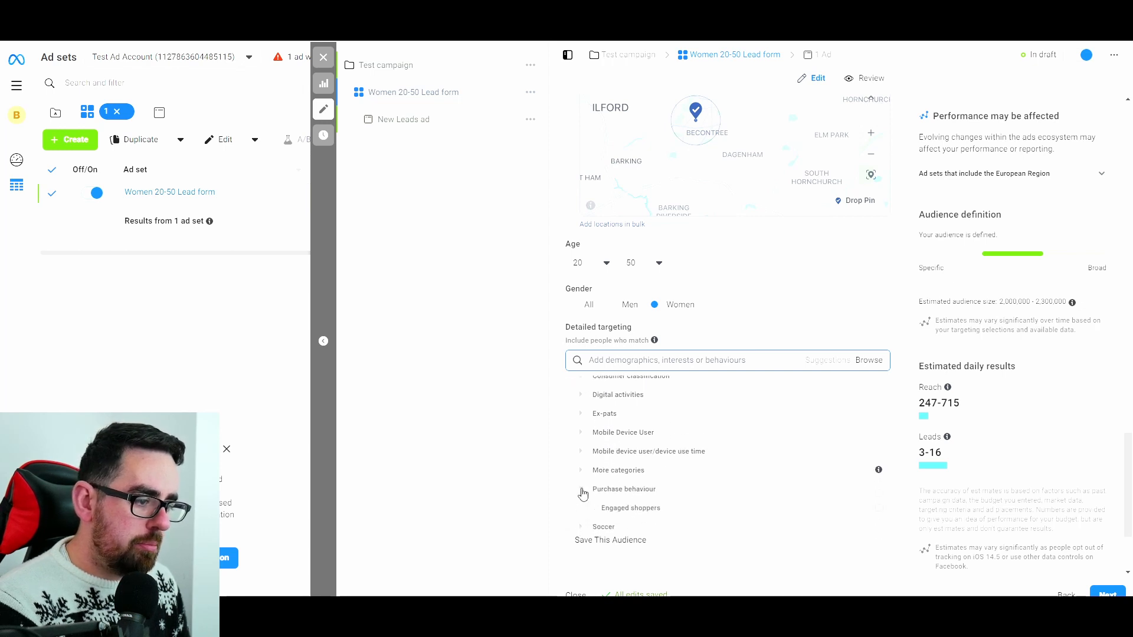
scroll(584, 492, down, 1)
scroll(581, 475, up, 5)
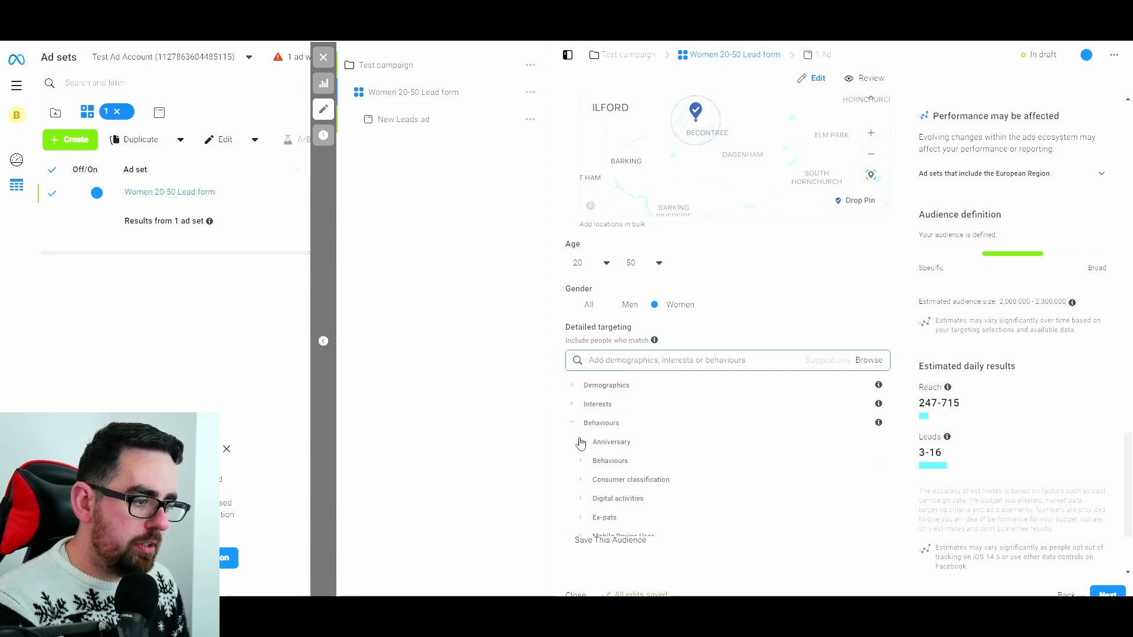
Step: Try adding Coffee (food and drink) from the Beverages interests to the detailed targeting, and remove it again
click(577, 406)
click(587, 479)
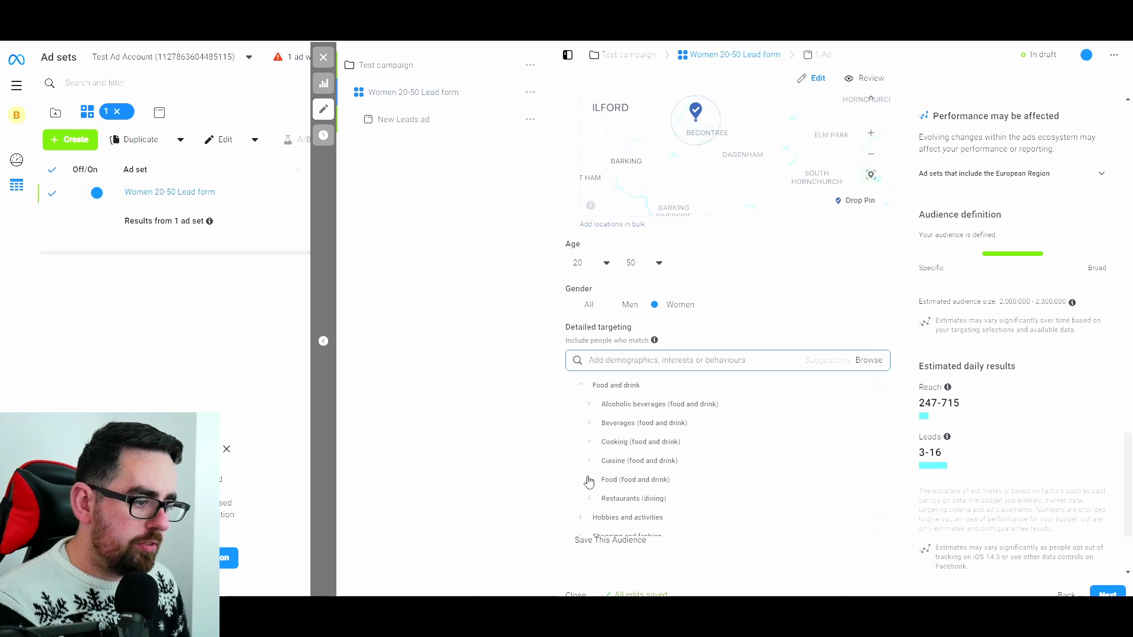
click(592, 423)
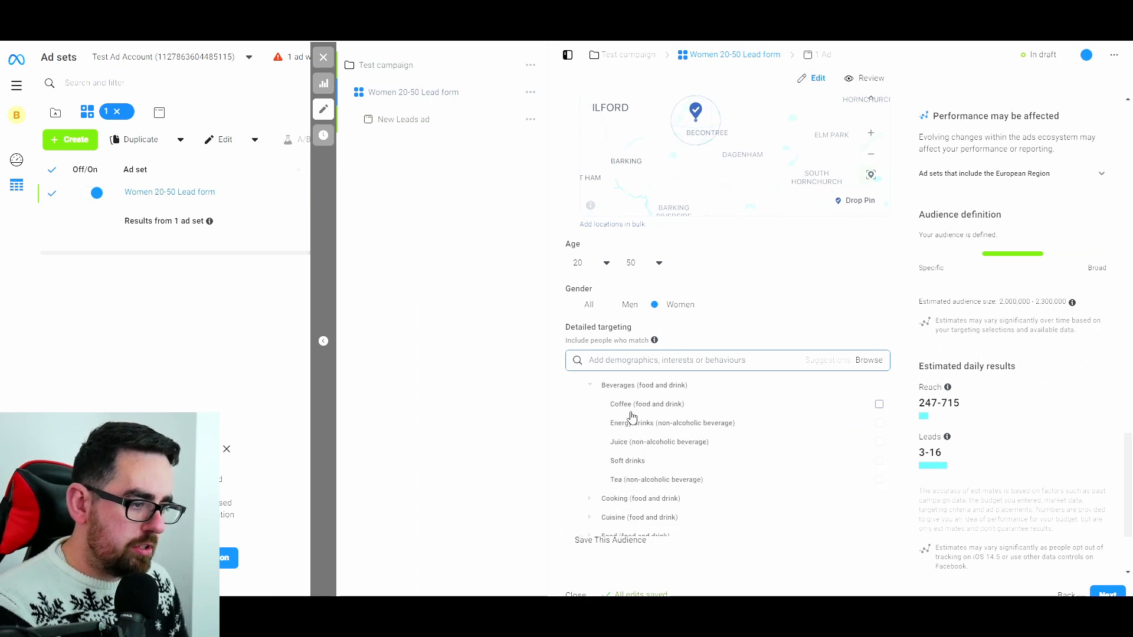
click(720, 404)
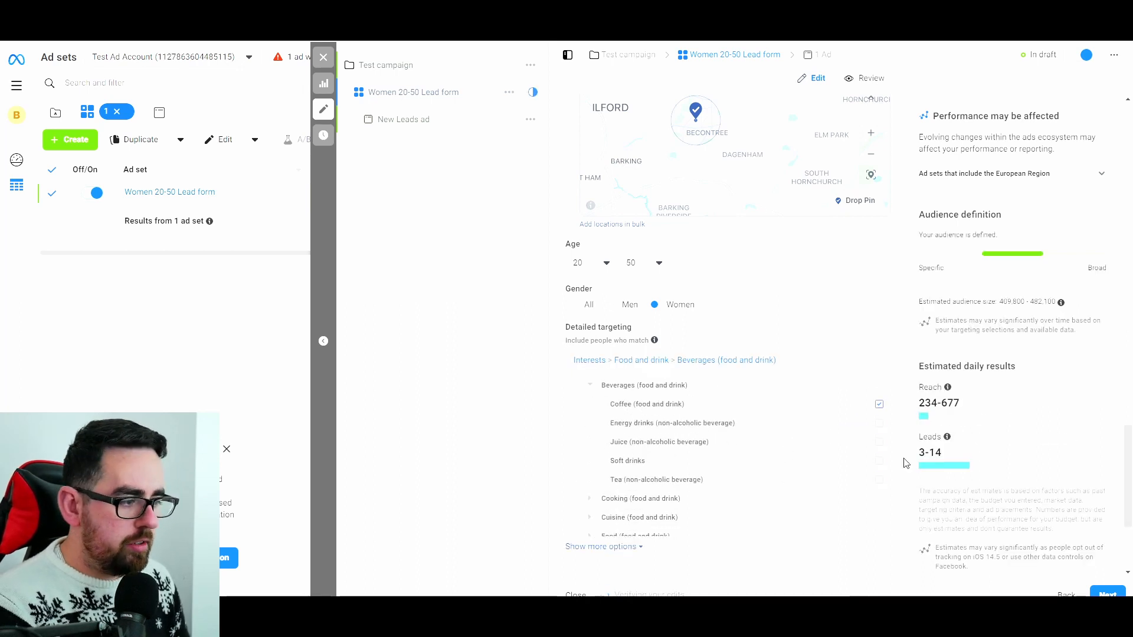
click(777, 316)
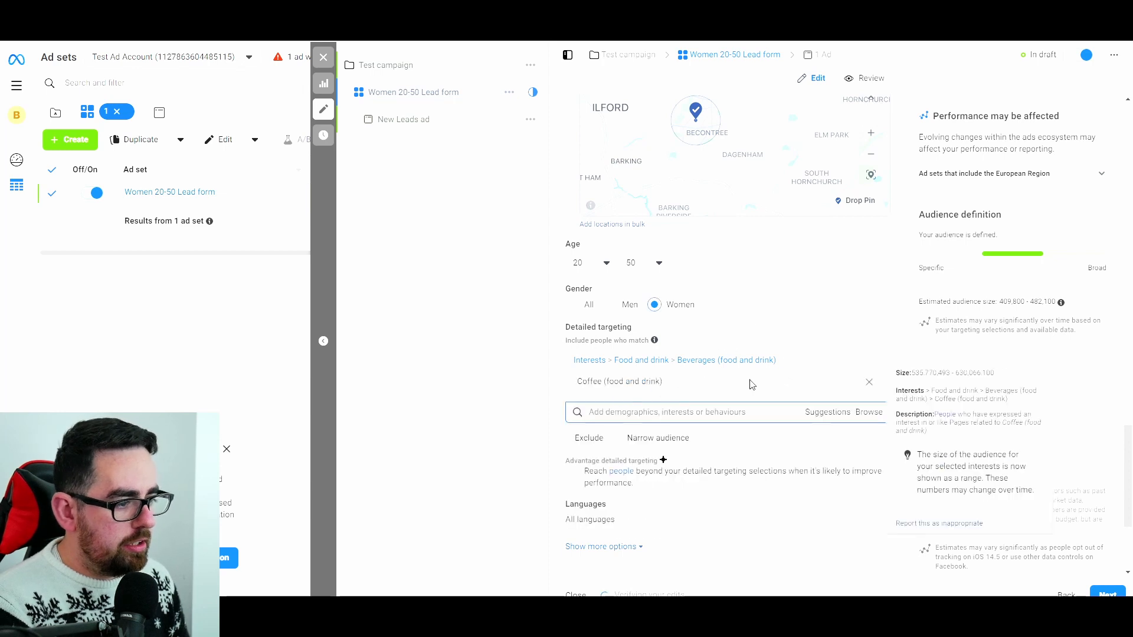
click(870, 384)
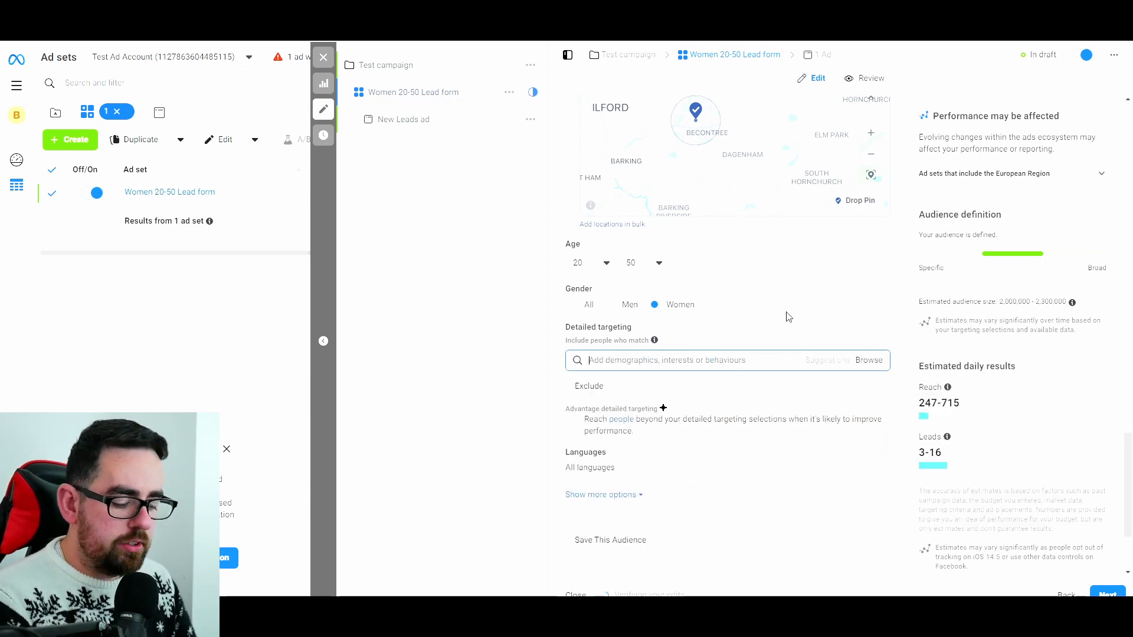
Step: Search for and add the Tea (non-alcoholic beverage) and Coffee (food and drink) interests to the detailed targeting
text(tea)
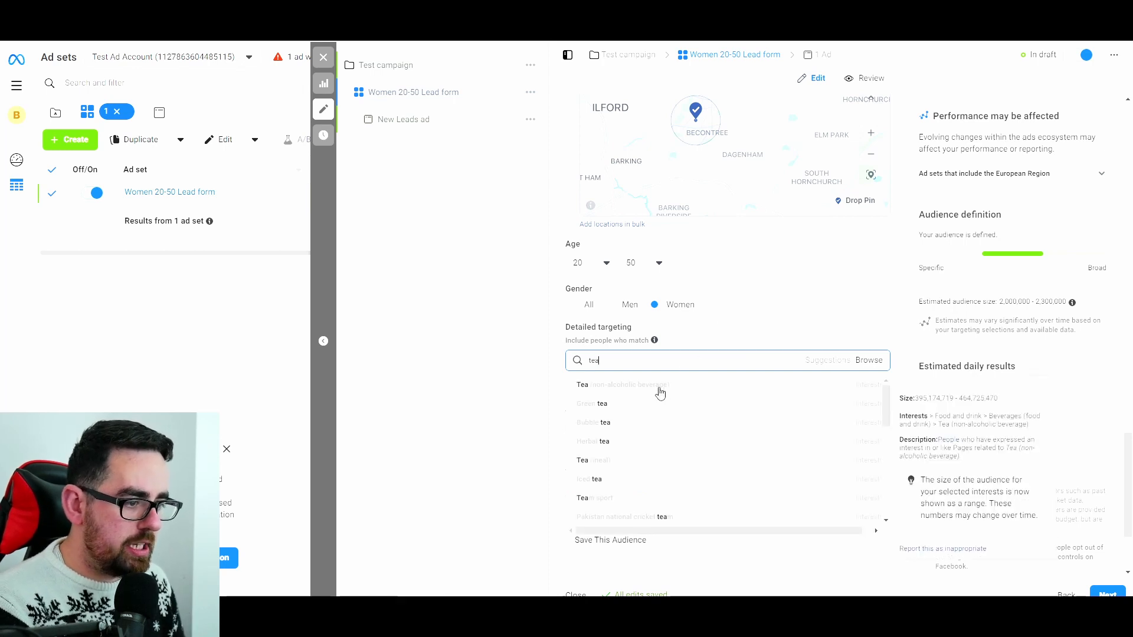
click(660, 393)
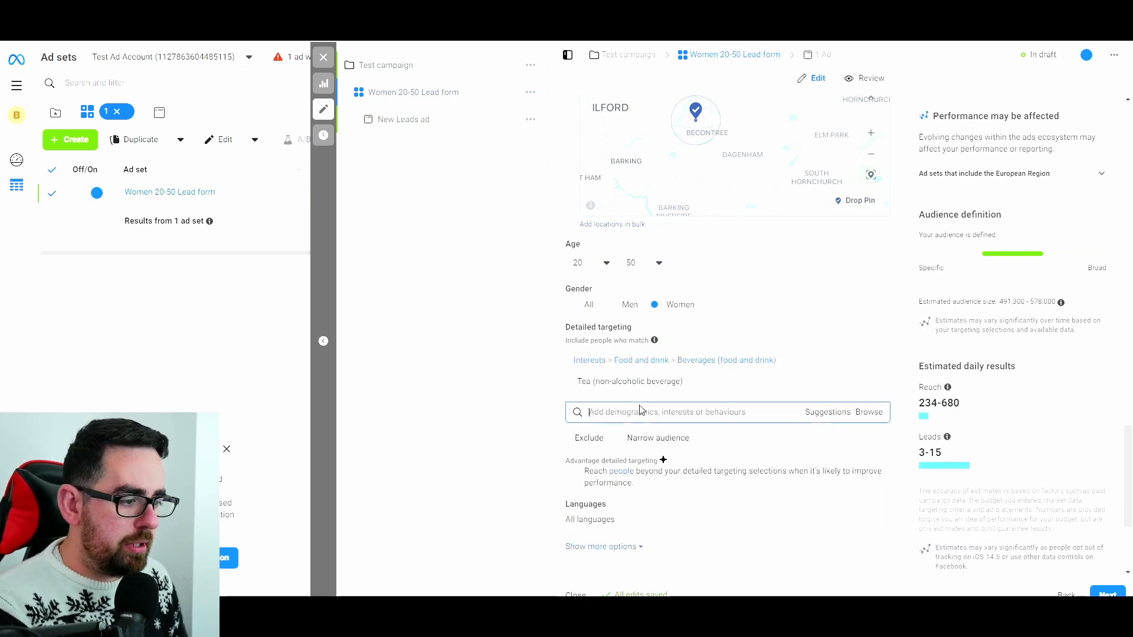
text(coffee)
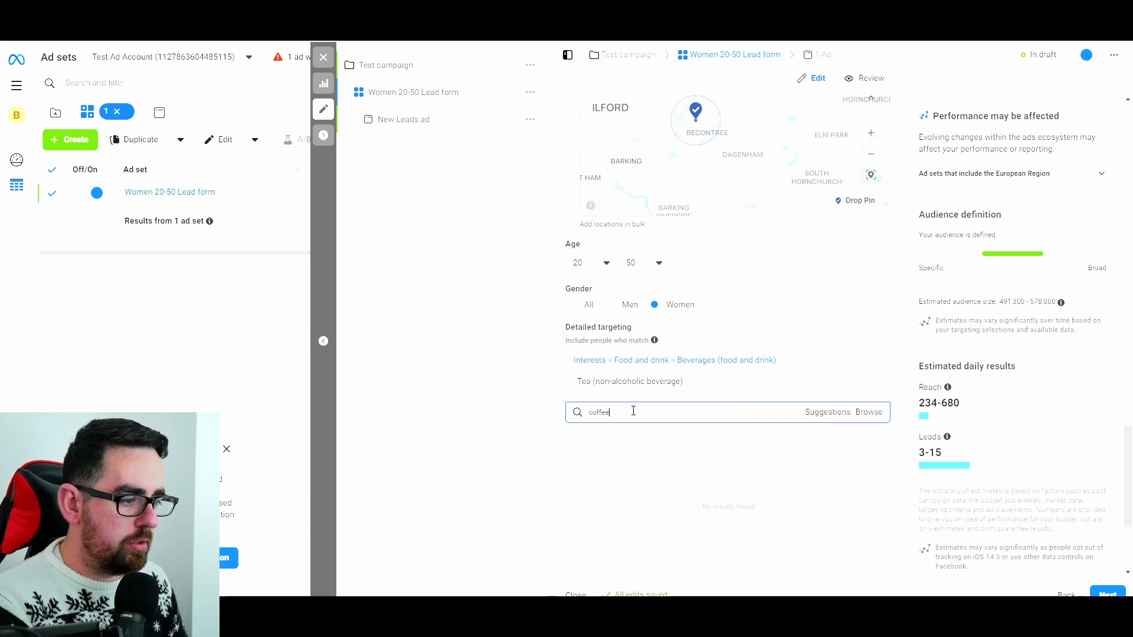
click(620, 444)
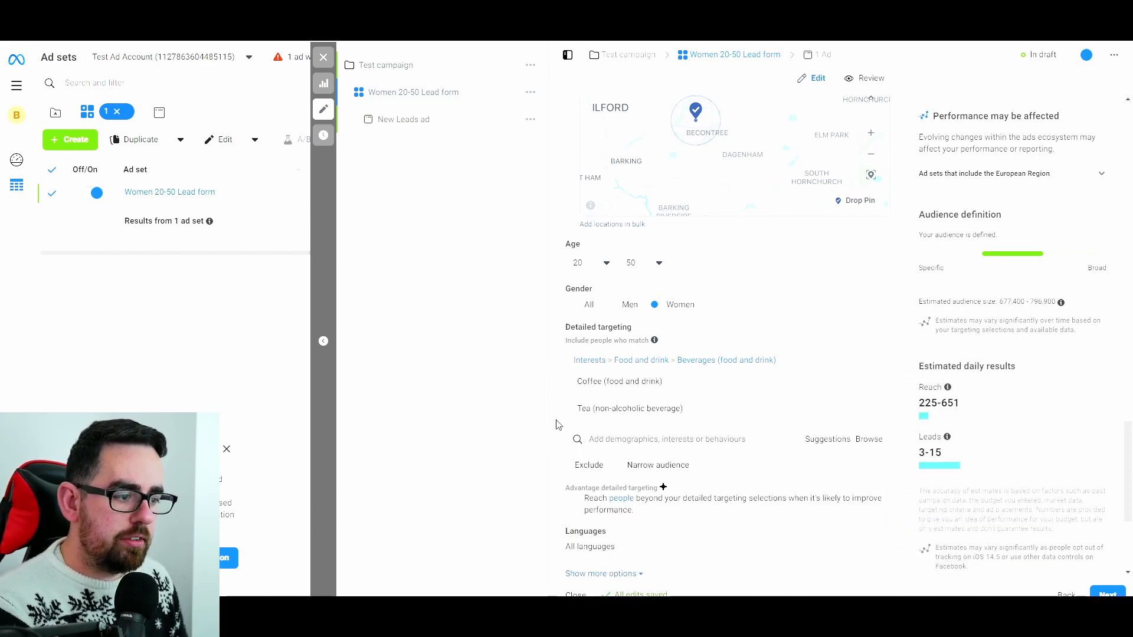
Step: Remove Coffee from the first interest group and narrow the audience to people who must also match Coffee (food and drink)
mouse_move(613, 386)
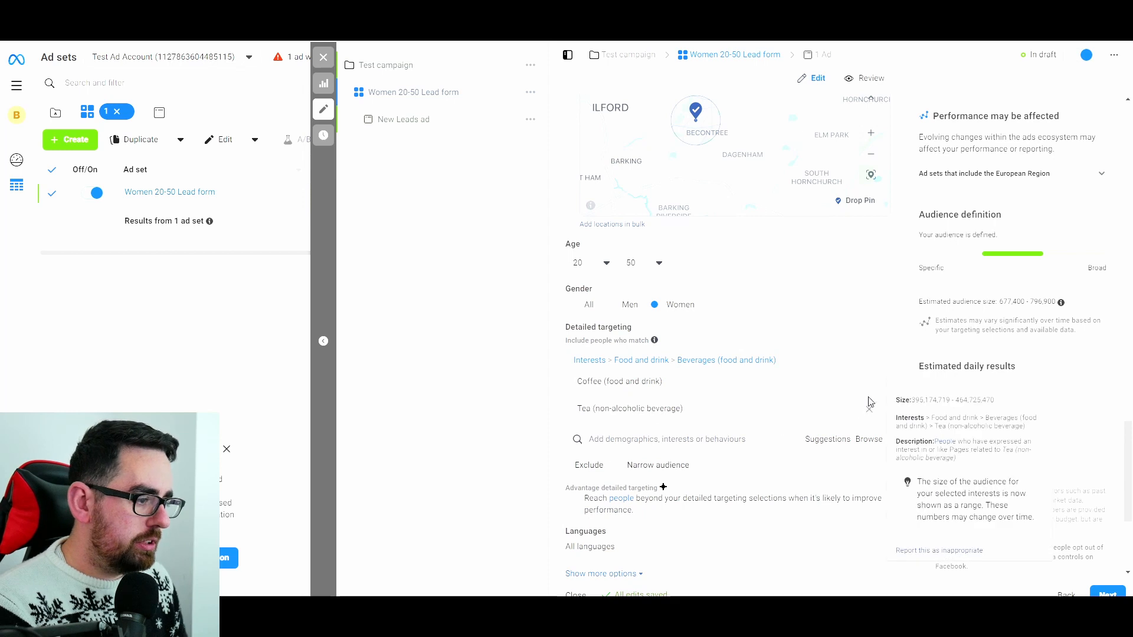
click(874, 382)
click(660, 438)
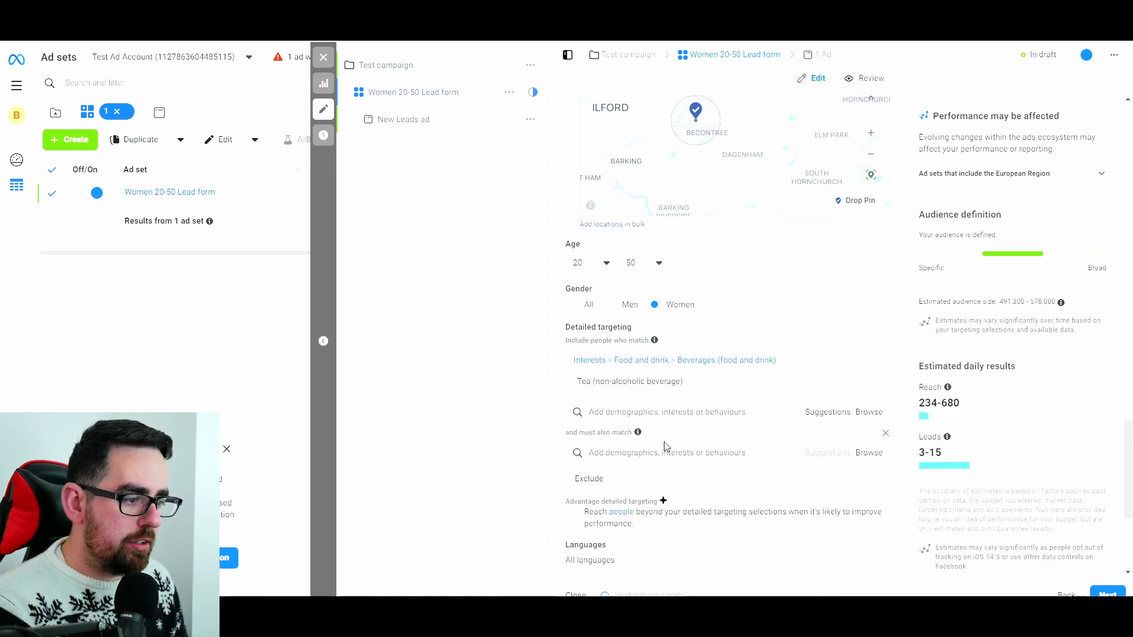
mouse_move(675, 397)
click(618, 452)
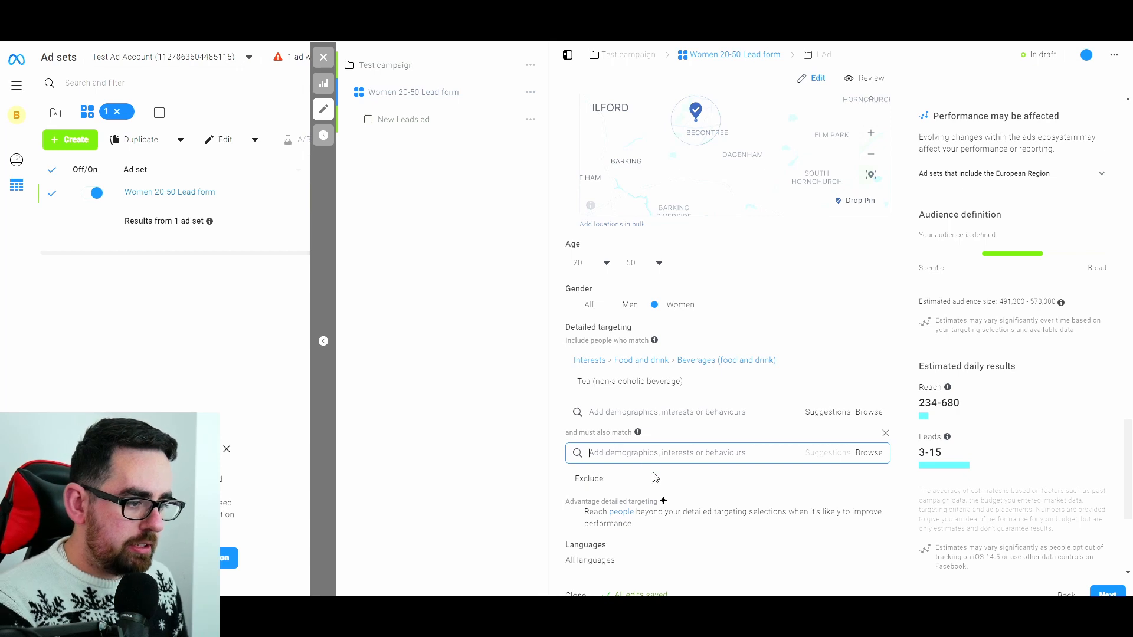
text(coffee)
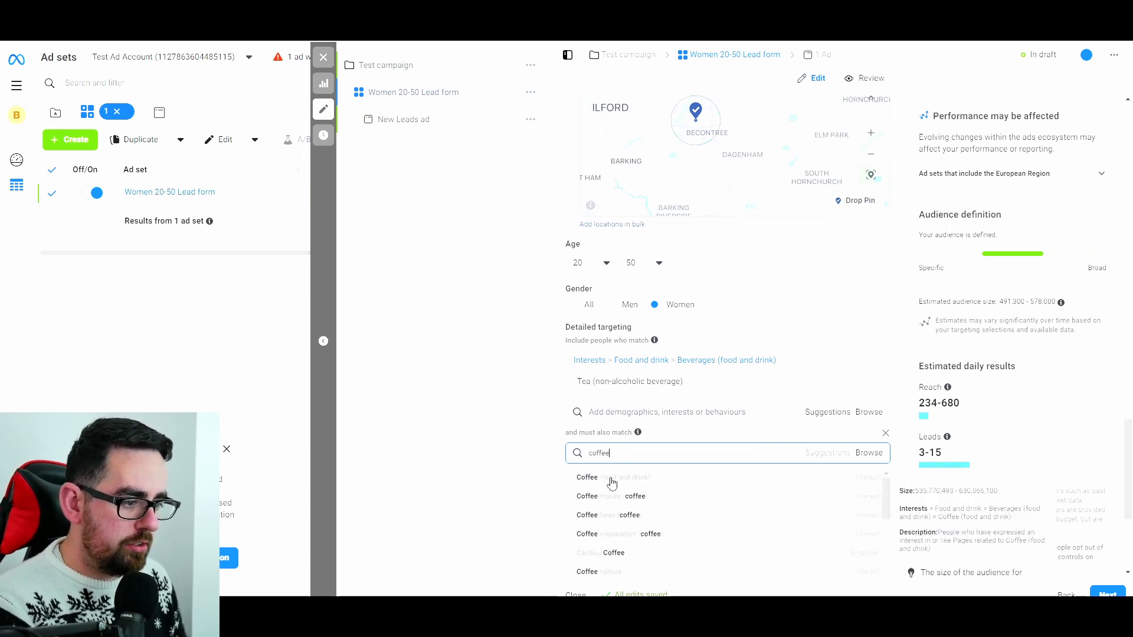
click(608, 478)
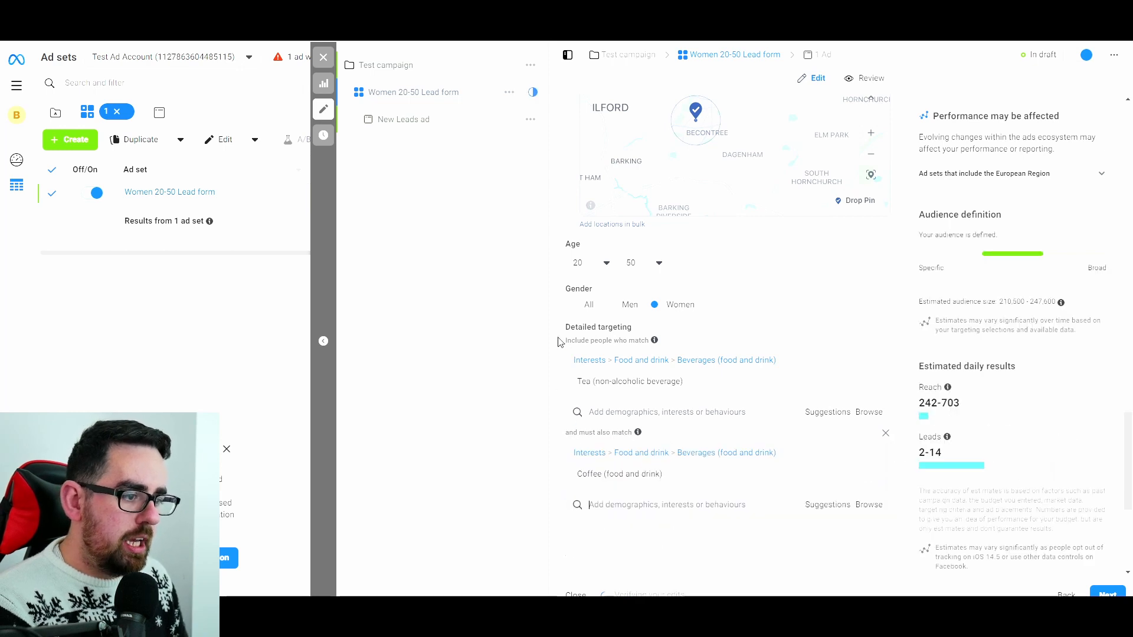
Step: Review the Tea interest group and the must-also-match Coffee group in the detailed targeting
drag(568, 339, 633, 341)
click(587, 378)
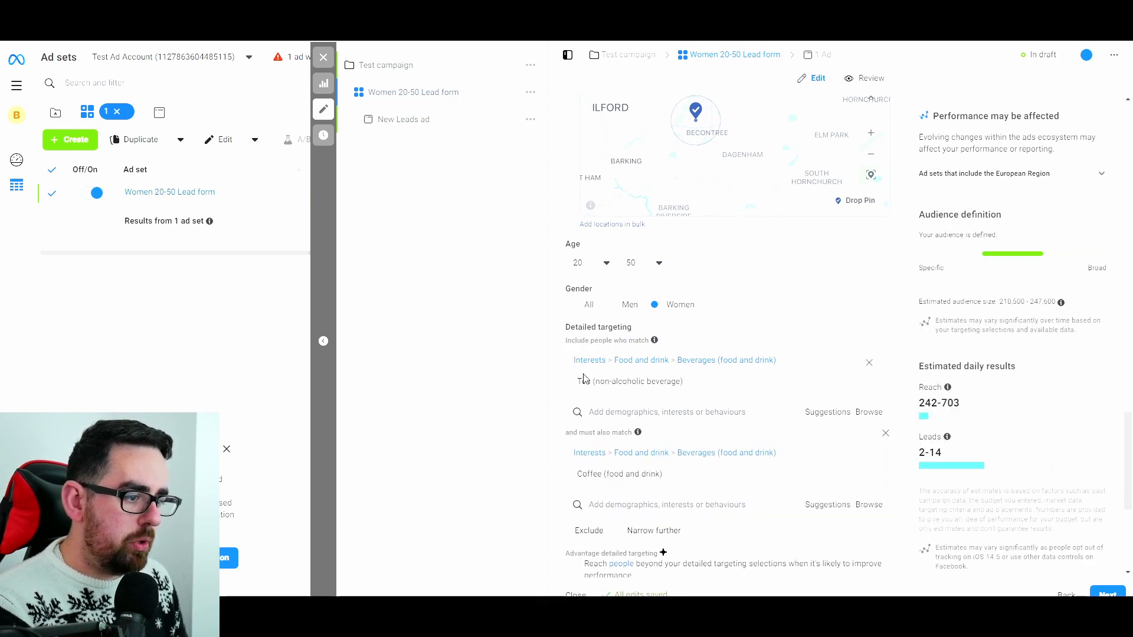
mouse_move(614, 381)
drag(568, 433, 614, 434)
click(613, 449)
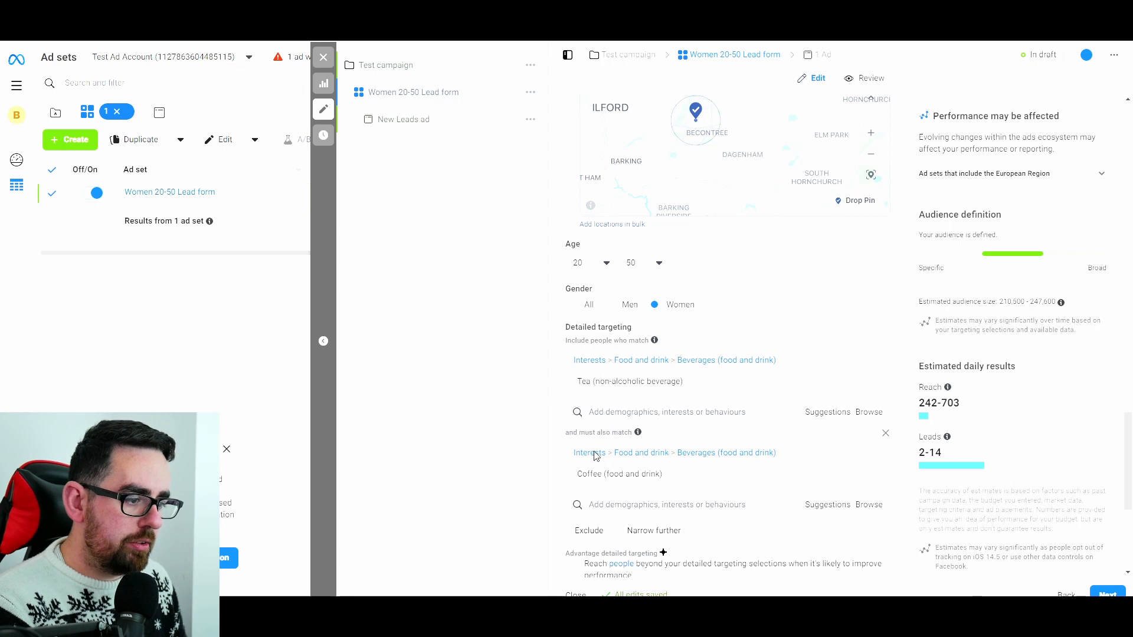
mouse_move(612, 479)
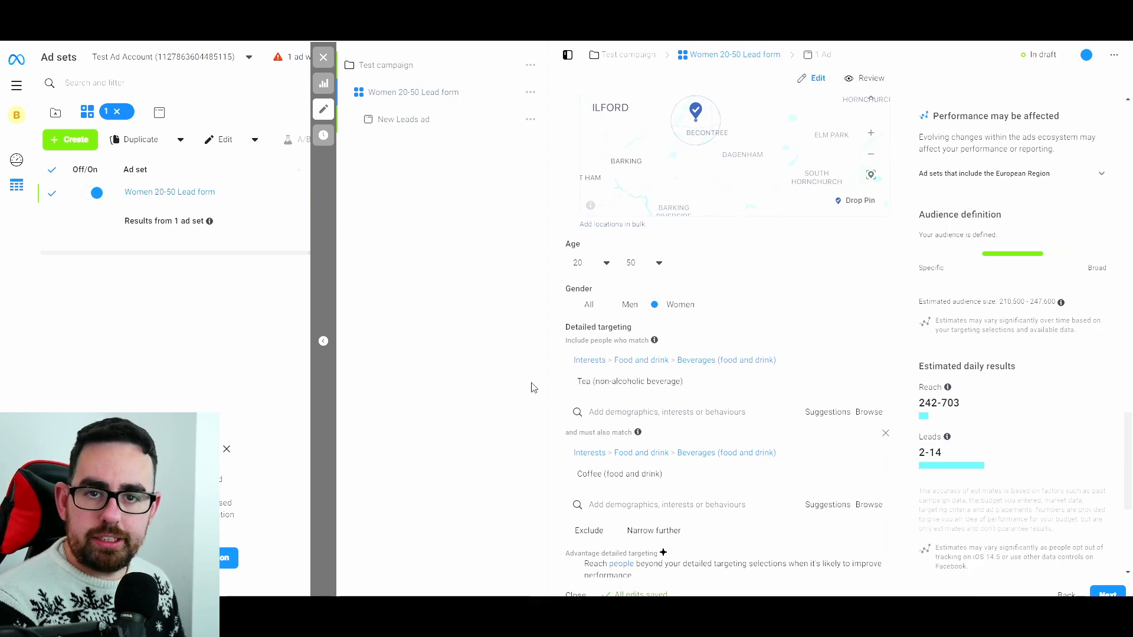
Step: Add an exclusion to the detailed targeting for people who match the Coca-Cola interest
scroll(543, 378, down, 1)
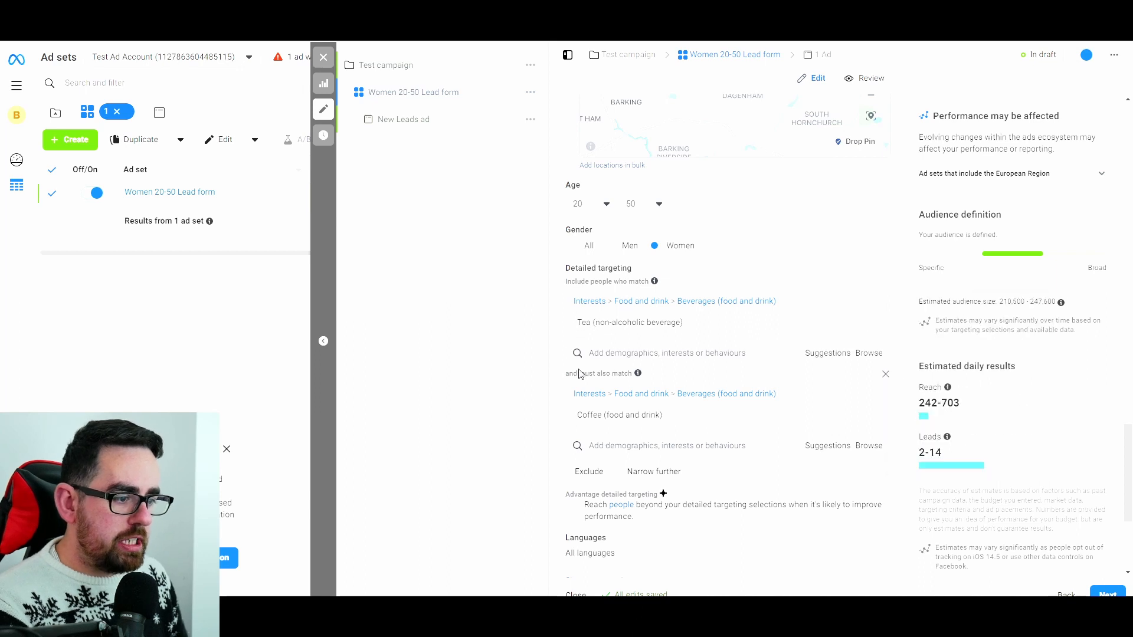
click(588, 473)
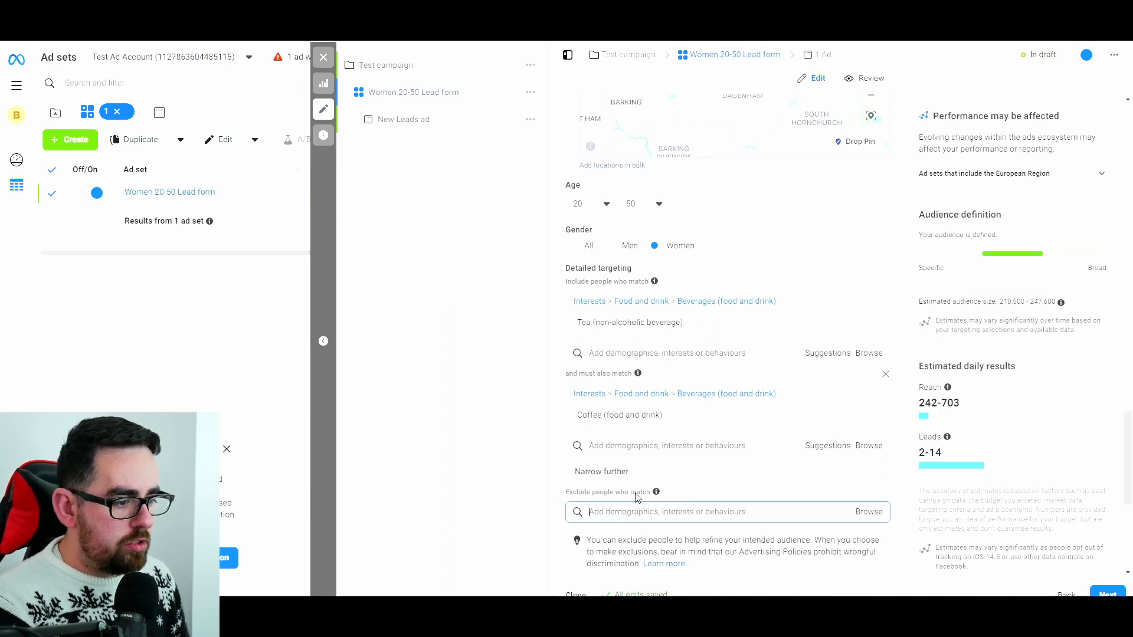
scroll(638, 497, down, 1)
text(coc)
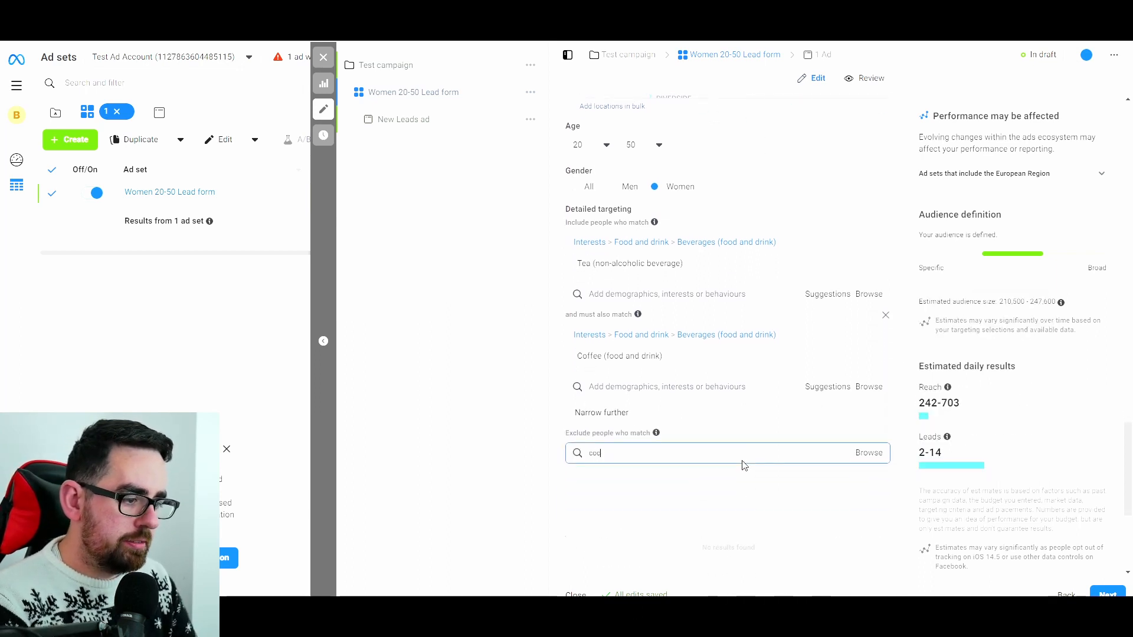
click(649, 499)
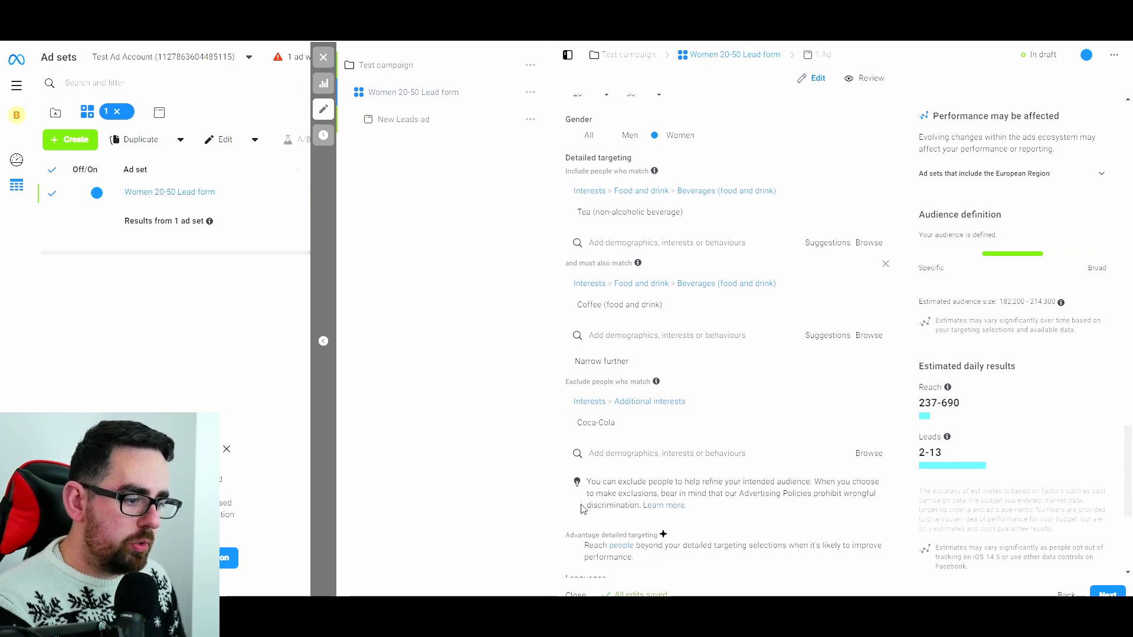
Step: Review the included, narrowed and excluded interests along with the language and placement settings of the ad set
scroll(559, 370, up, 1)
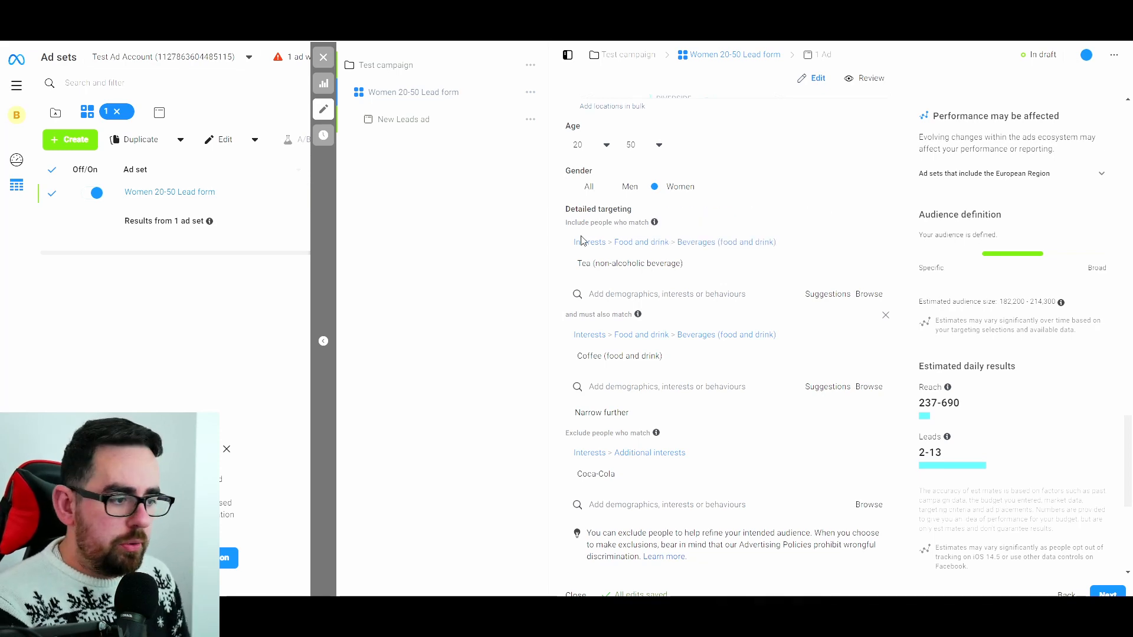
scroll(566, 260, up, 1)
scroll(564, 262, down, 5)
scroll(573, 264, down, 1)
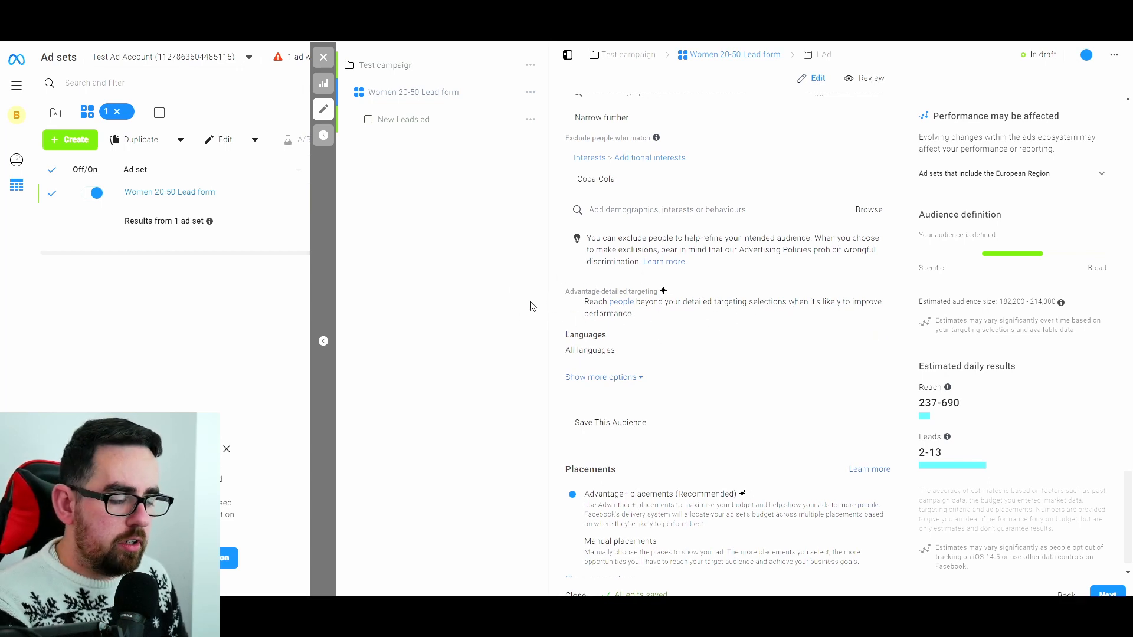
scroll(548, 300, up, 2)
scroll(601, 336, up, 1)
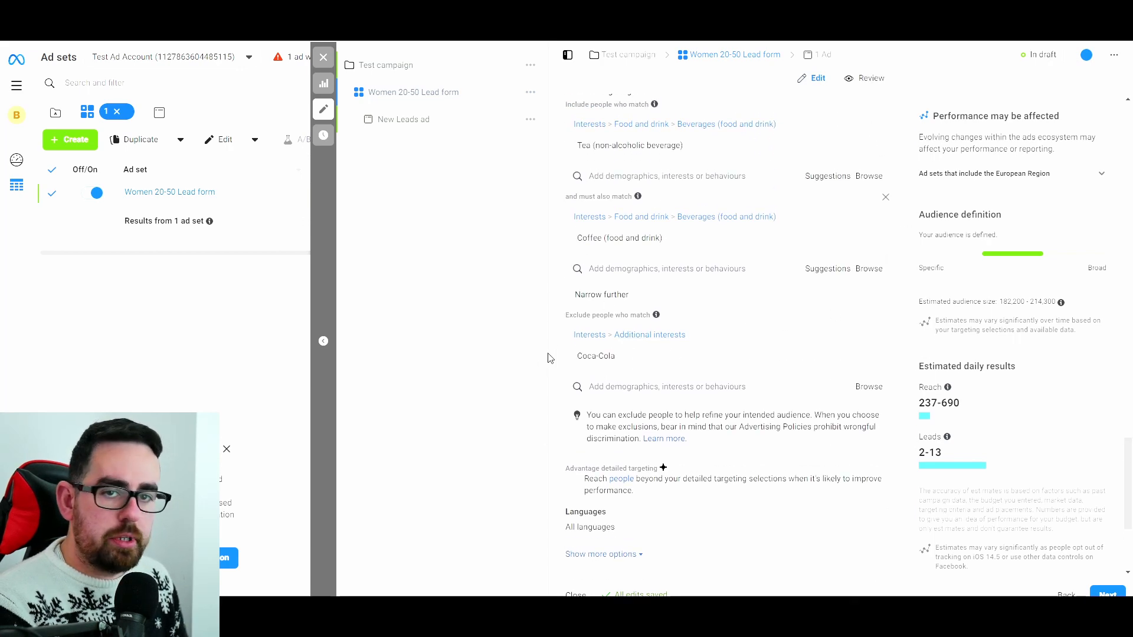
scroll(561, 352, down, 1)
scroll(564, 336, down, 2)
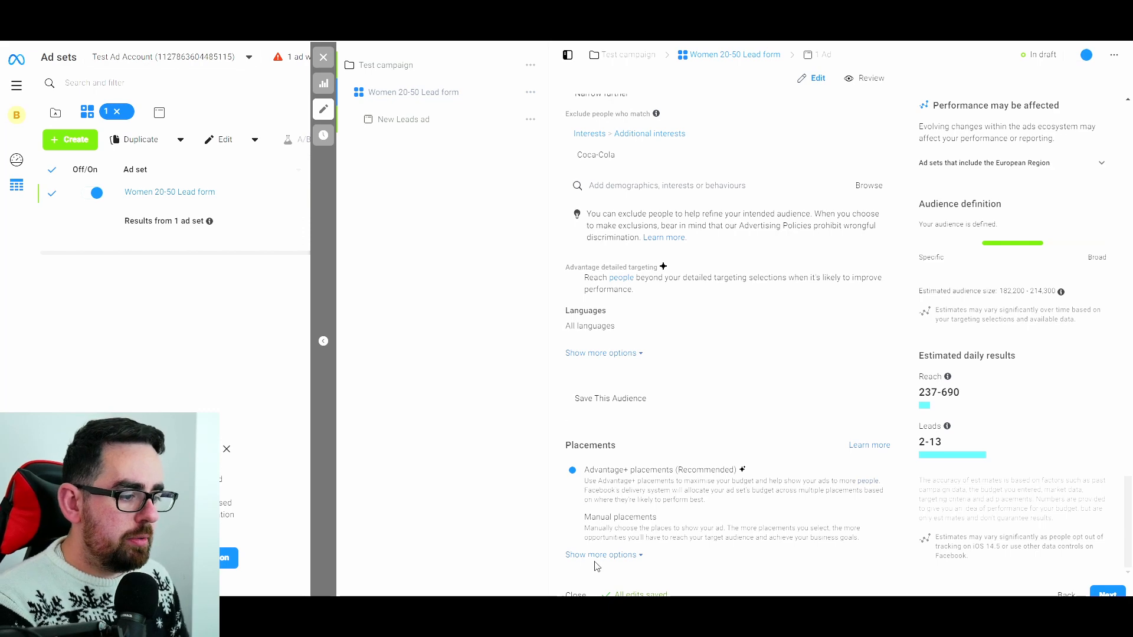
Step: Switch the ad set to manual placements and remove Audience Network from the platforms
click(573, 517)
scroll(578, 490, down, 1)
scroll(581, 458, down, 4)
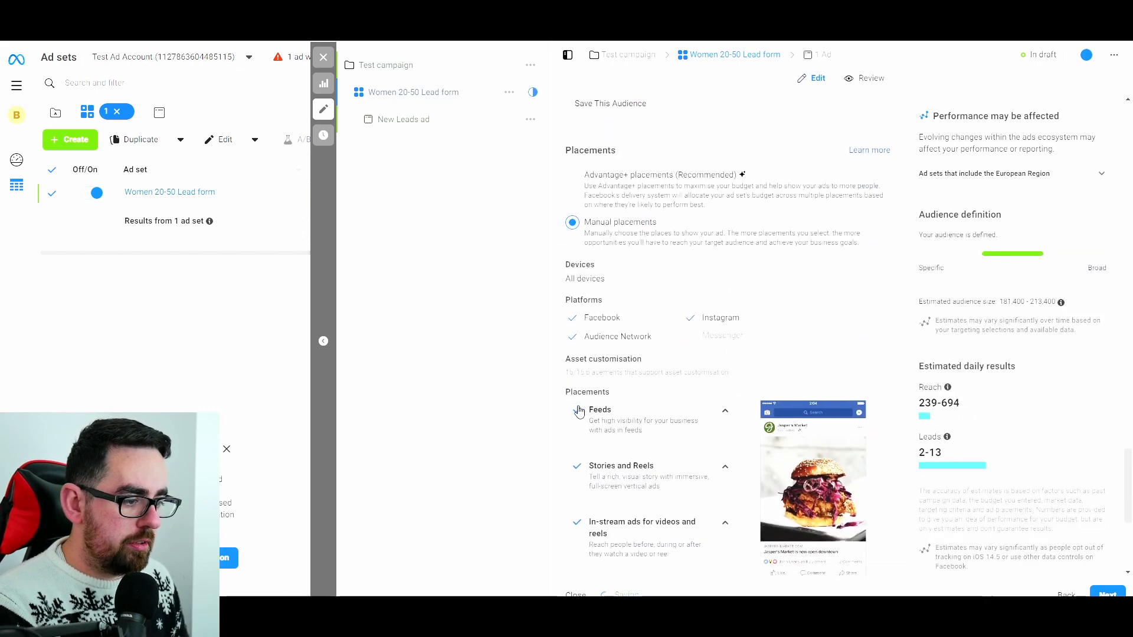
click(572, 337)
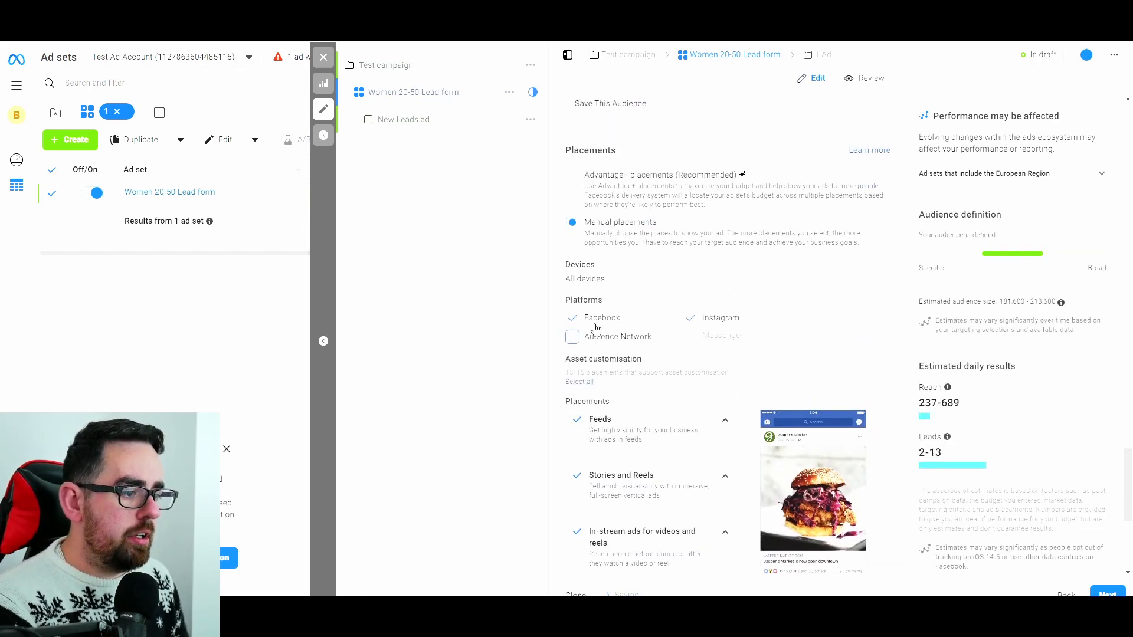
Step: Expand the Stories and Reels placements and deselect Instagram Reels and Facebook Reels
scroll(699, 437, down, 1)
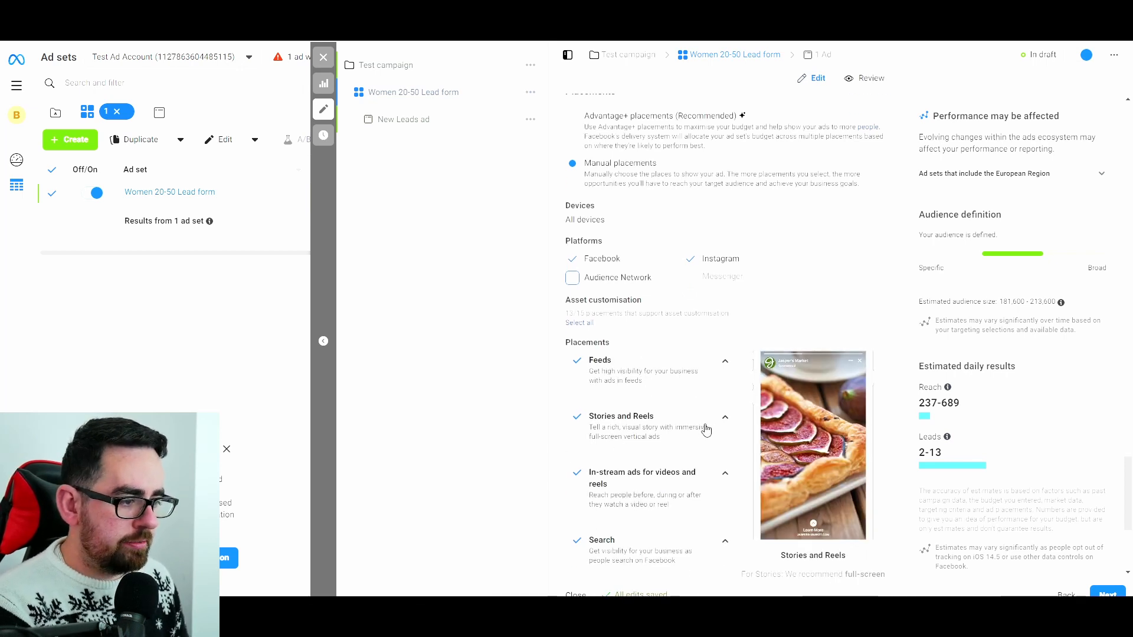
click(726, 417)
scroll(590, 354, down, 2)
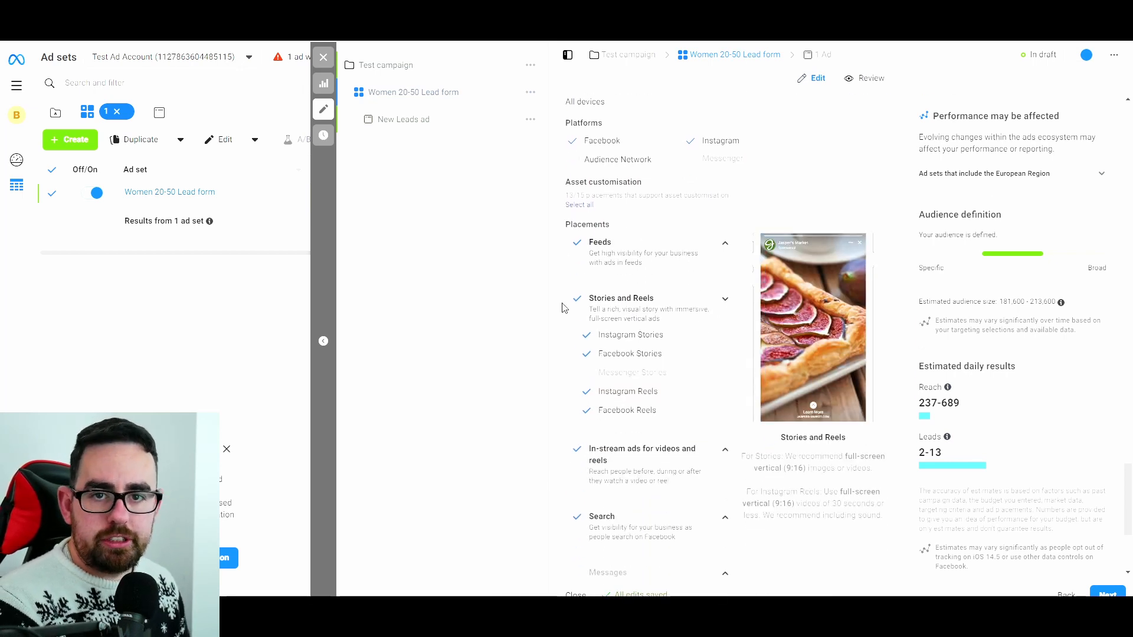
click(587, 392)
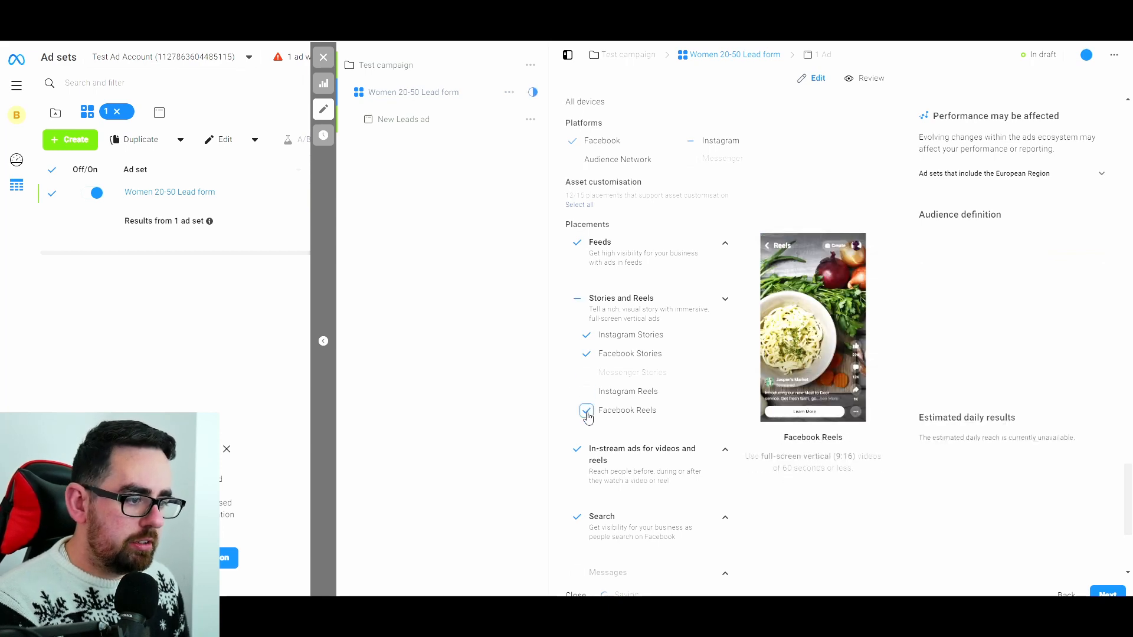
click(587, 411)
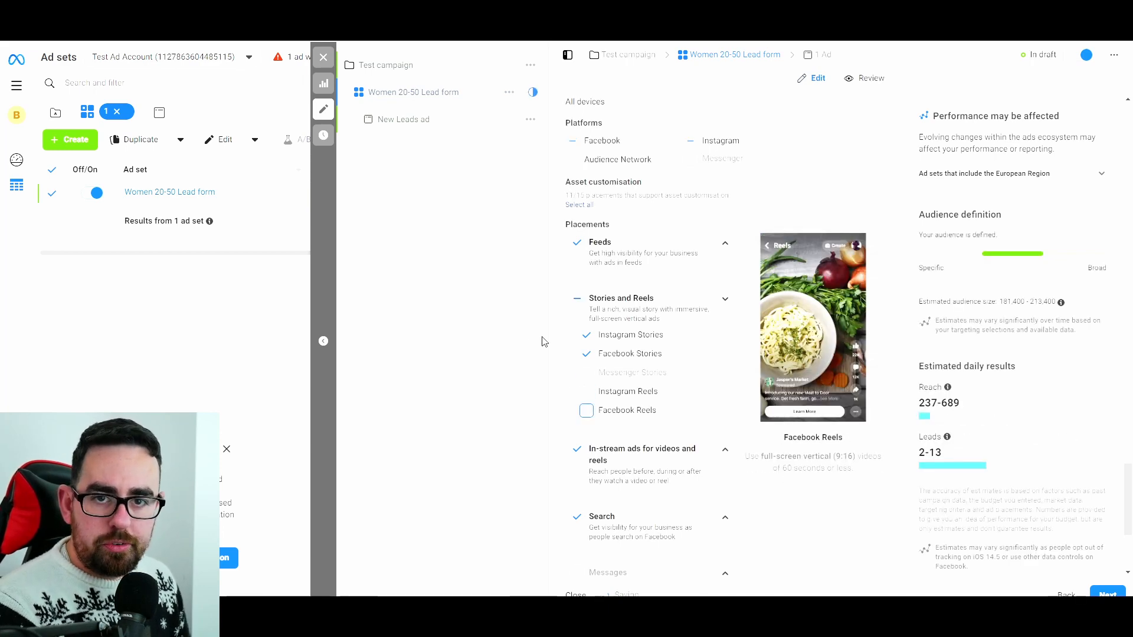
Step: Deselect the Facebook Marketplace, In-stream ads for videos and reels, Search and In-article placements, keeping the other available feeds selected
click(725, 328)
click(583, 271)
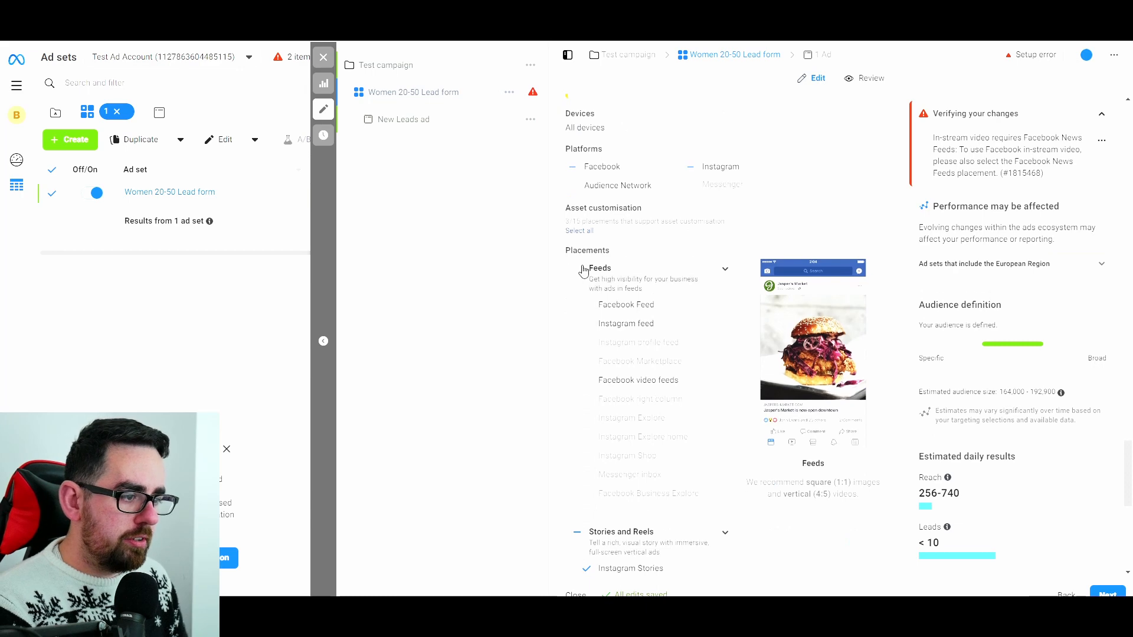
click(583, 270)
scroll(594, 298, down, 2)
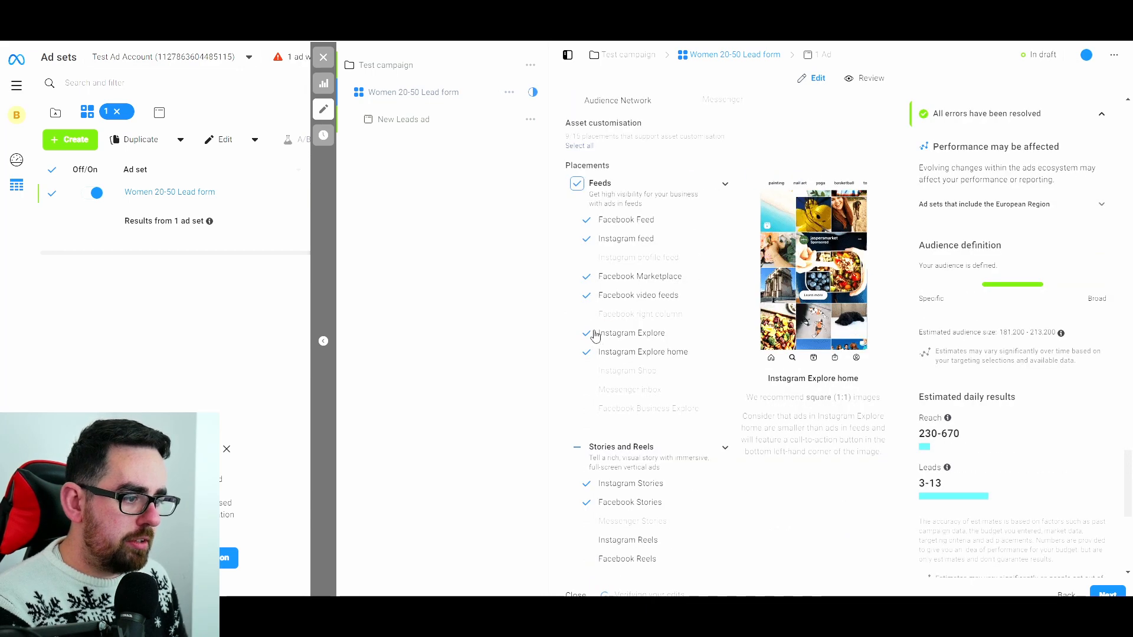
click(586, 276)
scroll(655, 295, down, 2)
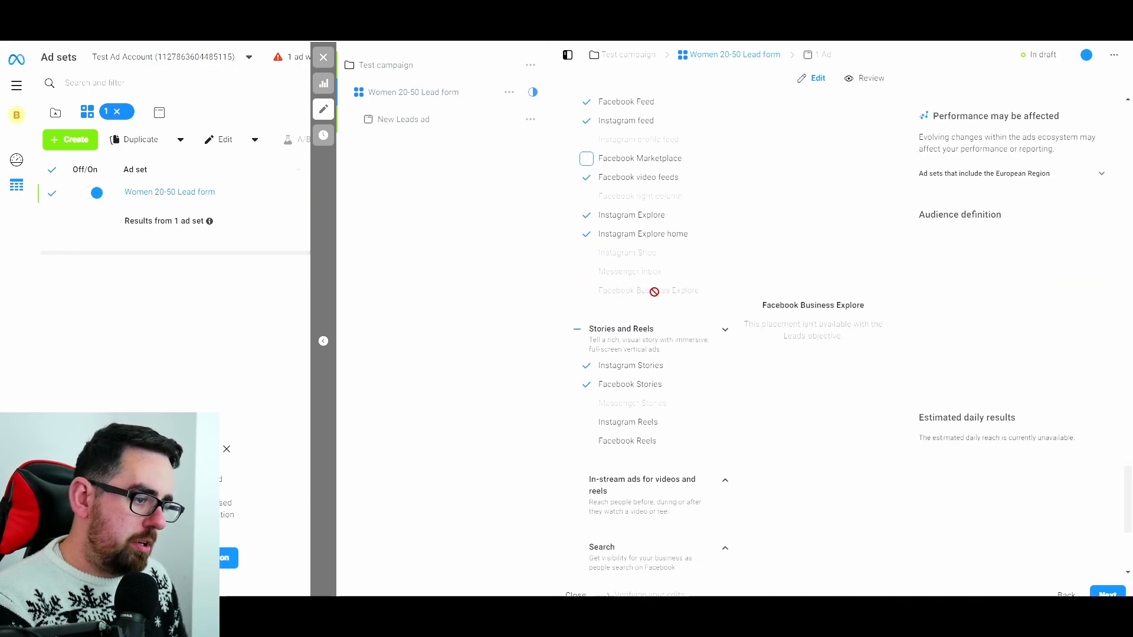
scroll(649, 313, down, 4)
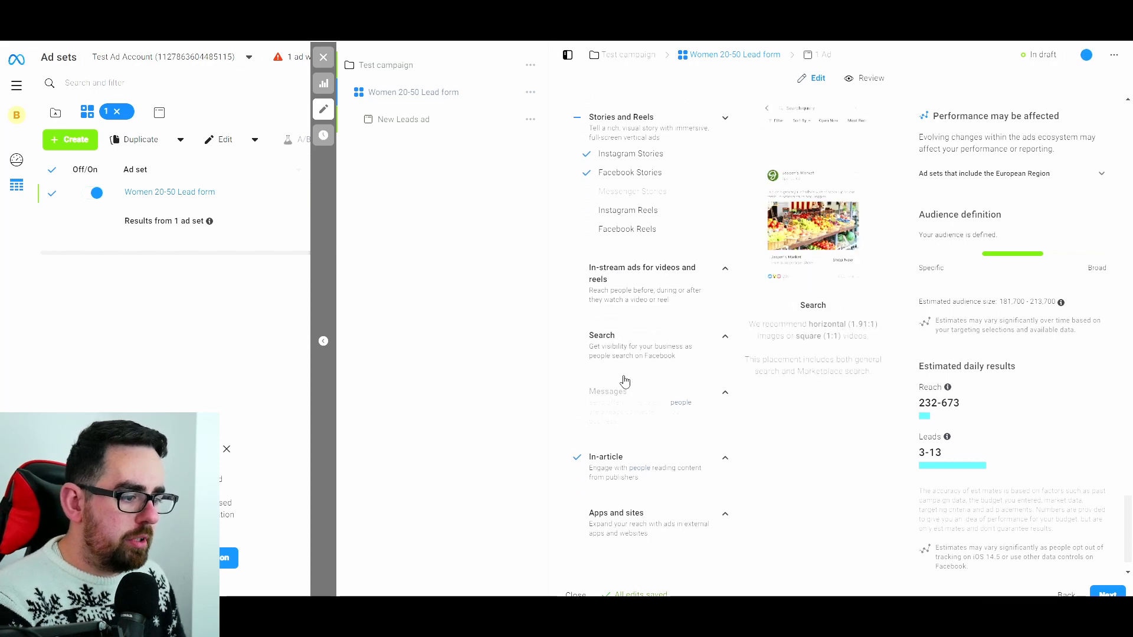
click(578, 420)
Step: Review the selected placements and the estimated audience size for the ad set
scroll(646, 364, up, 4)
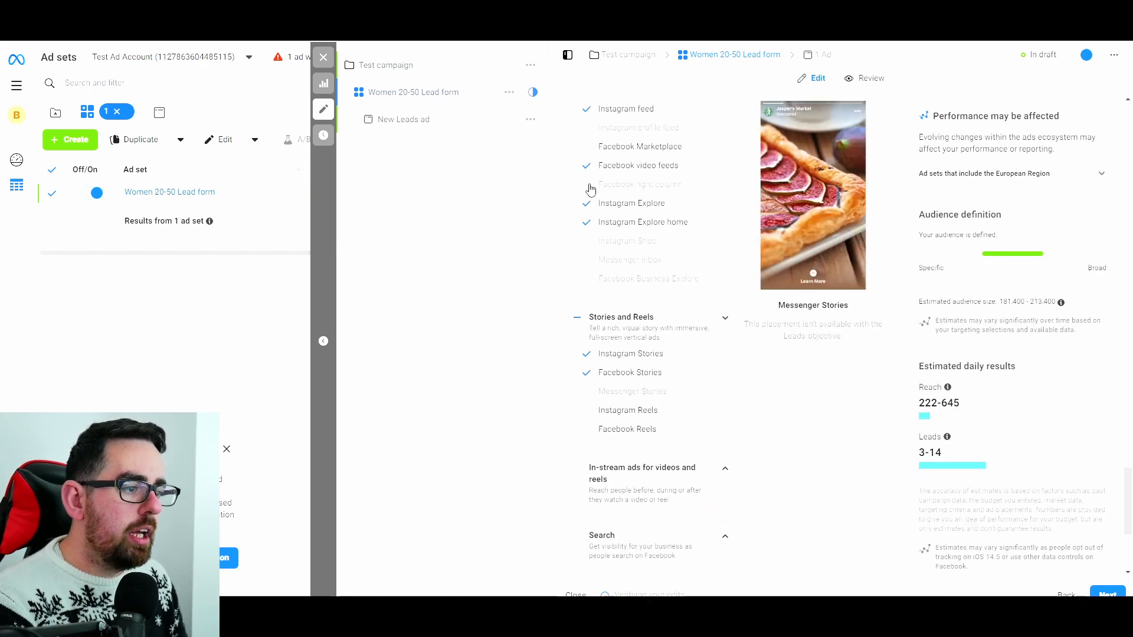
scroll(655, 299, up, 3)
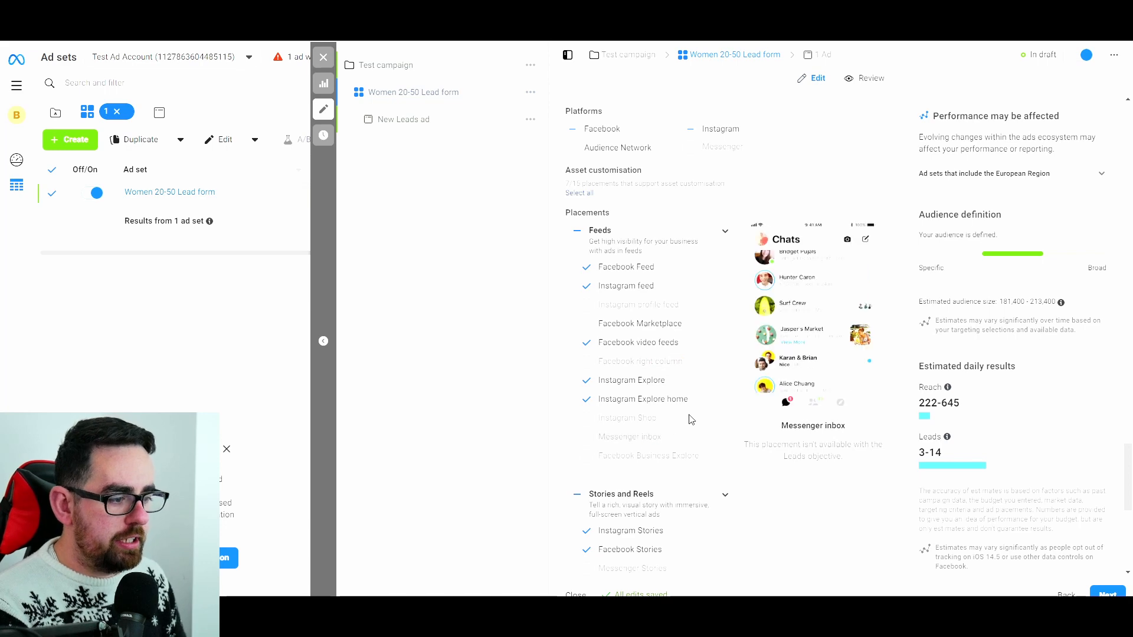
scroll(557, 298, down, 7)
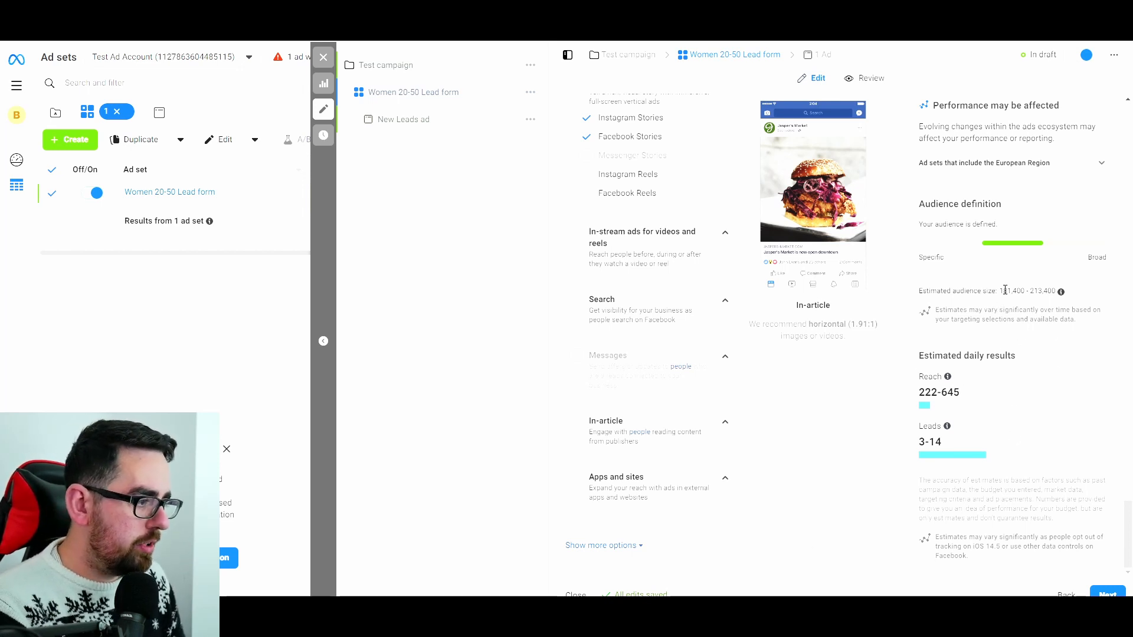
drag(1002, 290, 1064, 291)
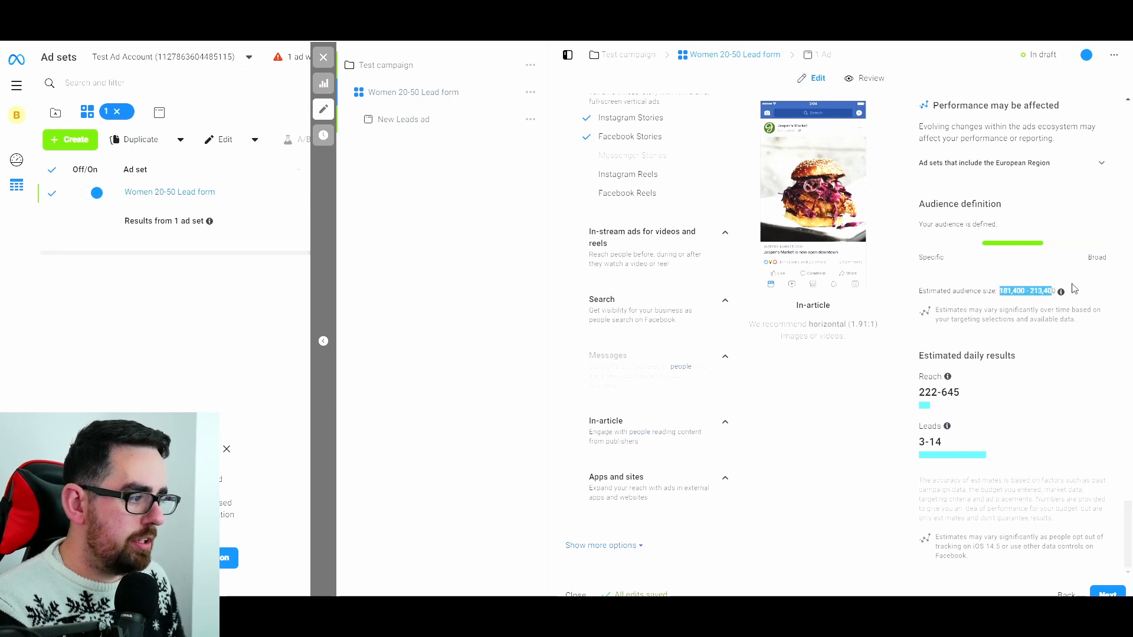
click(999, 289)
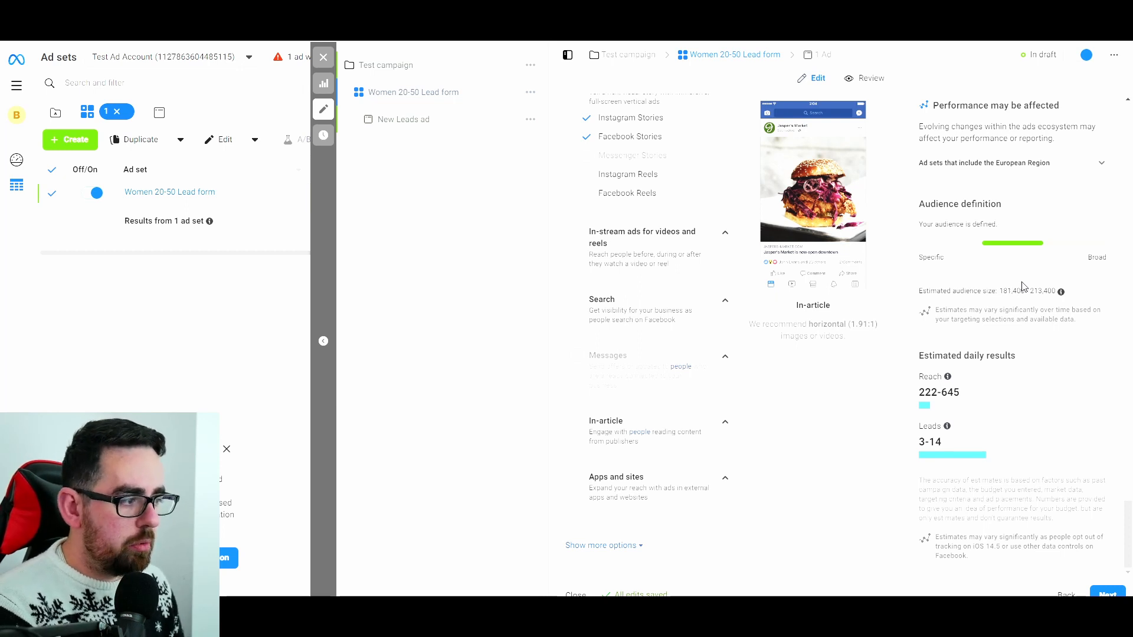
Step: Continue to the ad level and rename the ad as Woman in fluffy jumper
click(1108, 593)
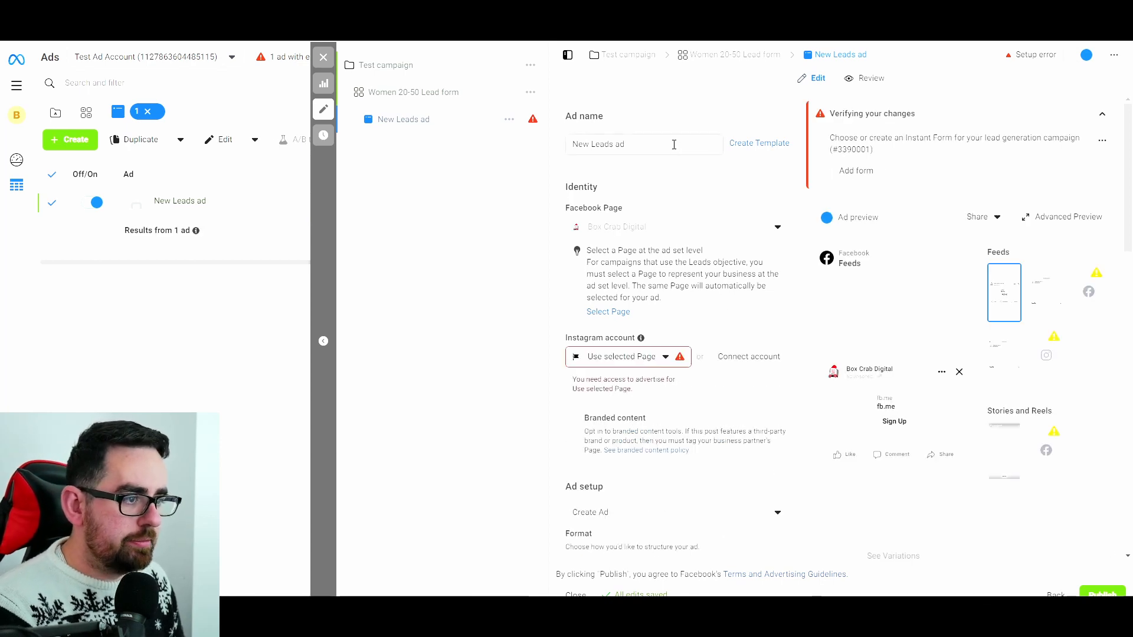
triple_click(674, 144)
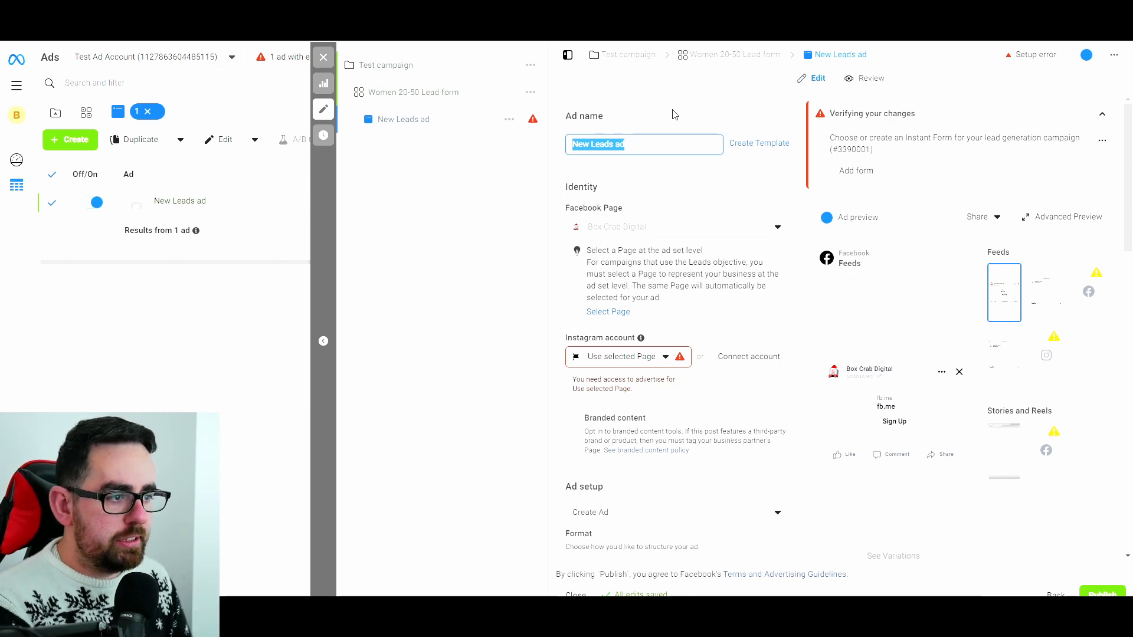
text(Woman in)
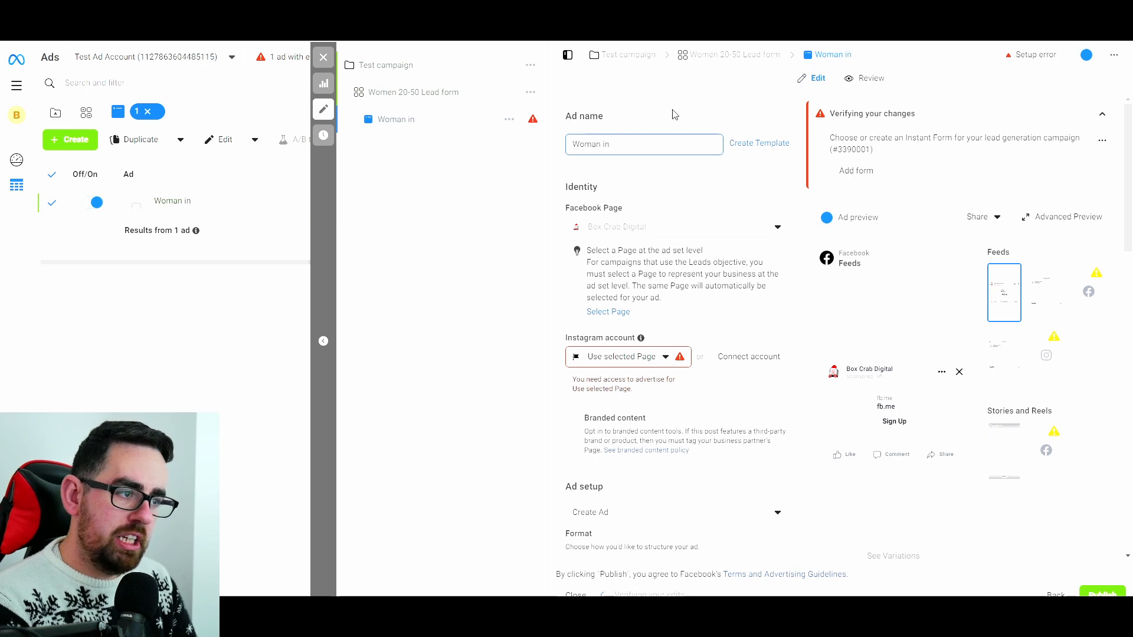
text( fluffy jumper)
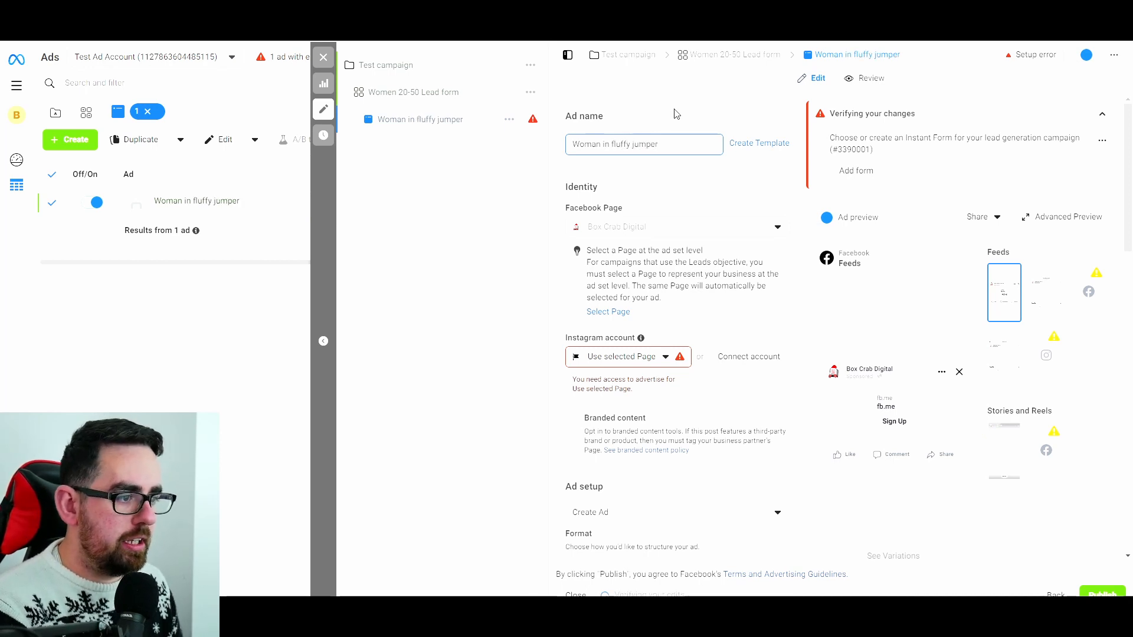
Step: Set the ad's Instagram account to boxcrabdigital
scroll(614, 271, down, 1)
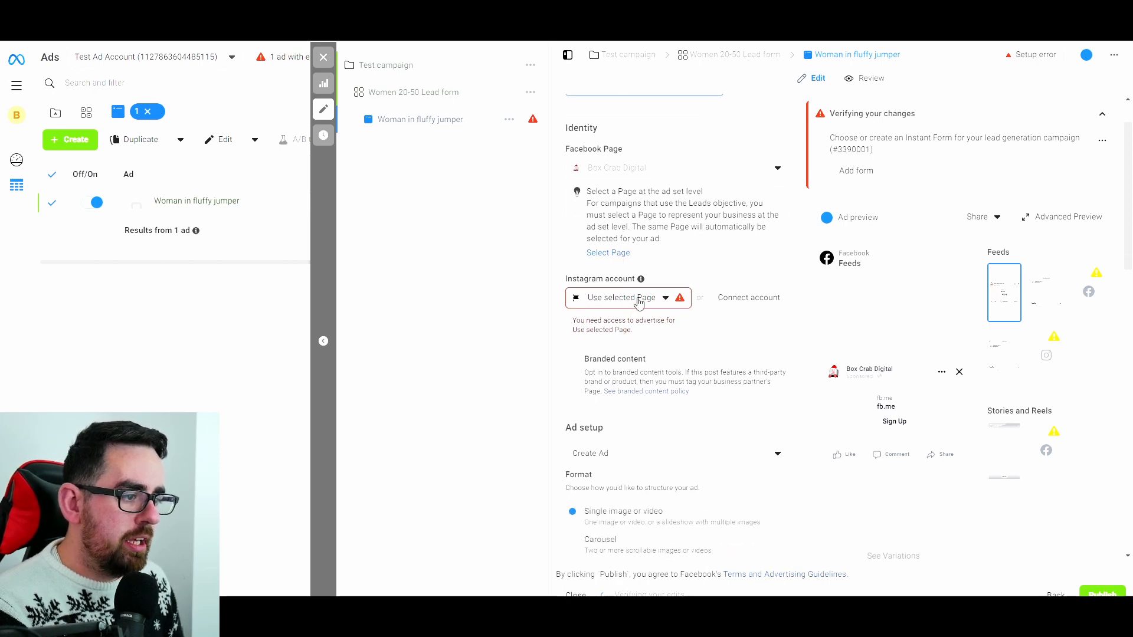
click(634, 307)
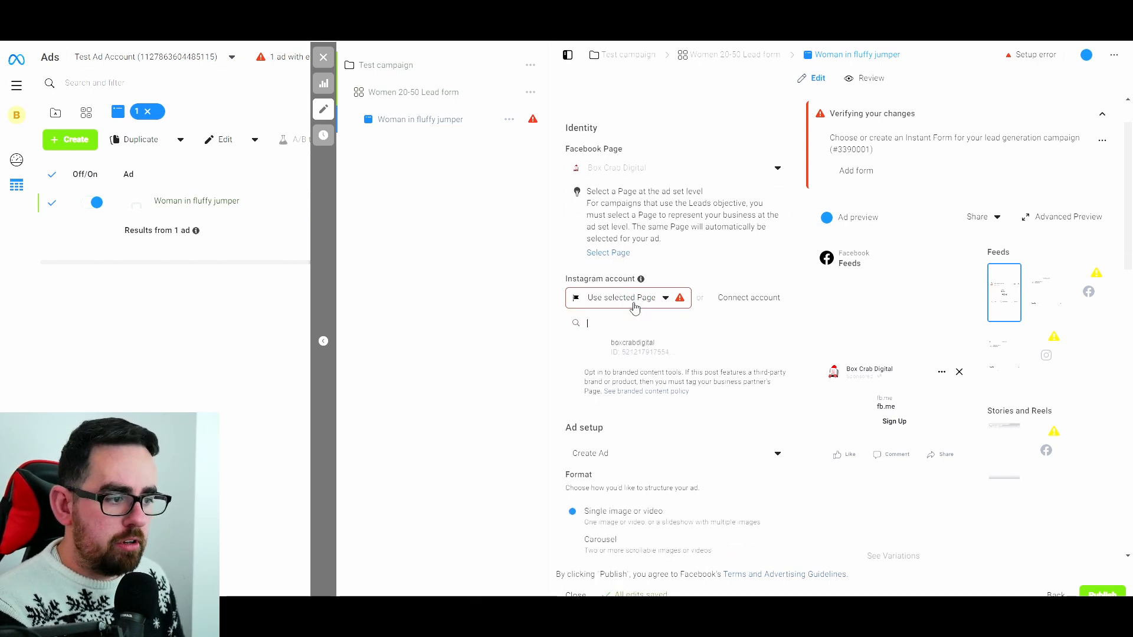
click(626, 360)
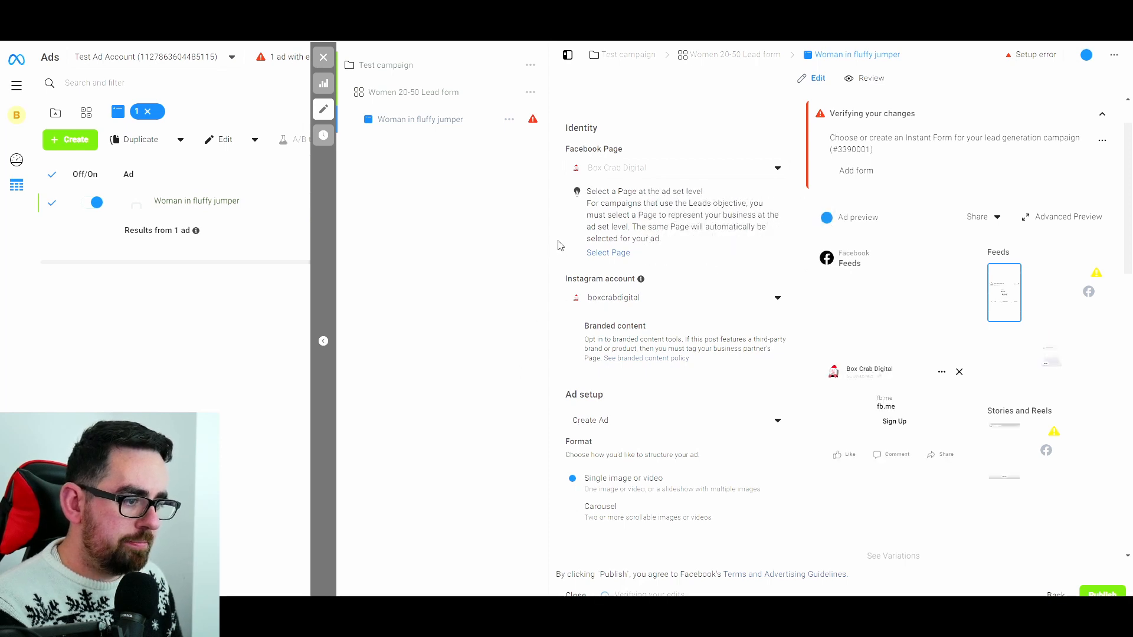
Step: Add the free audit image to the ad, with primary text "This is the primary text", headline "This is a headline" and description "This is the description"
scroll(556, 259, down, 4)
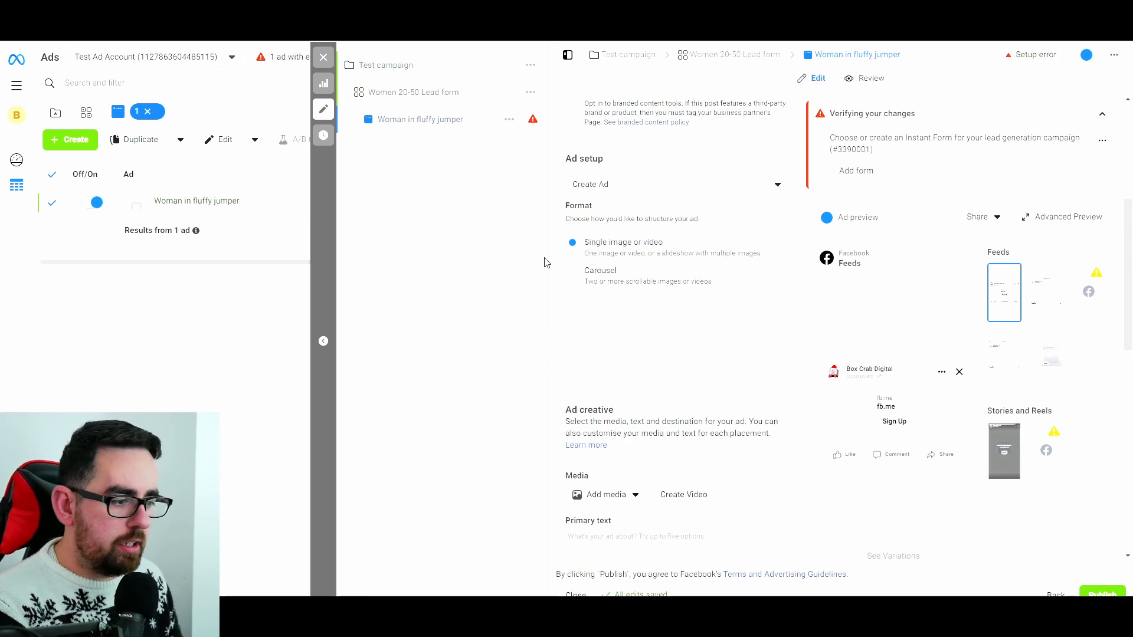
scroll(544, 263, down, 5)
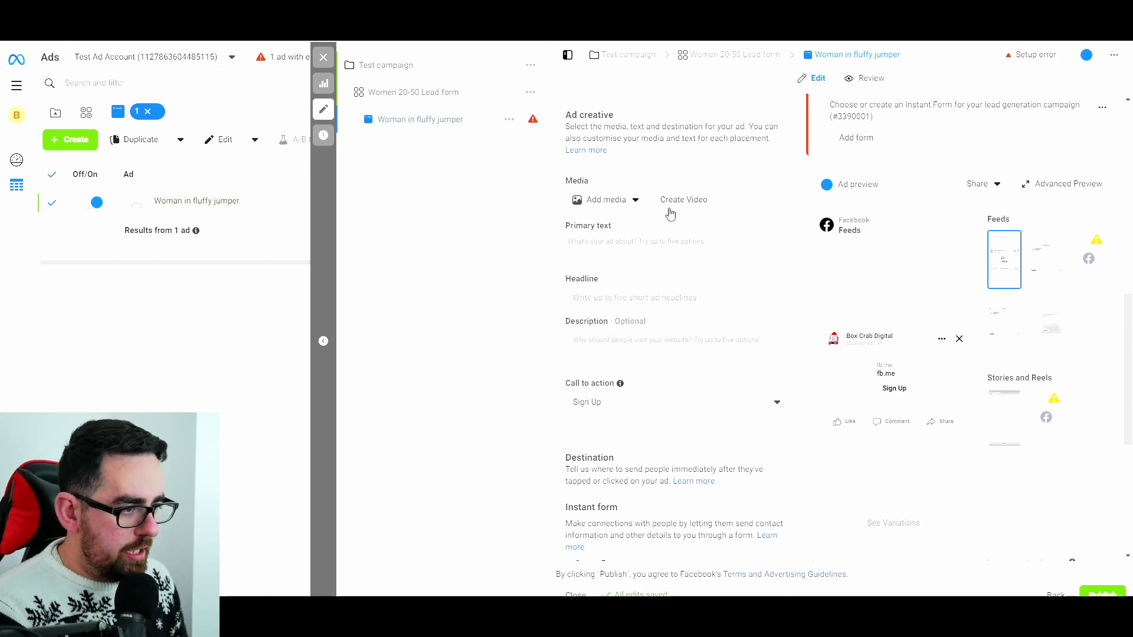
click(618, 203)
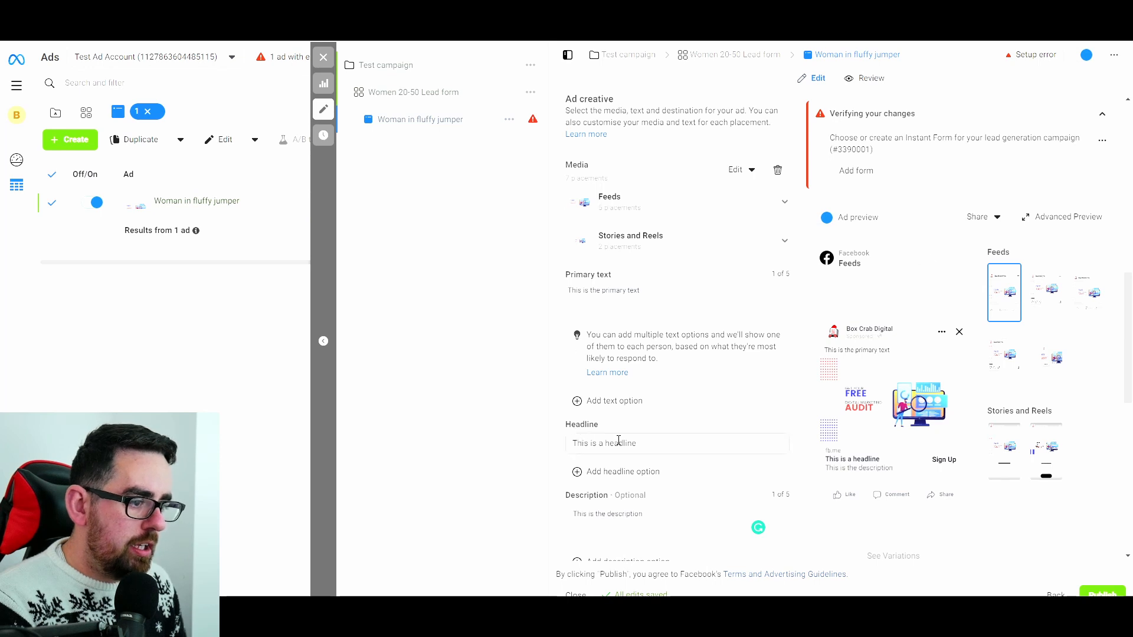
Step: Check the call-to-action choices, keeping Sign Up, and preview the ad in the Instagram feed and Instagram Stories
scroll(771, 436, down, 1)
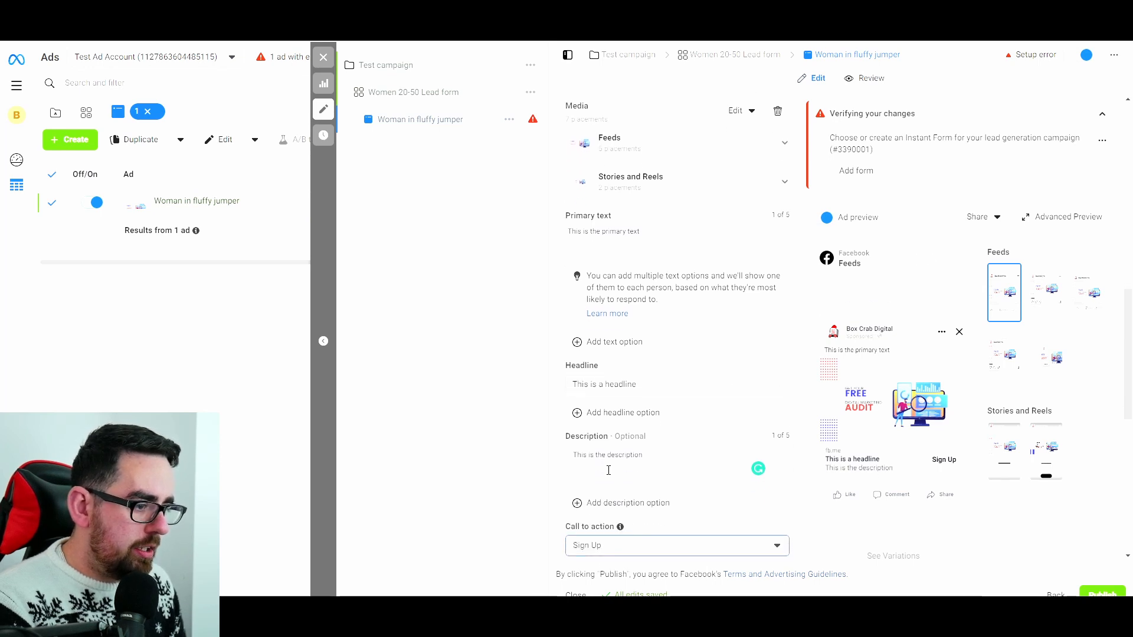
scroll(779, 472, down, 1)
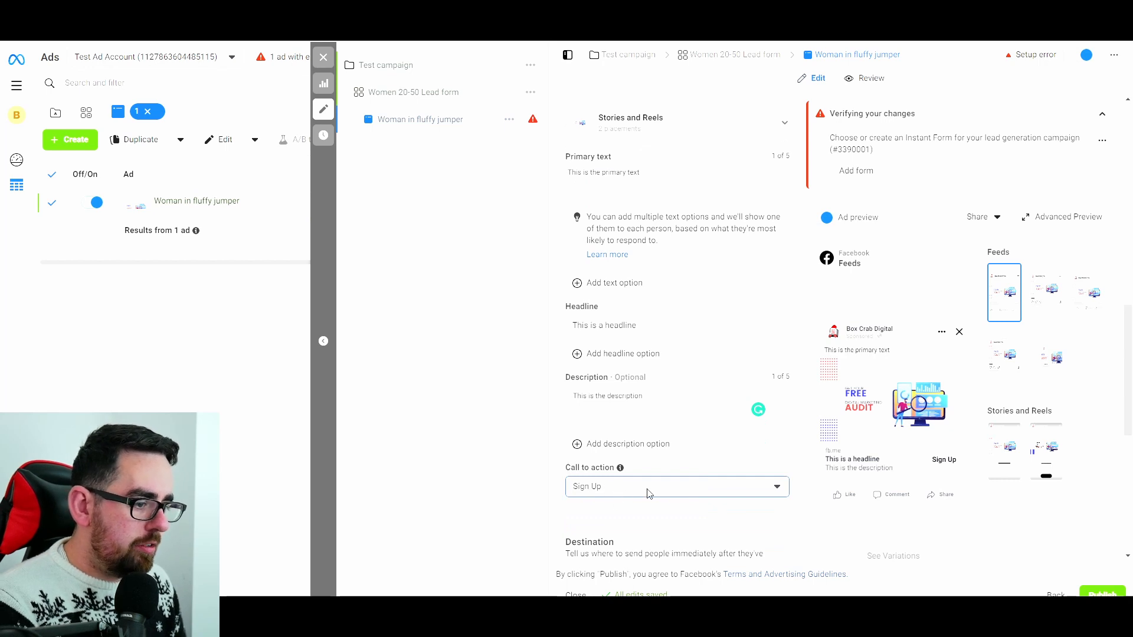
click(649, 493)
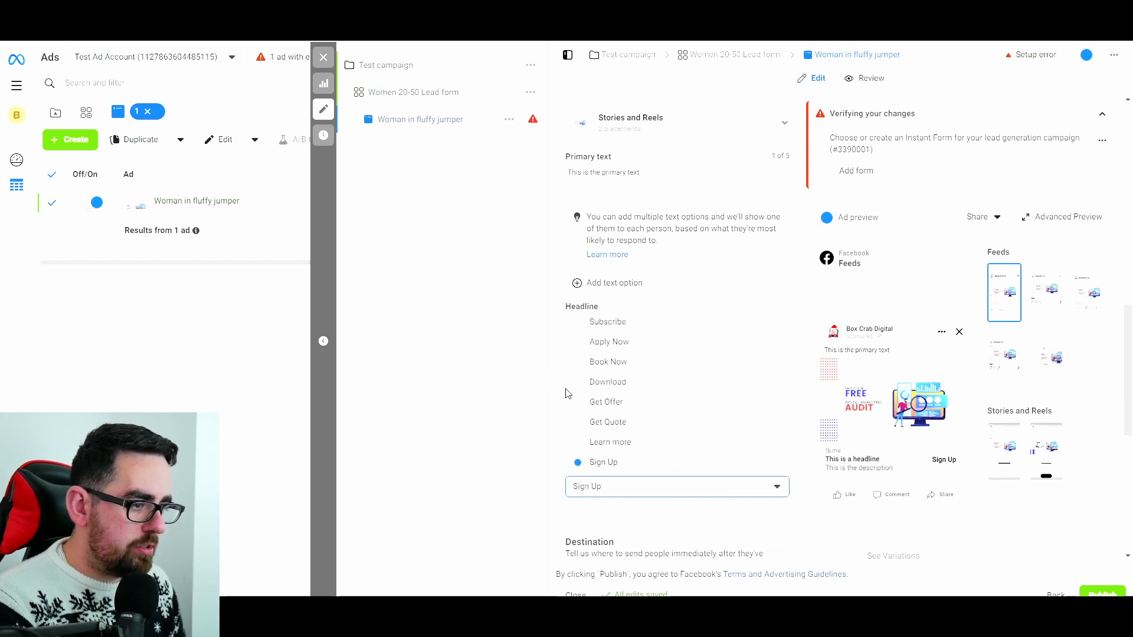
click(559, 372)
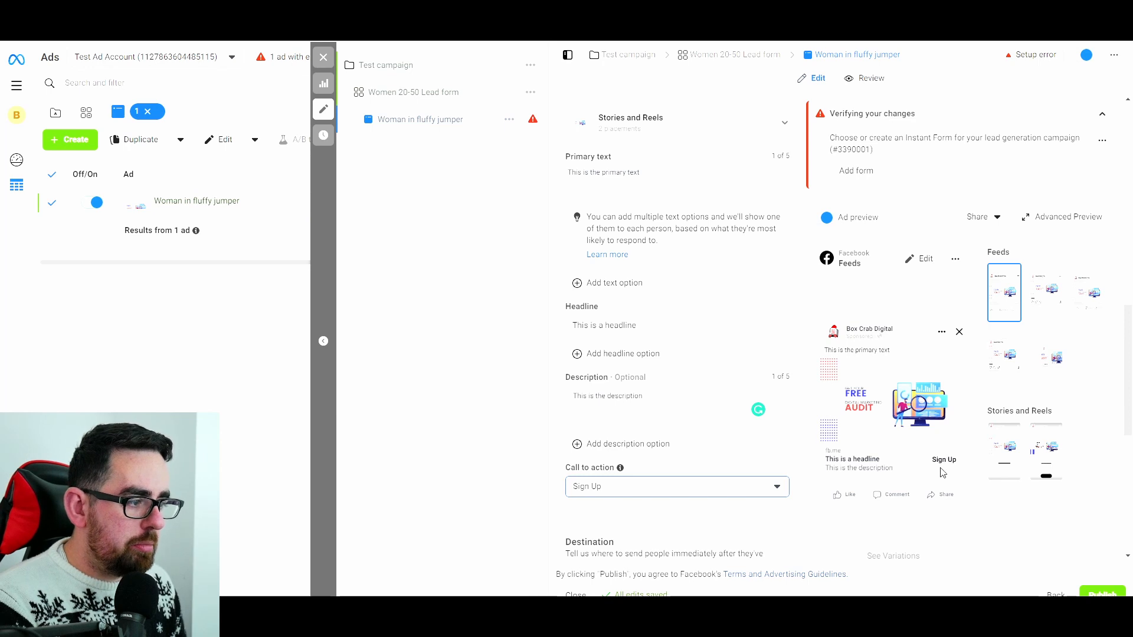
click(1047, 290)
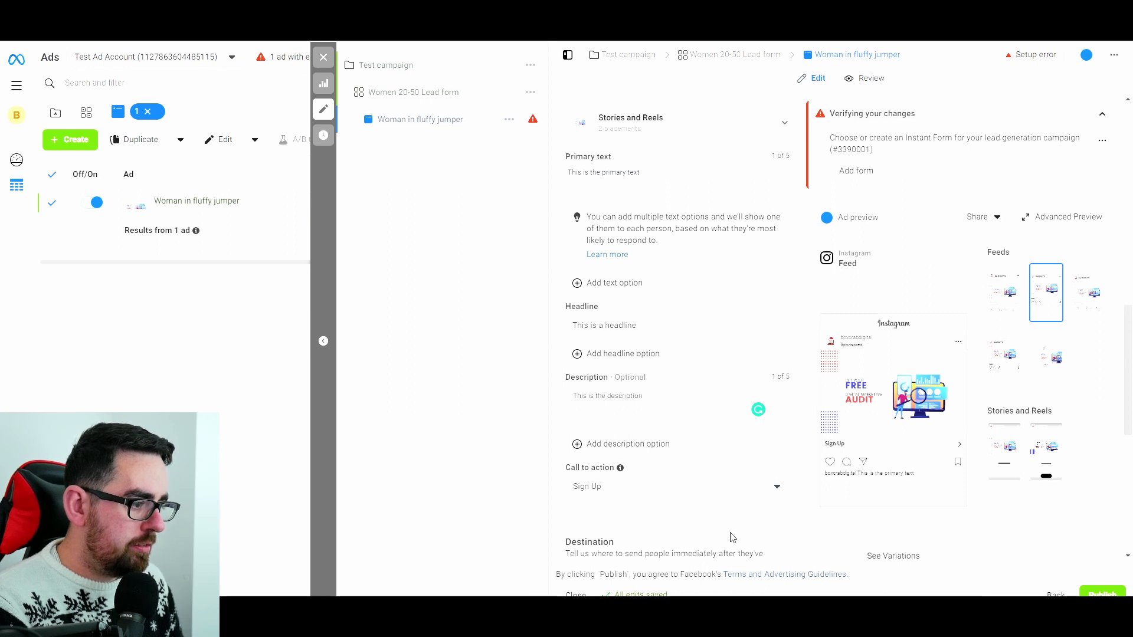
click(1004, 450)
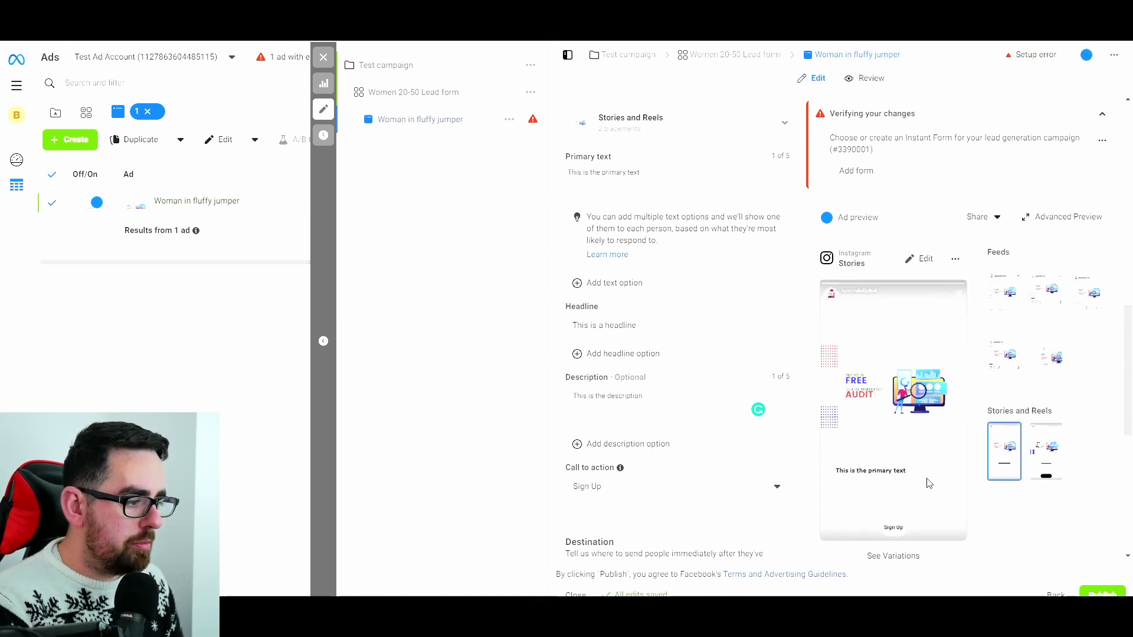
Step: View the media editing options for the Stories and Reels placements and close them without changes
scroll(708, 372, up, 2)
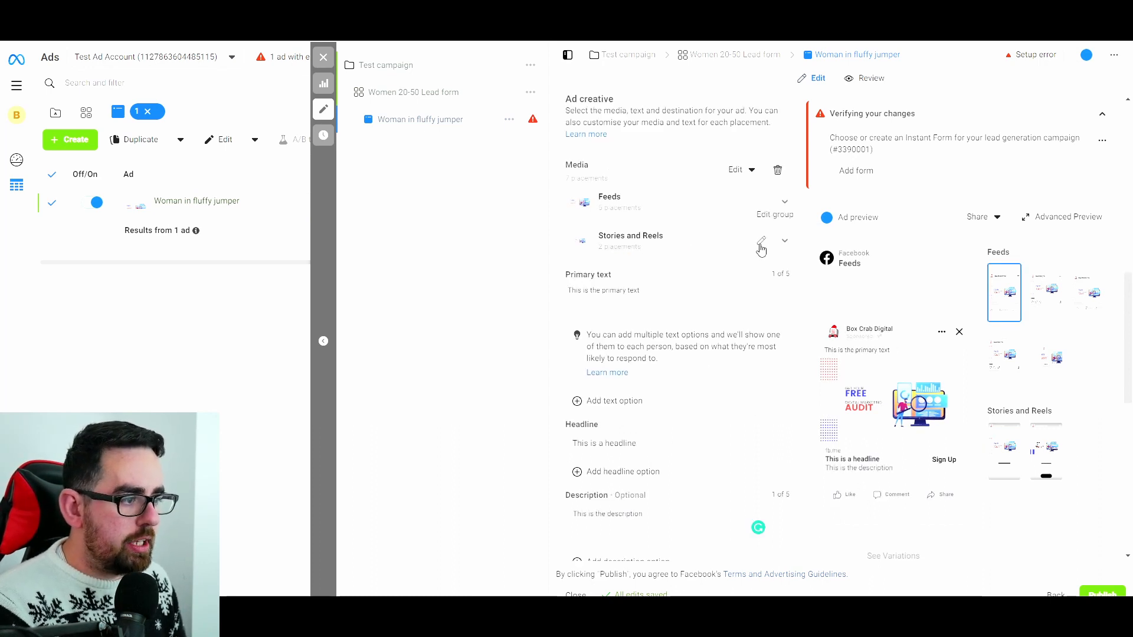
click(760, 244)
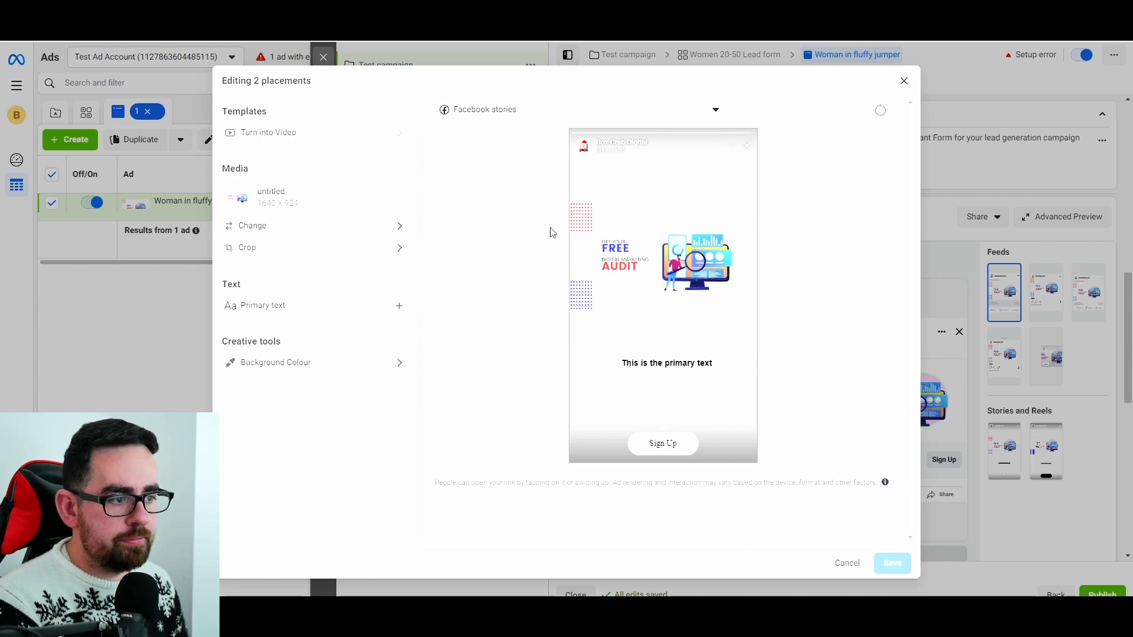
key(Escape)
Step: Create a new instant form for the ad and name it Lead form 2023
scroll(559, 314, down, 7)
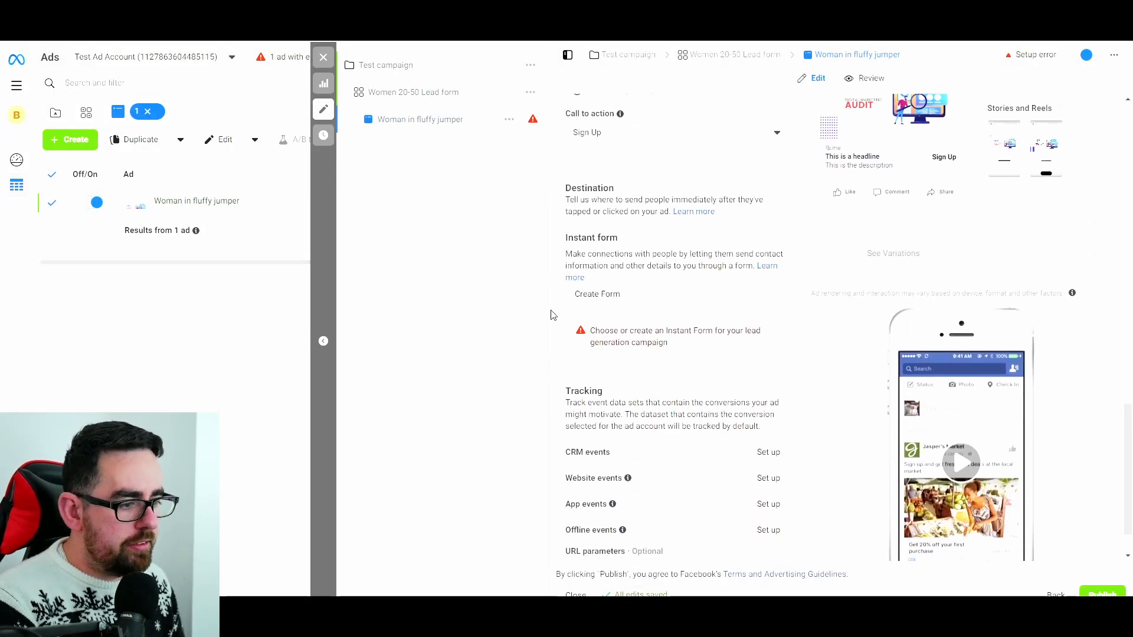
click(607, 298)
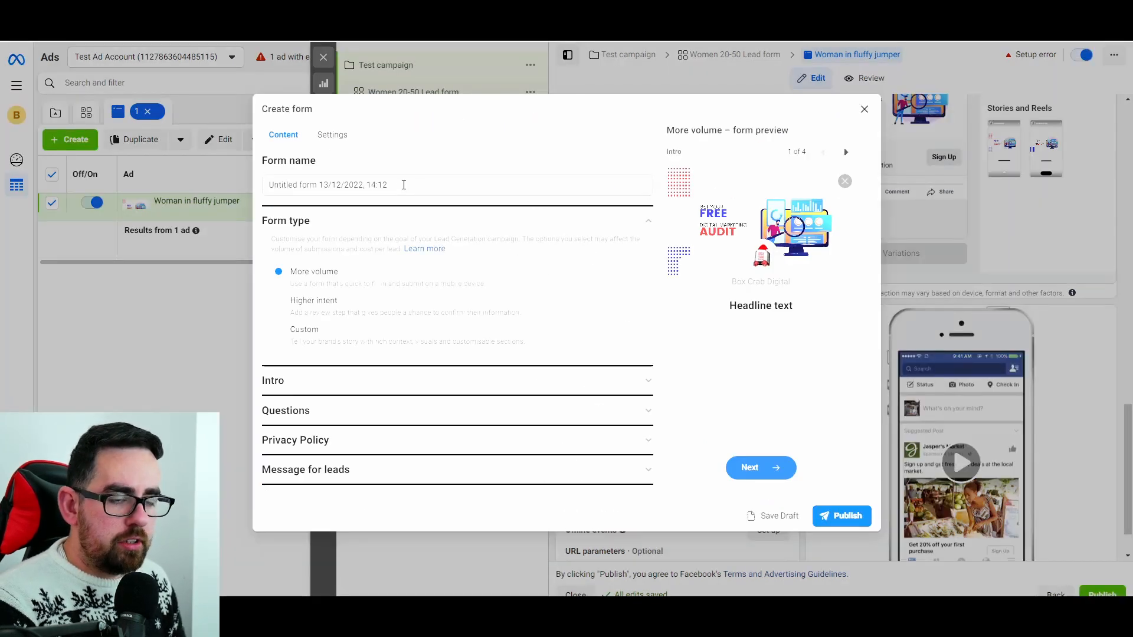
triple_click(438, 184)
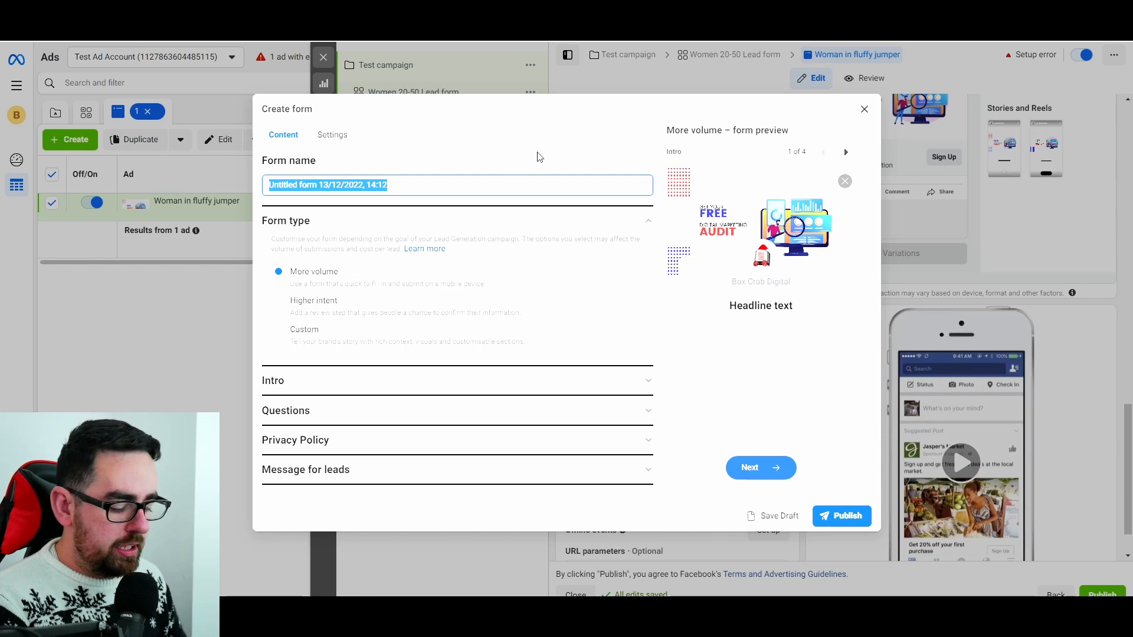
text(Lead form 2023)
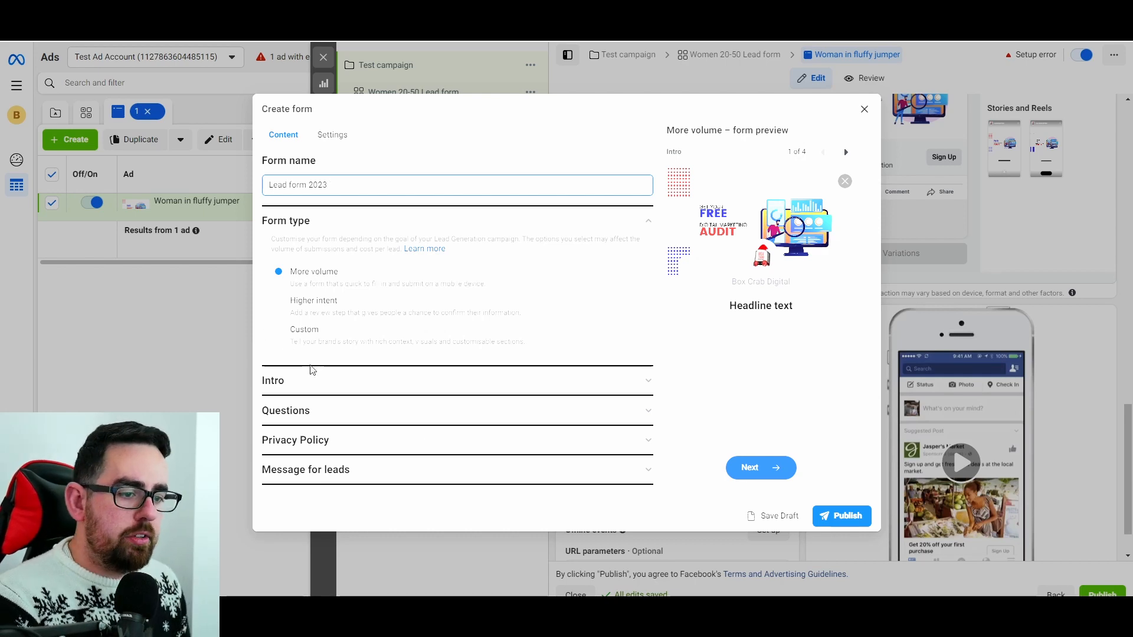
Step: Fill in the form intro's greeting with the headline "This is the headline" and the paragraph description "This is the description"
click(328, 382)
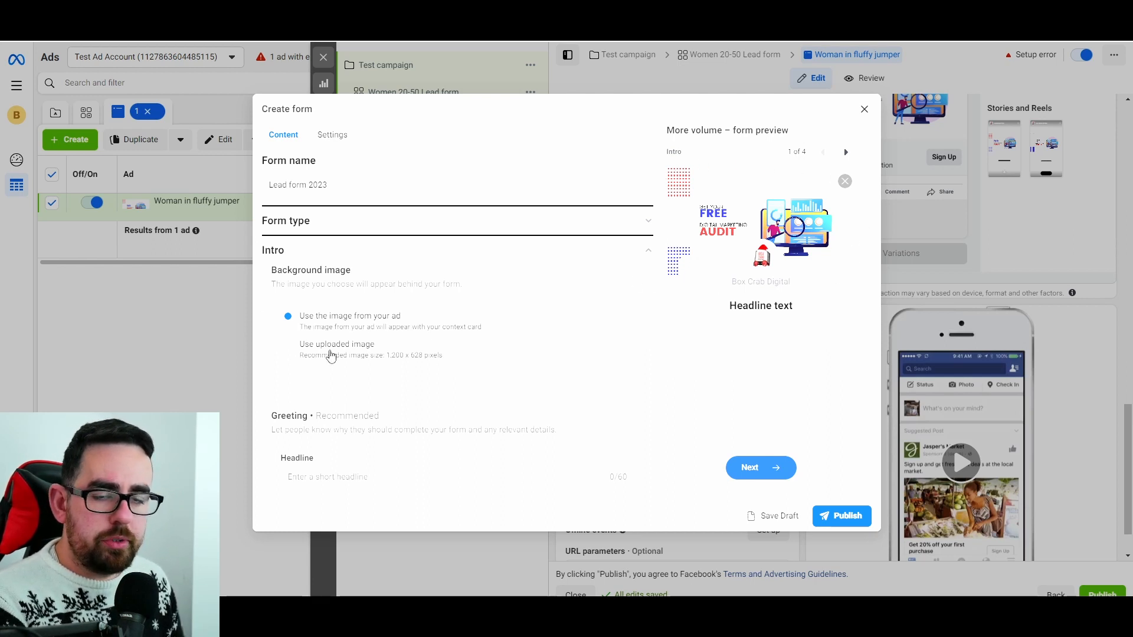
scroll(356, 352, down, 2)
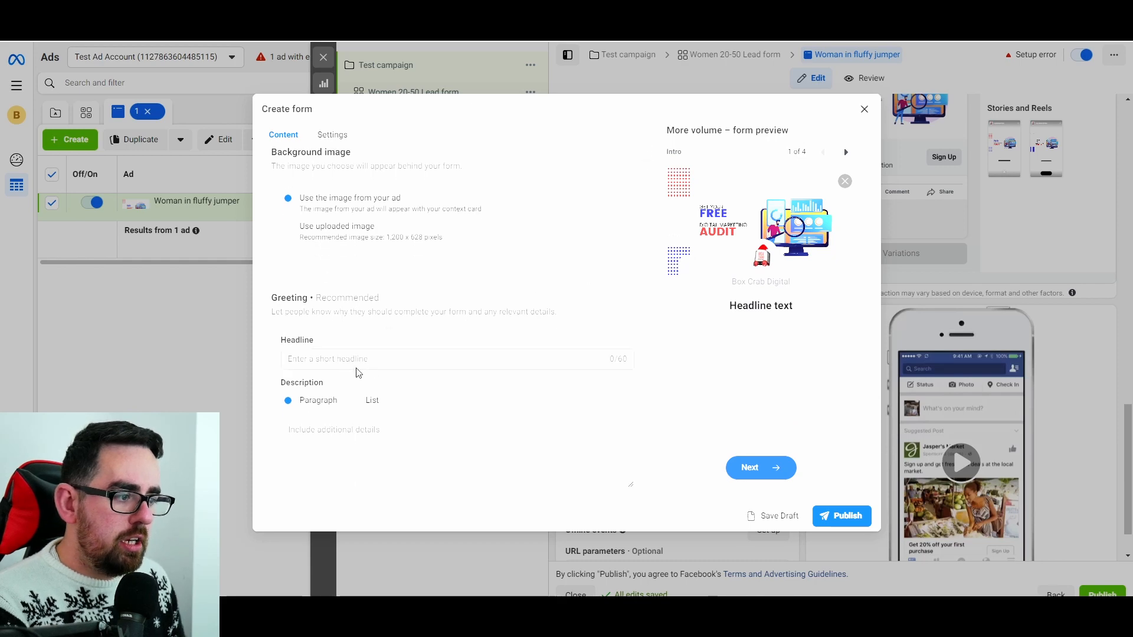
scroll(356, 372, down, 1)
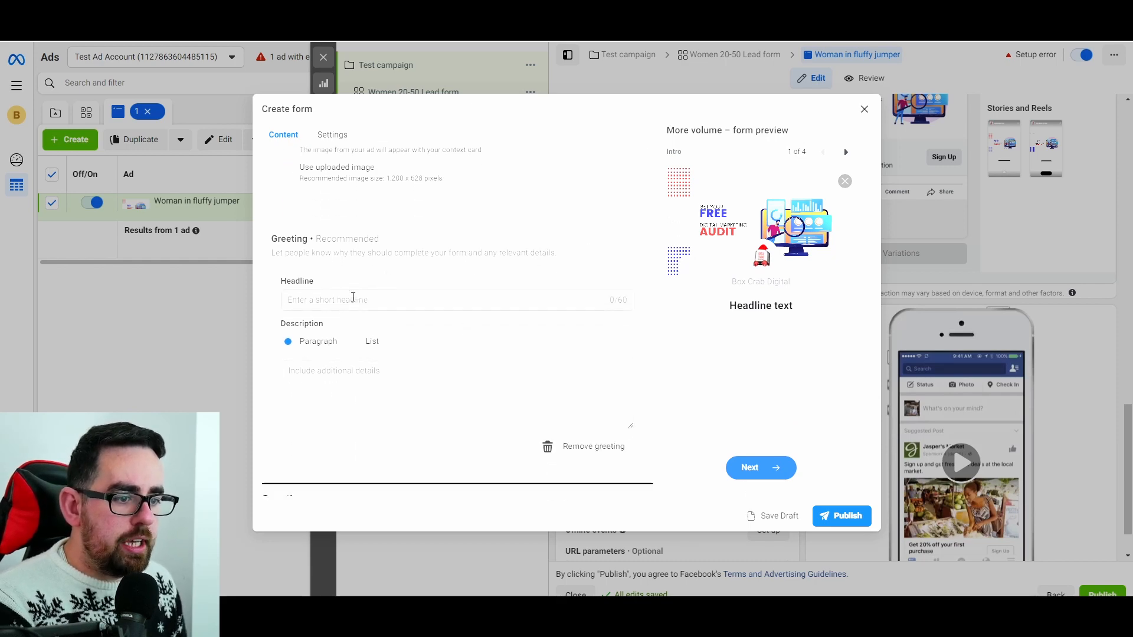
click(347, 300)
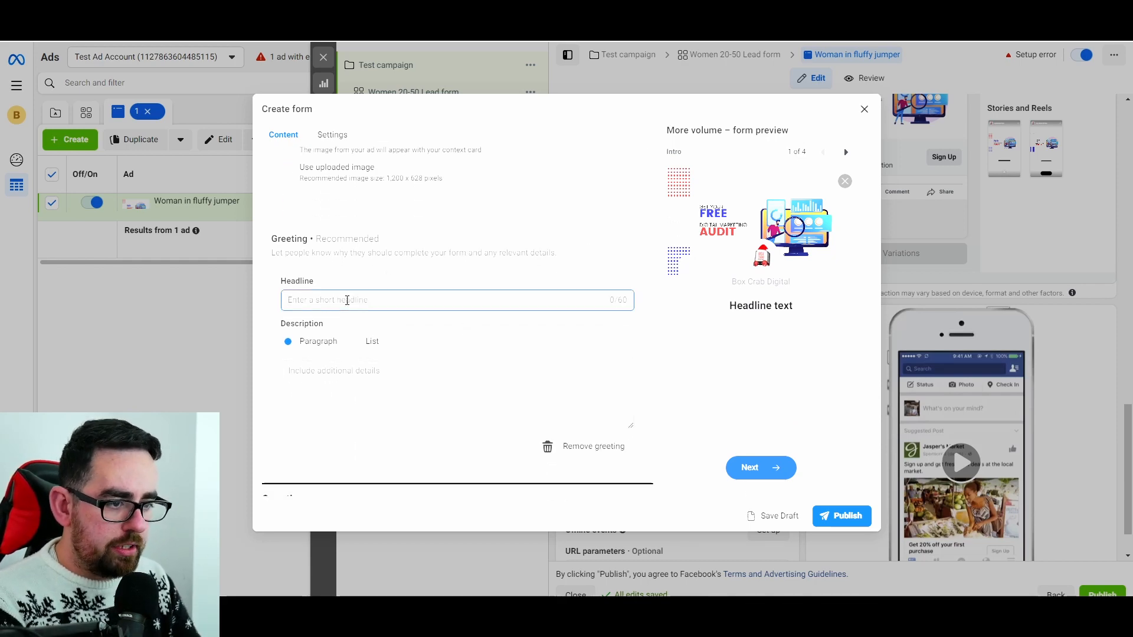
text(This is the headline)
click(457, 389)
text(This is the description)
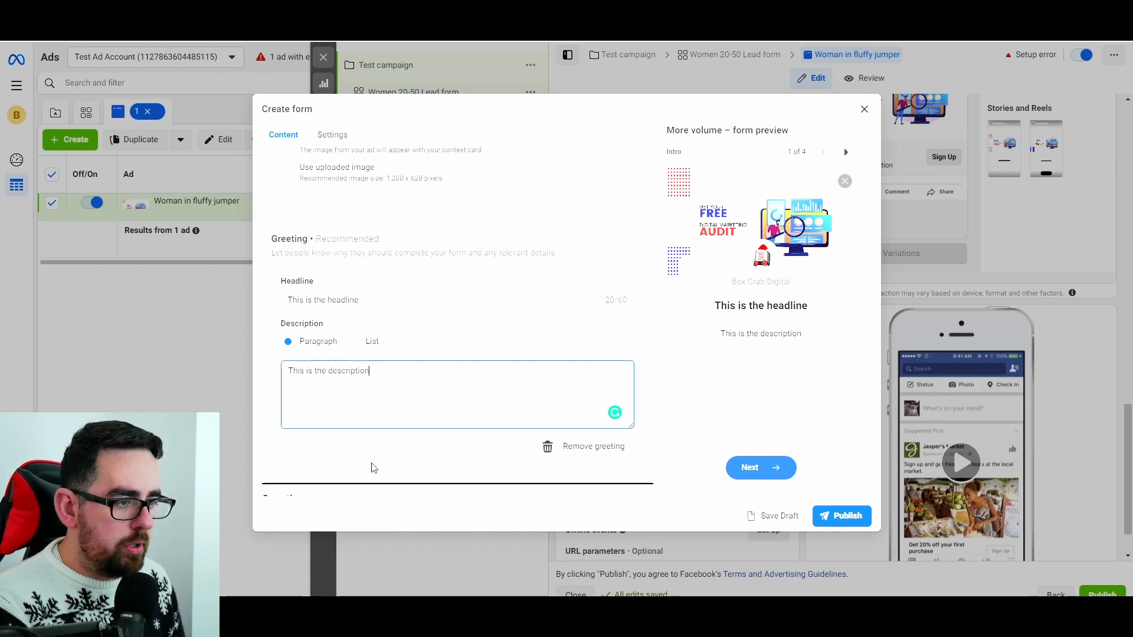
Step: Browse the information categories for the form's prefill questions and set their description to "this is description"
click(440, 384)
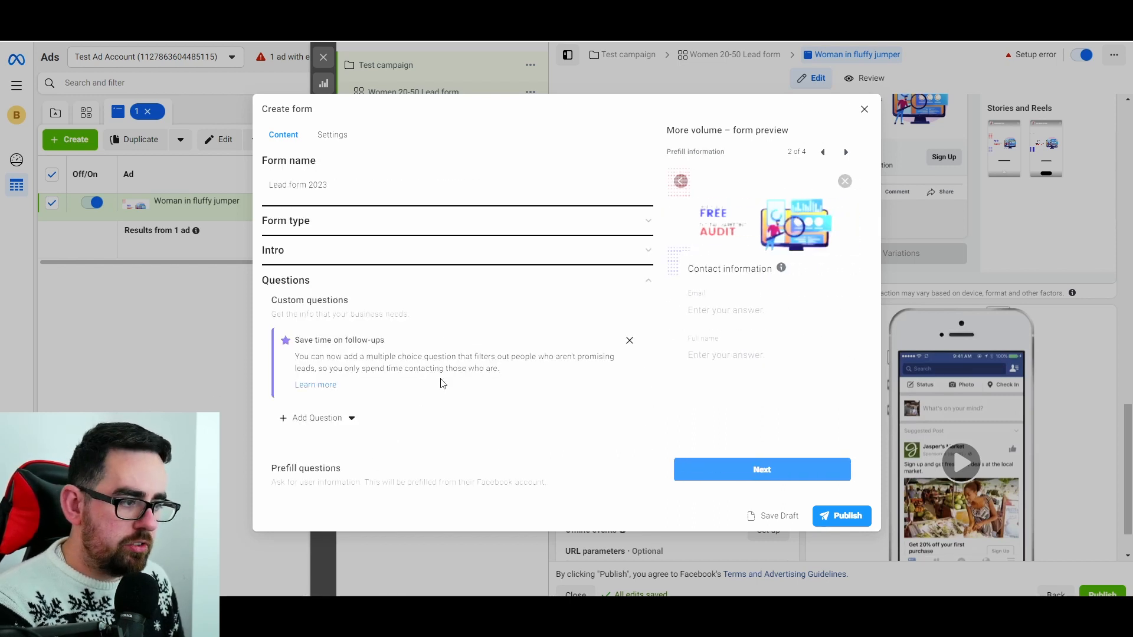
scroll(381, 307, down, 2)
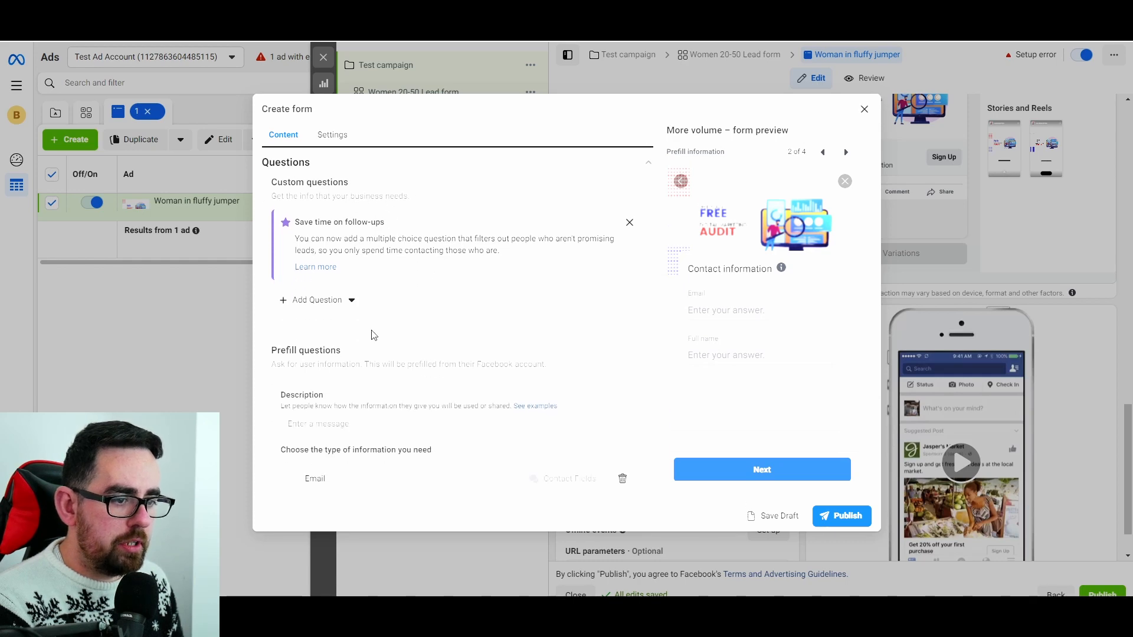
scroll(371, 314, down, 2)
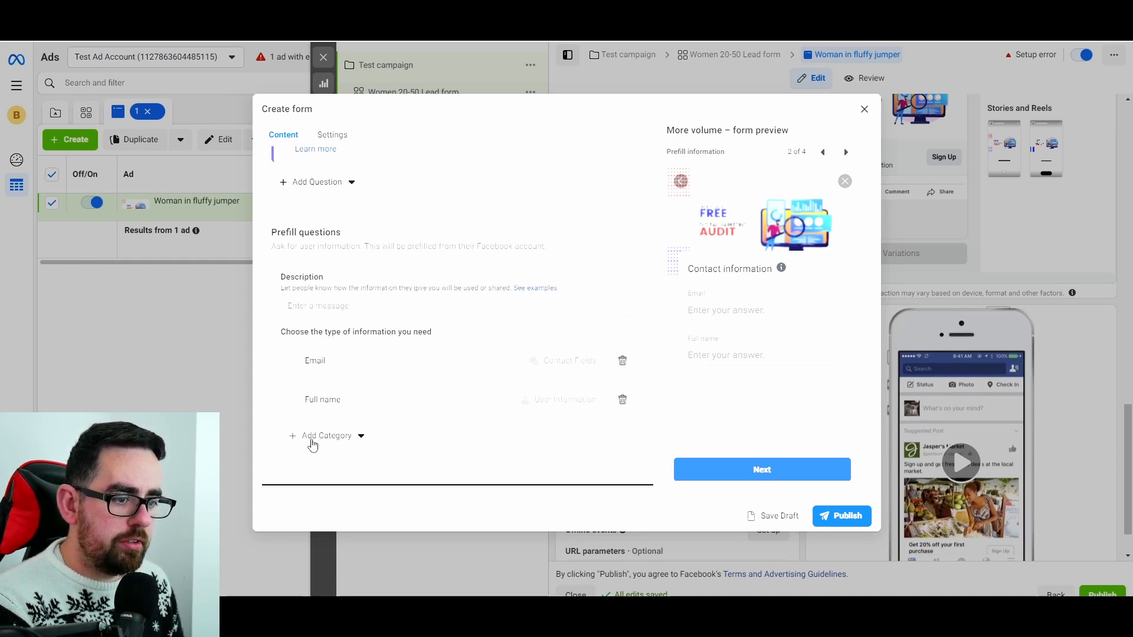
click(348, 436)
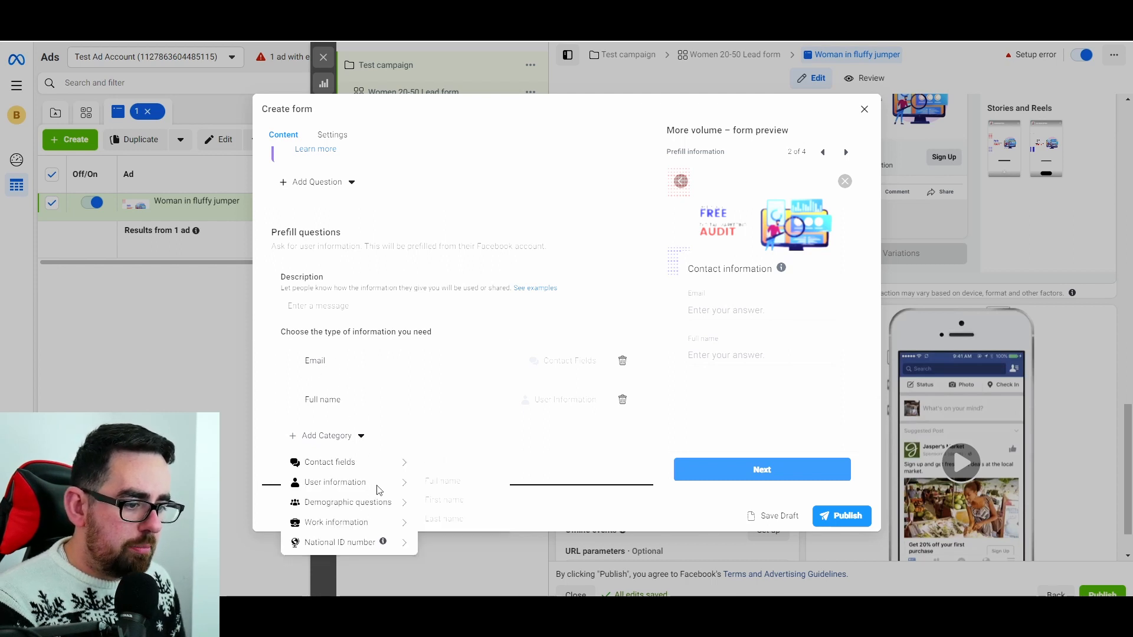
mouse_move(413, 526)
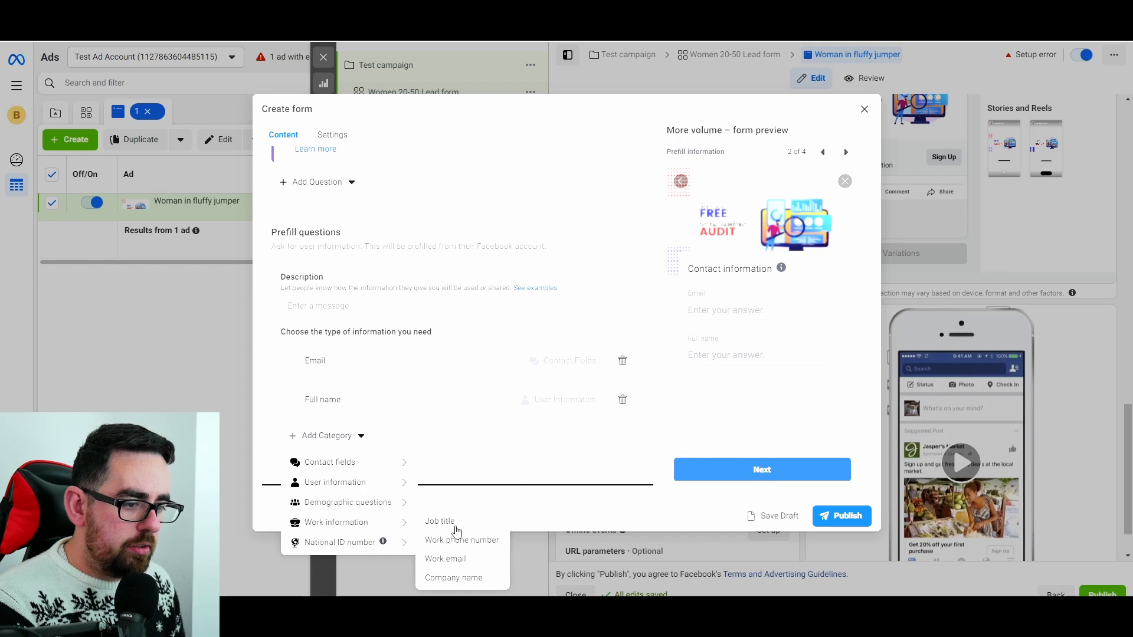
mouse_move(373, 502)
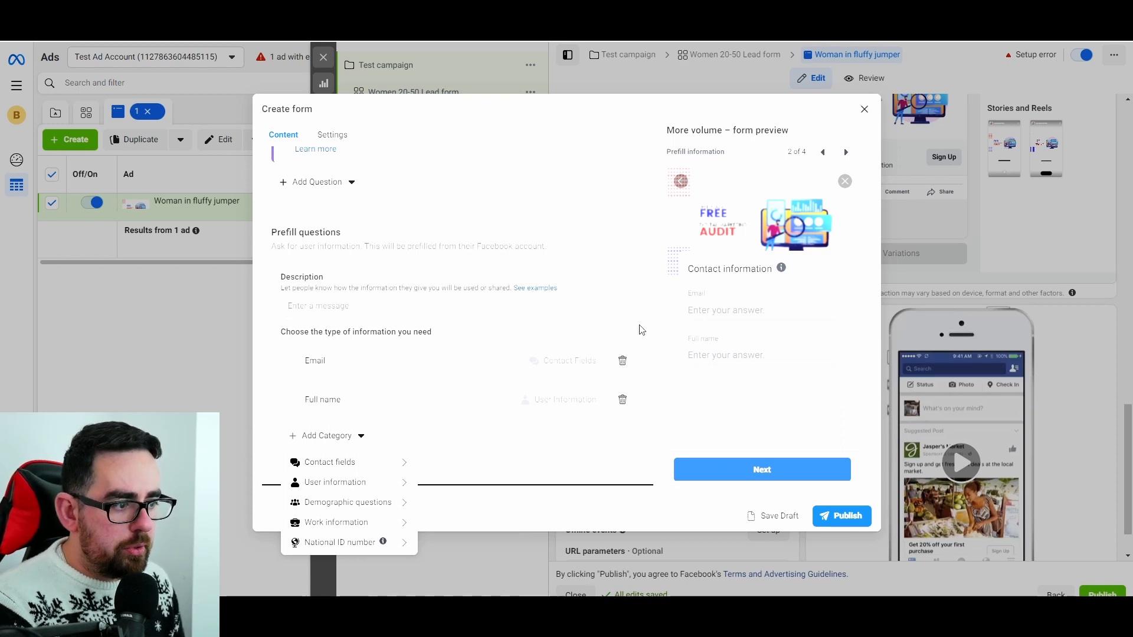
click(426, 298)
text(this is)
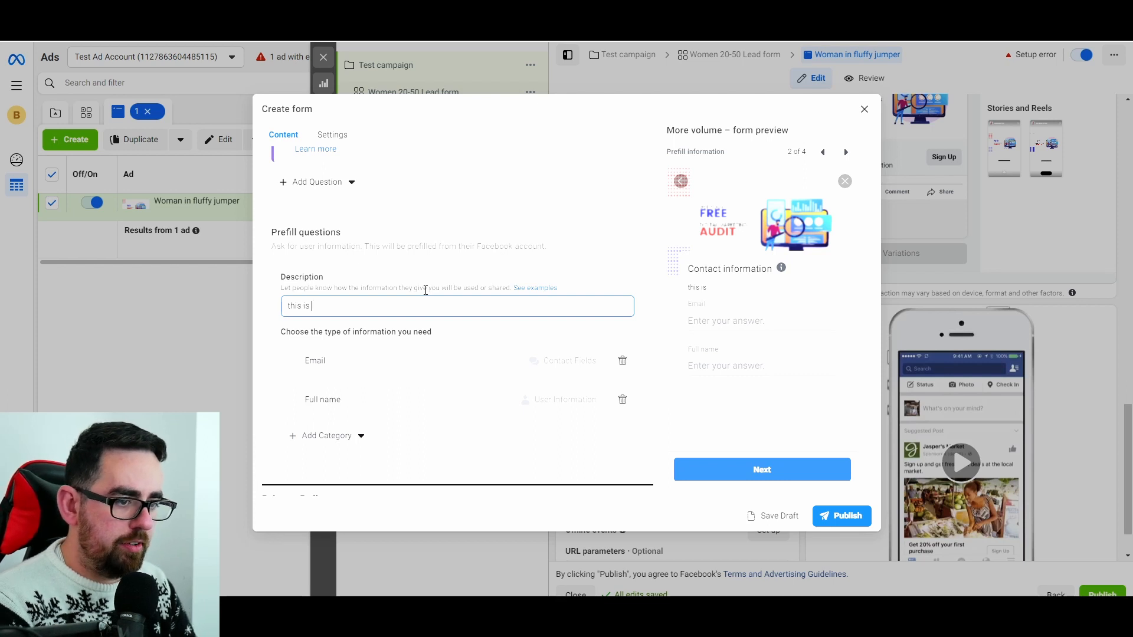
text( description)
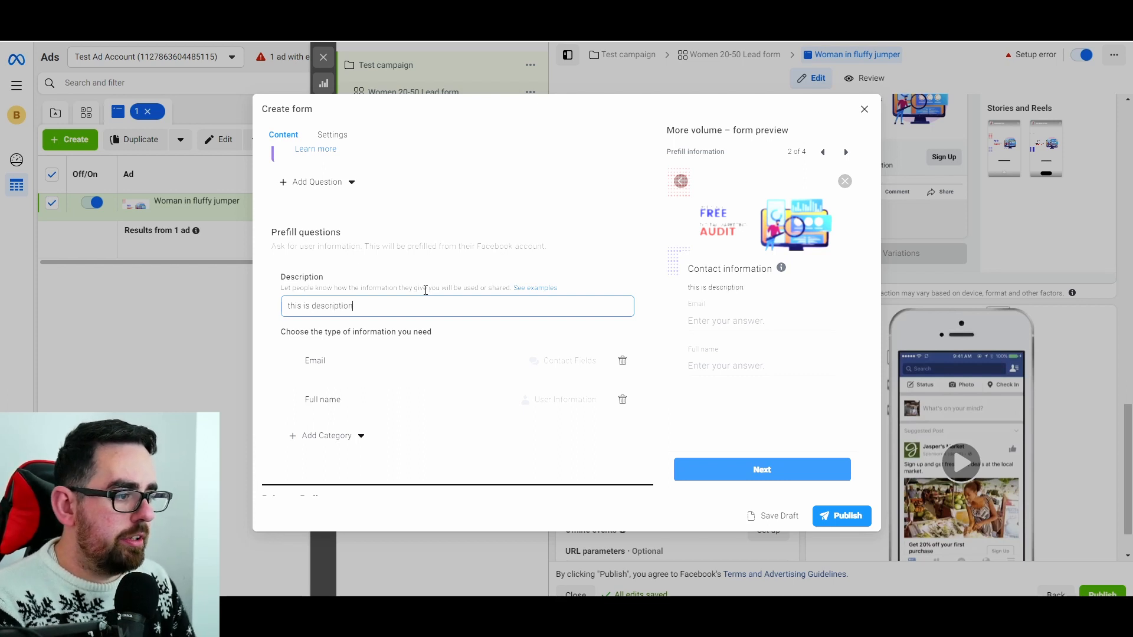
Step: Add a multiple choice custom question to the form asking "Are you an active business?"
scroll(342, 354, up, 5)
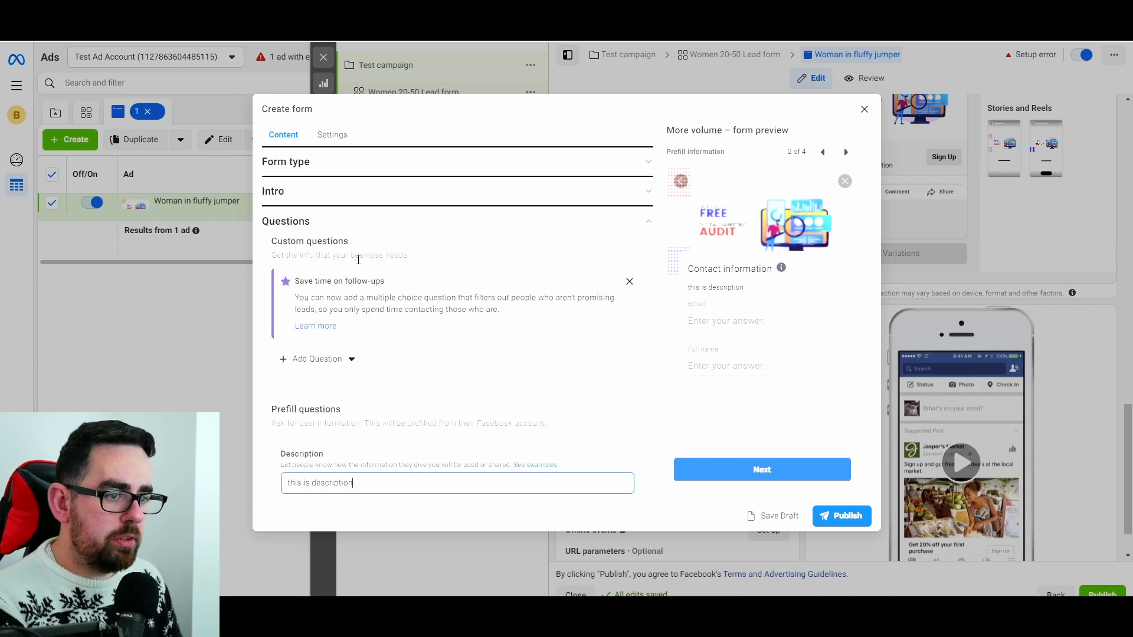
click(322, 362)
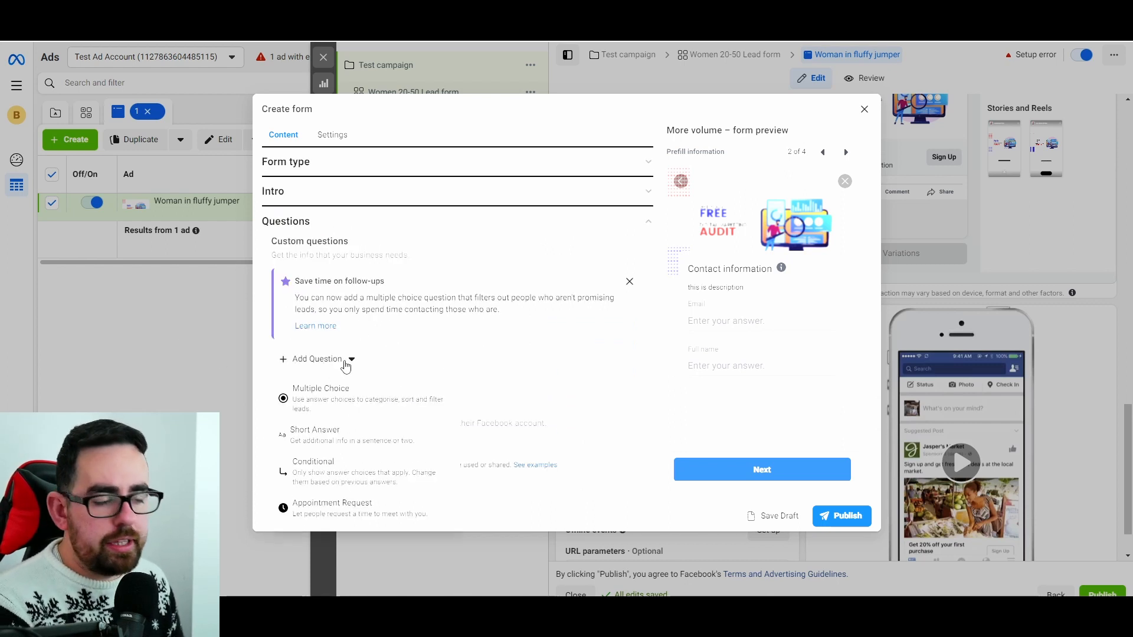
click(350, 401)
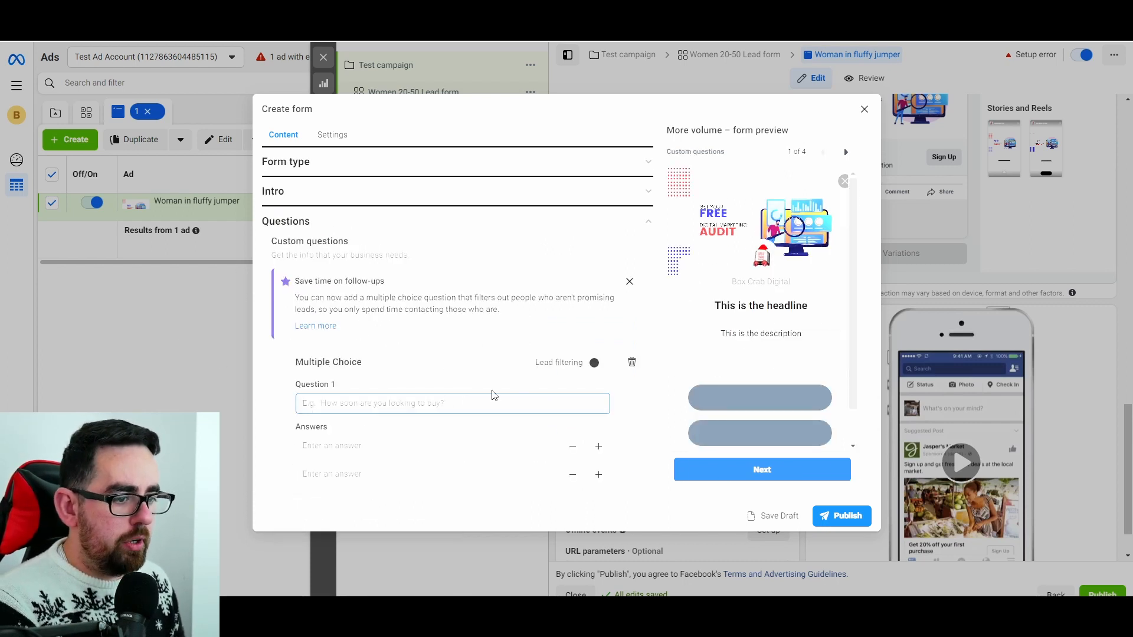
scroll(407, 354, down, 1)
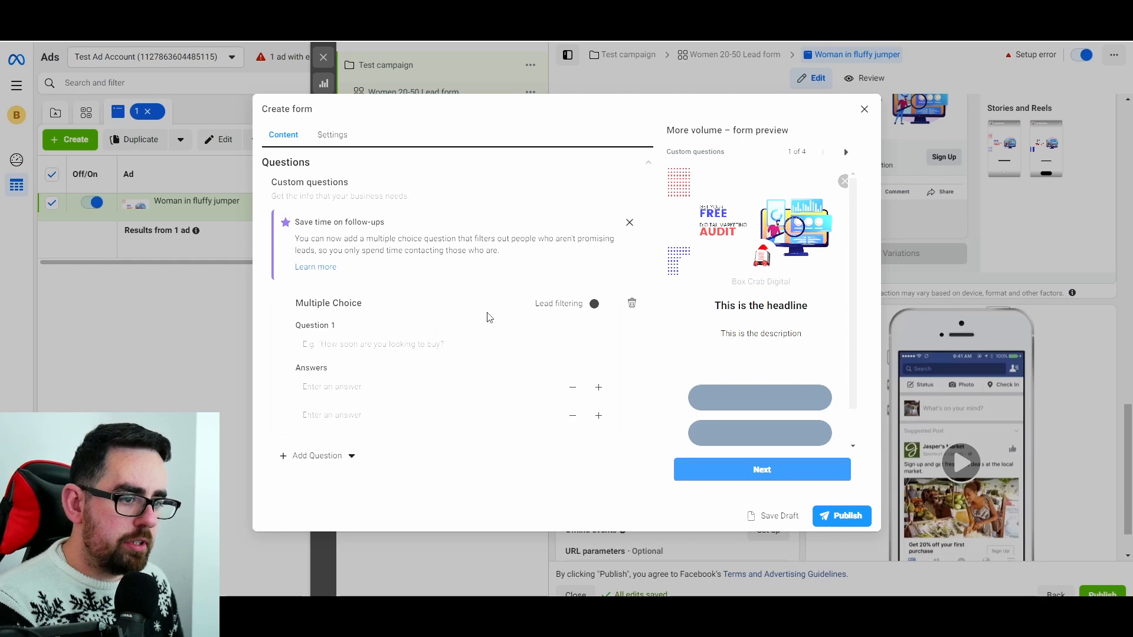
click(443, 345)
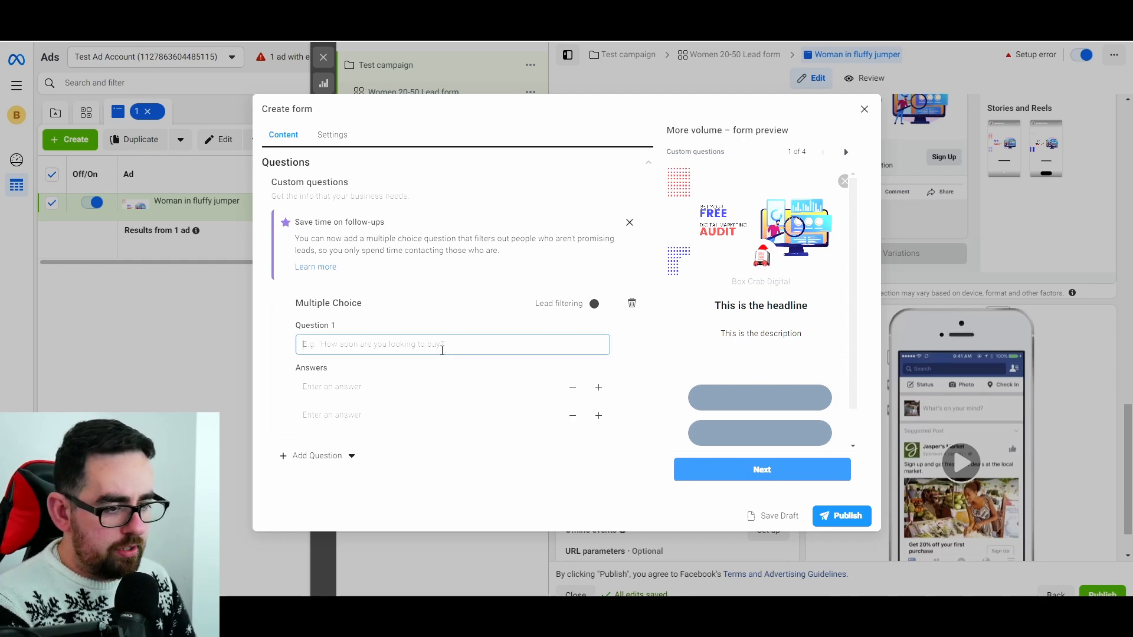
text(Are you a)
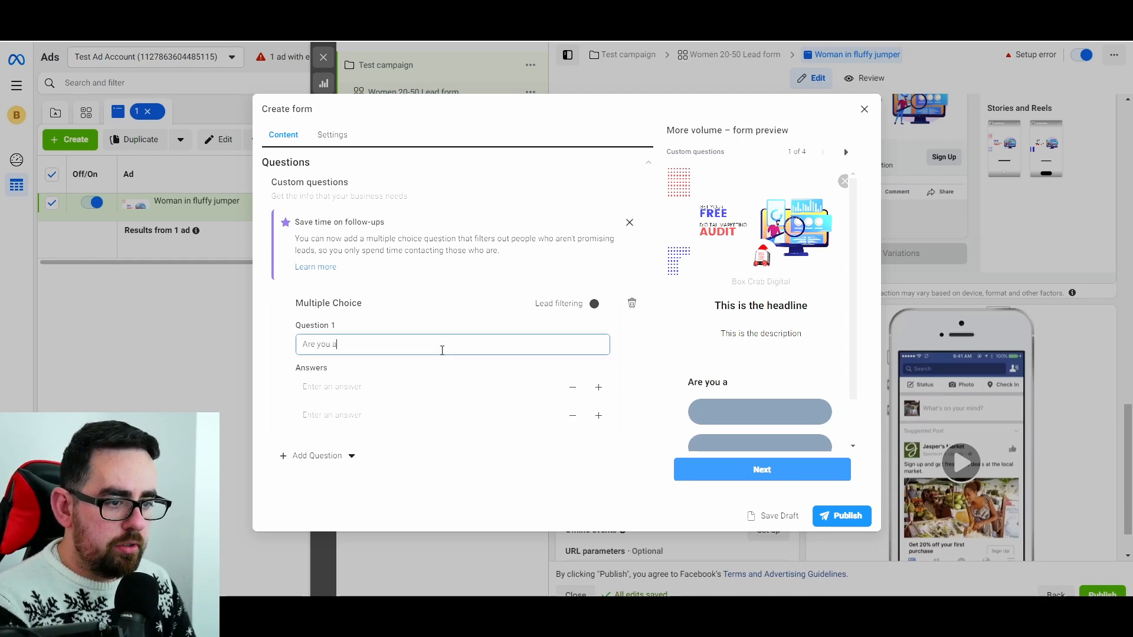
text(n active b)
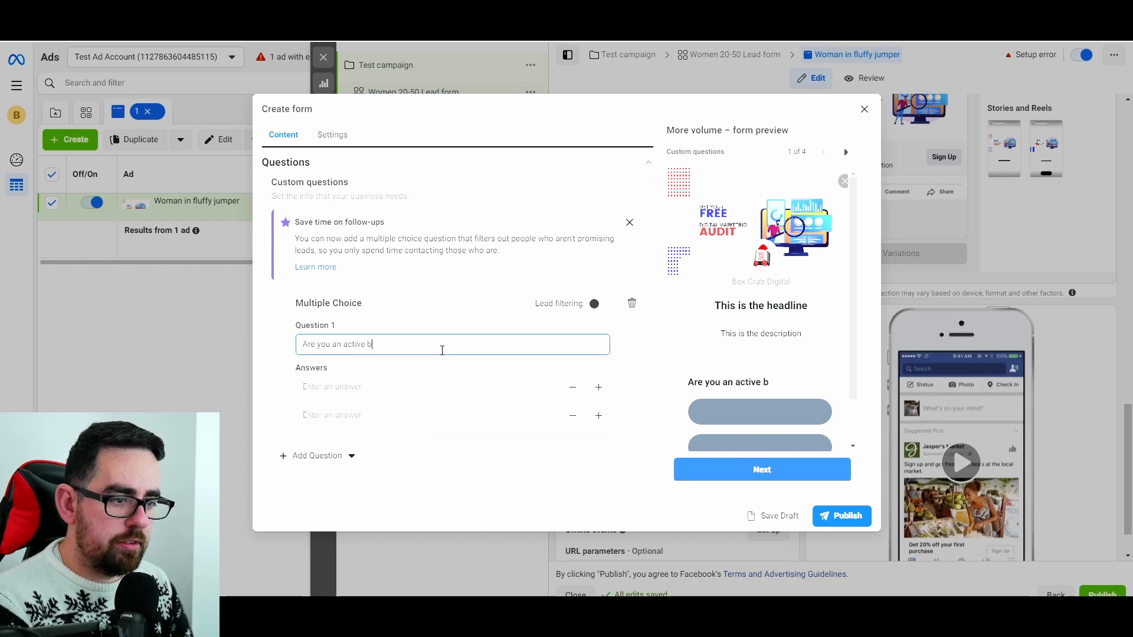
text(usiness?)
Step: Enter Yes and No as the two answers to the active business question
scroll(442, 351, down, 1)
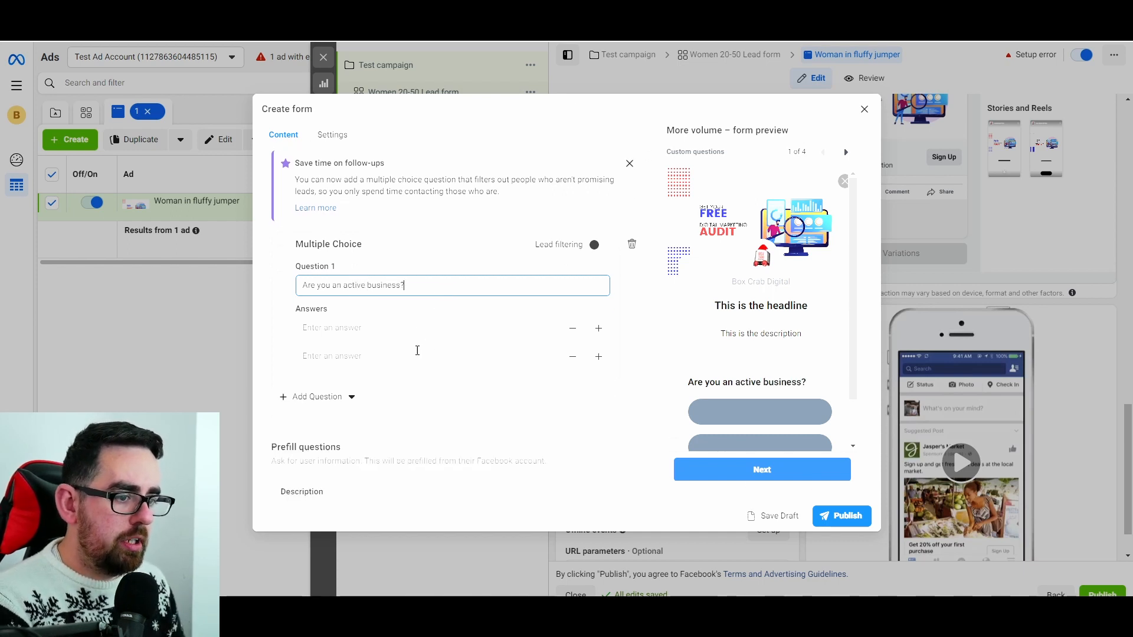
click(407, 331)
text(Yes)
key(Tab)
key(Tab)
key(Tab)
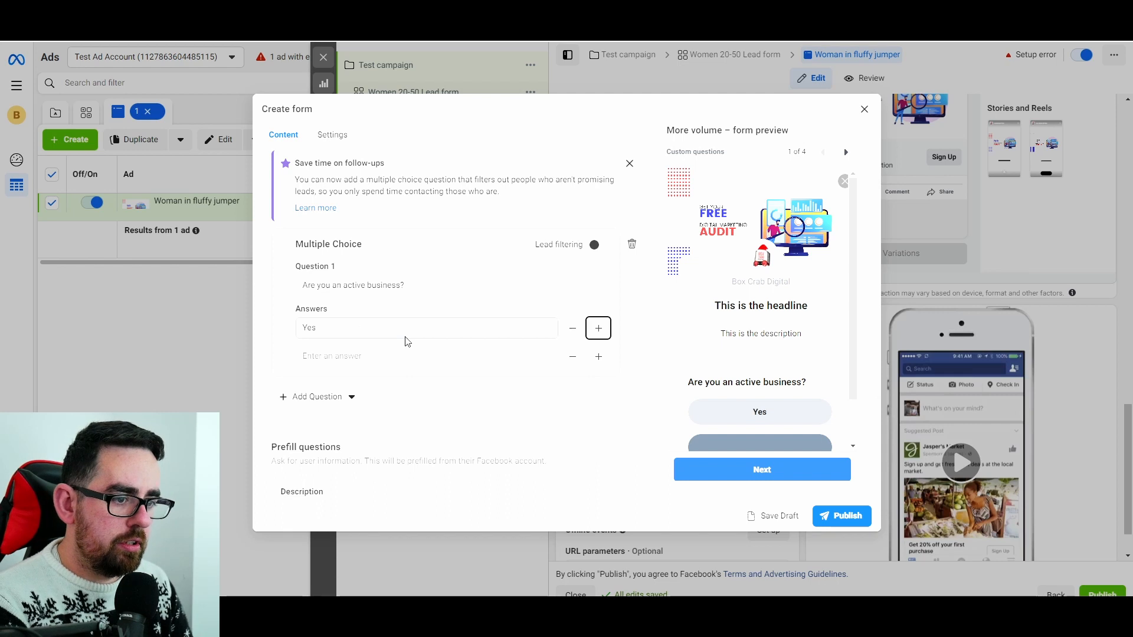
text(No)
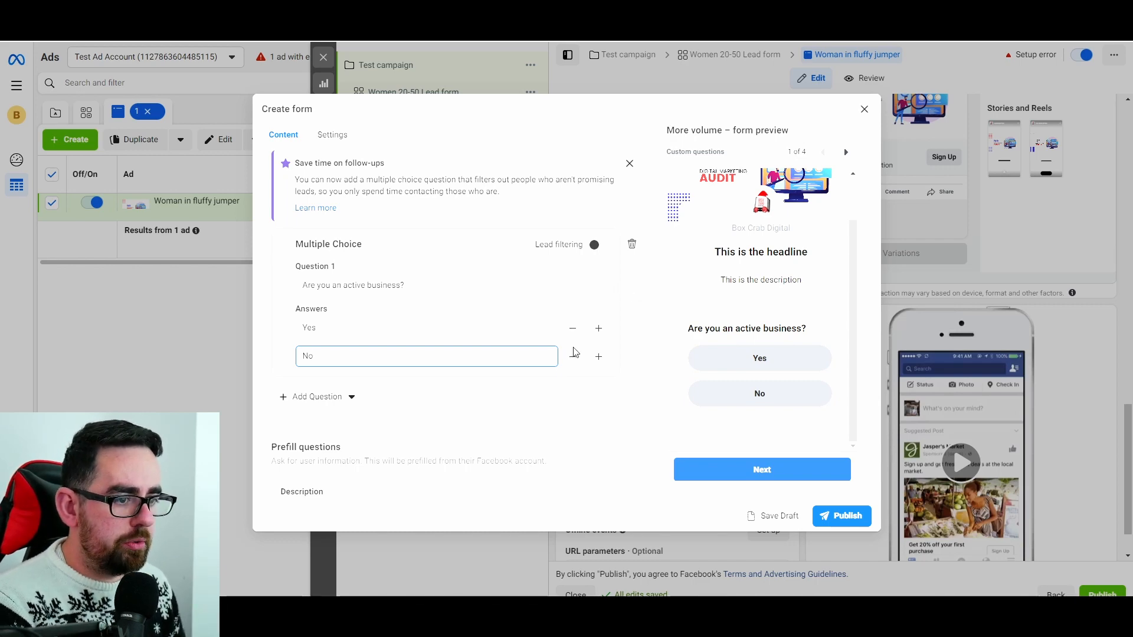
Step: Check how the custom question and the prefill information pages look in the form preview
scroll(496, 307, up, 1)
scroll(469, 270, down, 4)
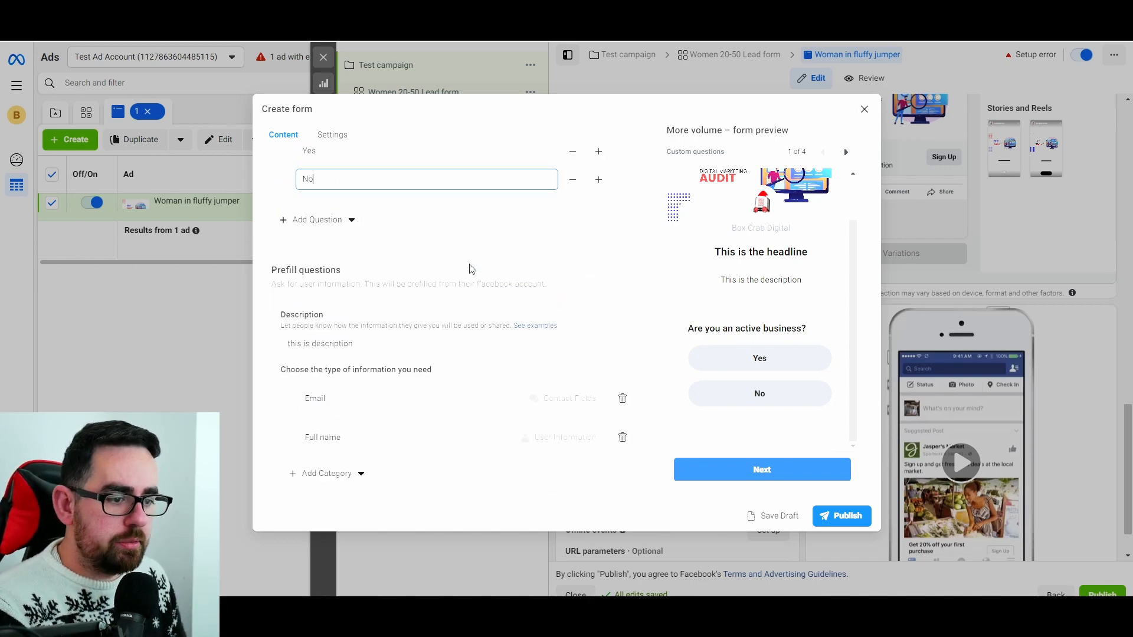
scroll(413, 278, down, 2)
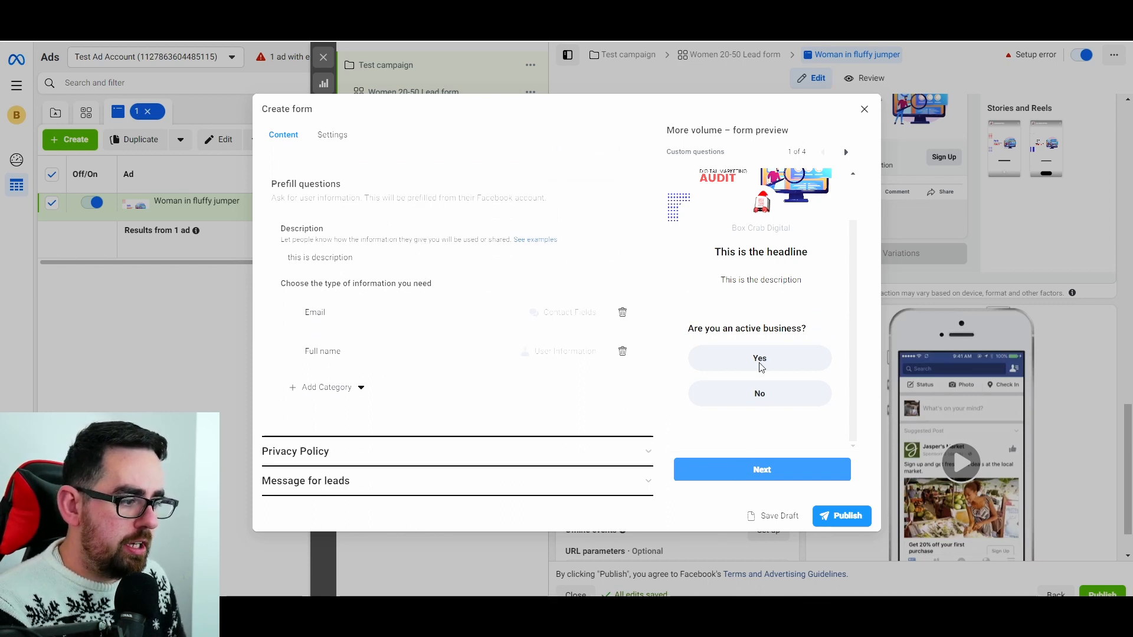
scroll(763, 305, up, 1)
scroll(763, 305, down, 1)
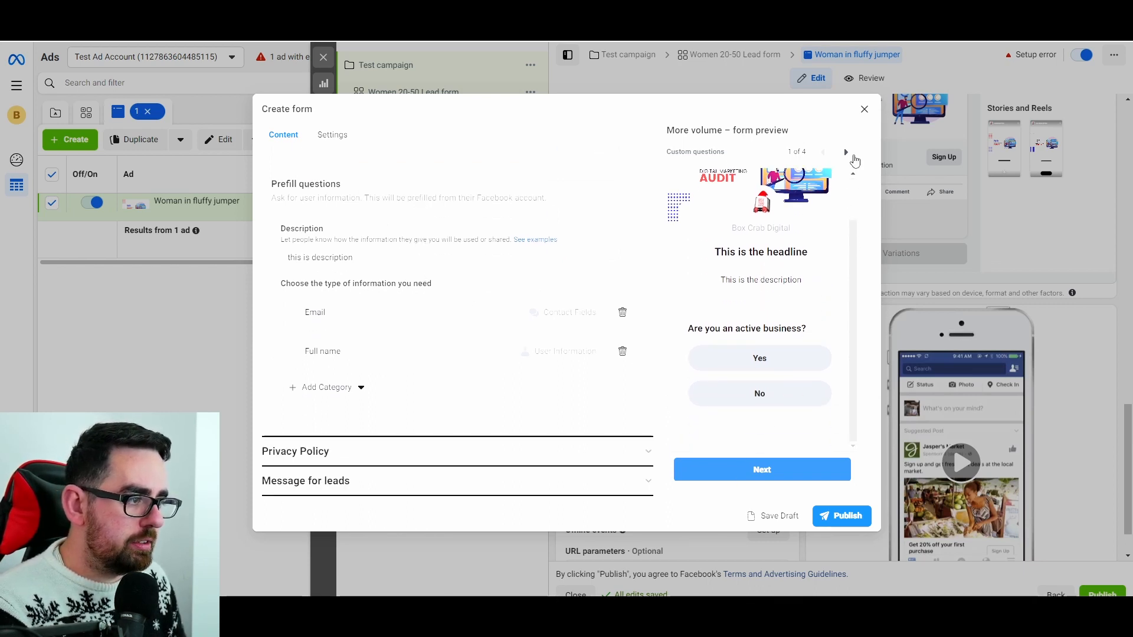
click(845, 152)
click(822, 153)
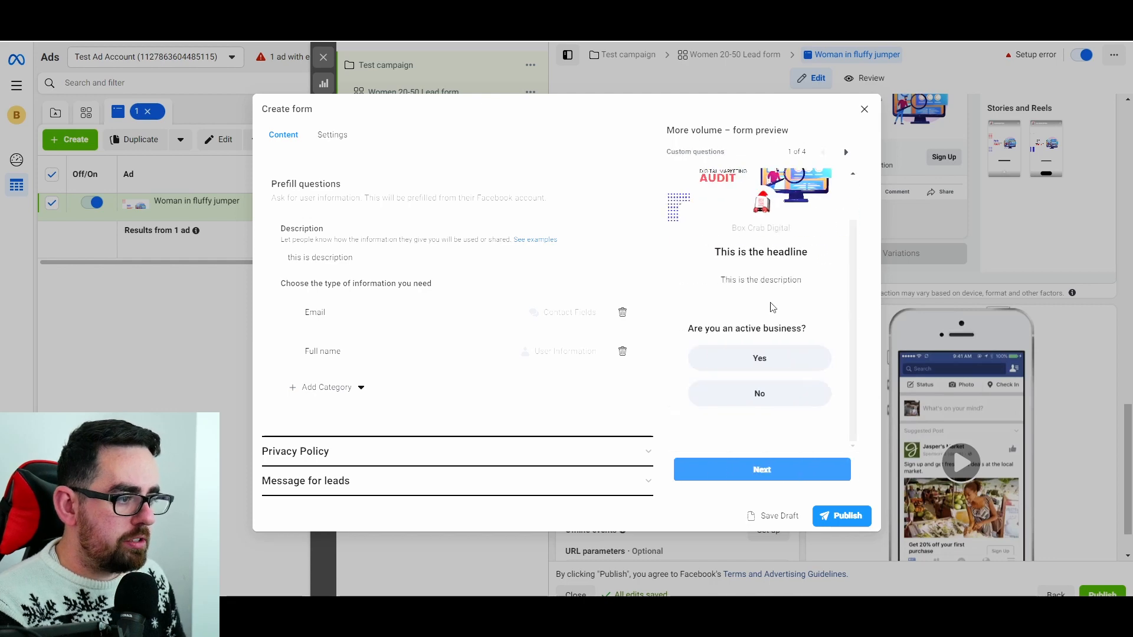
click(846, 152)
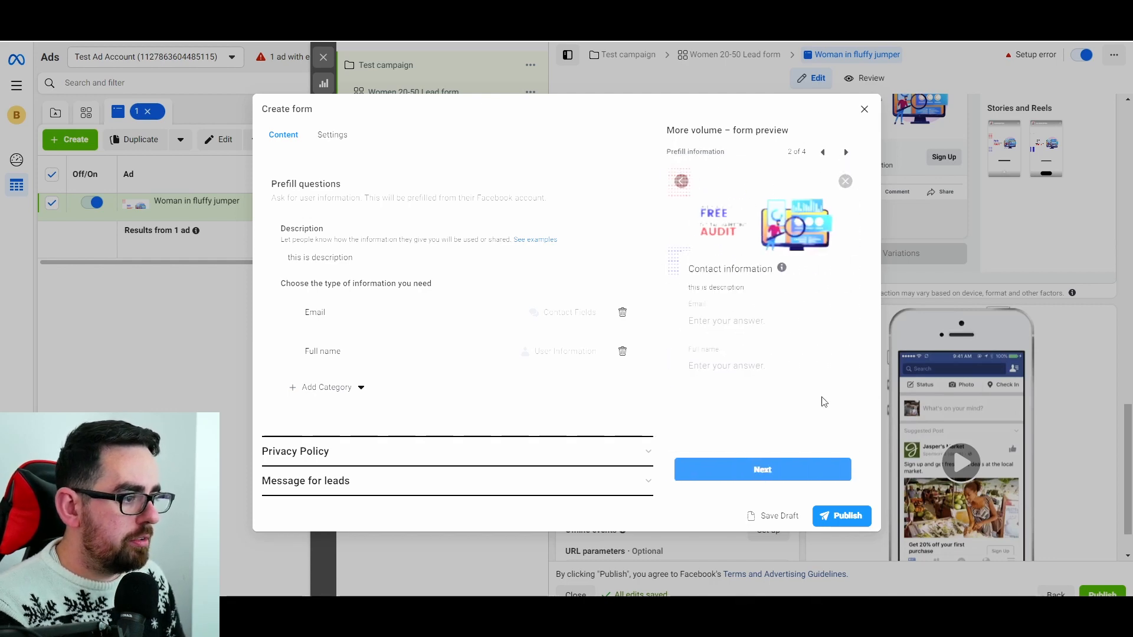
click(845, 152)
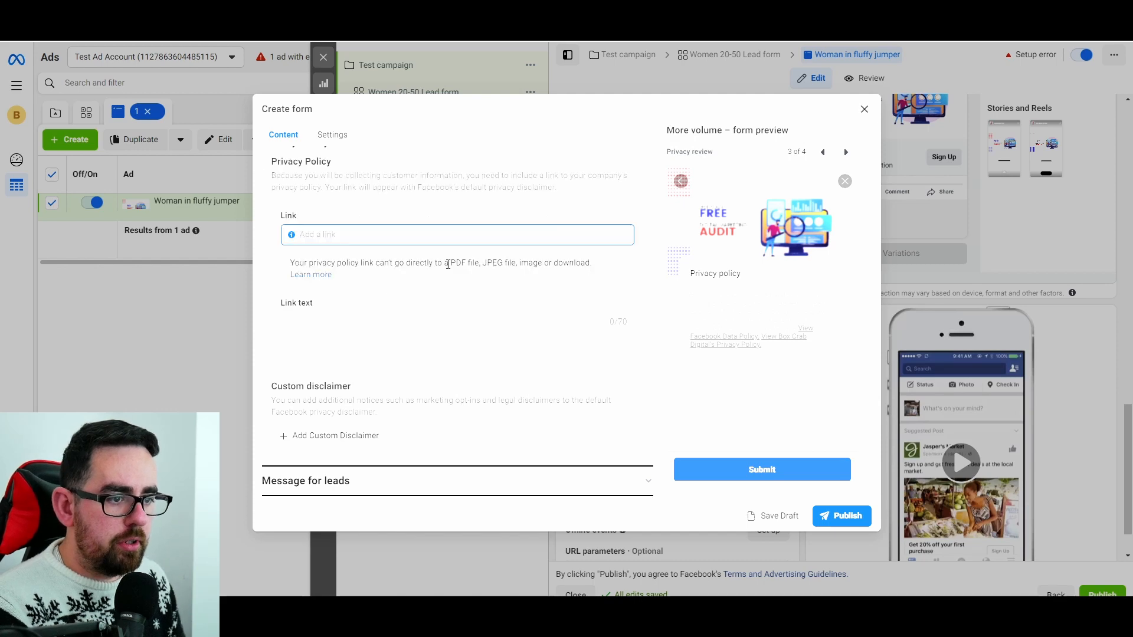
text(www.boxc)
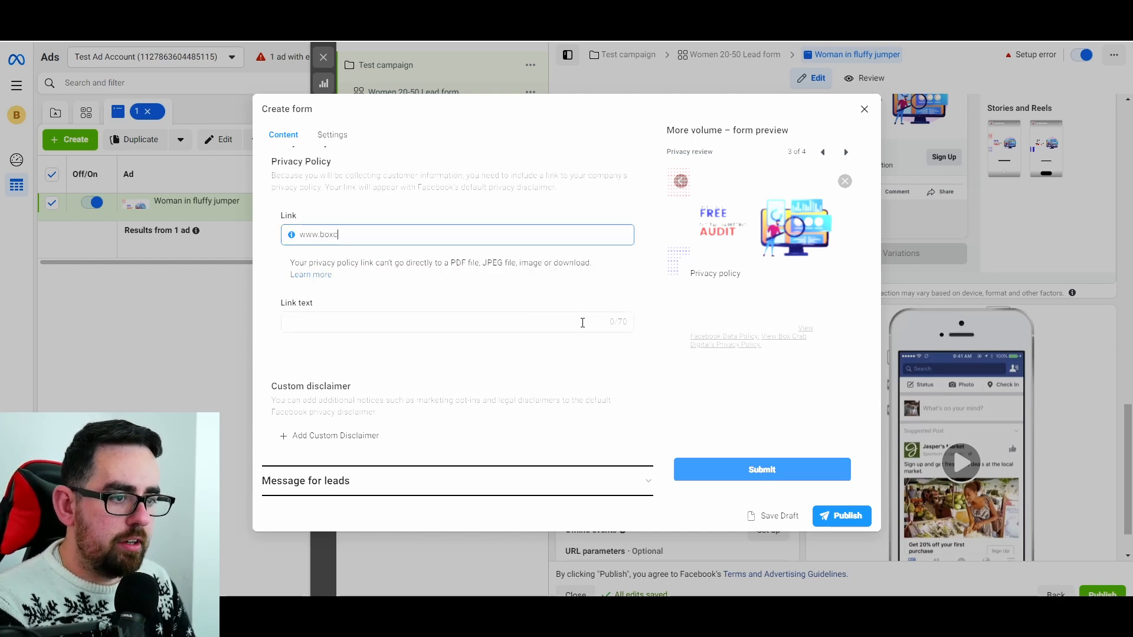
text(rab.digital/)
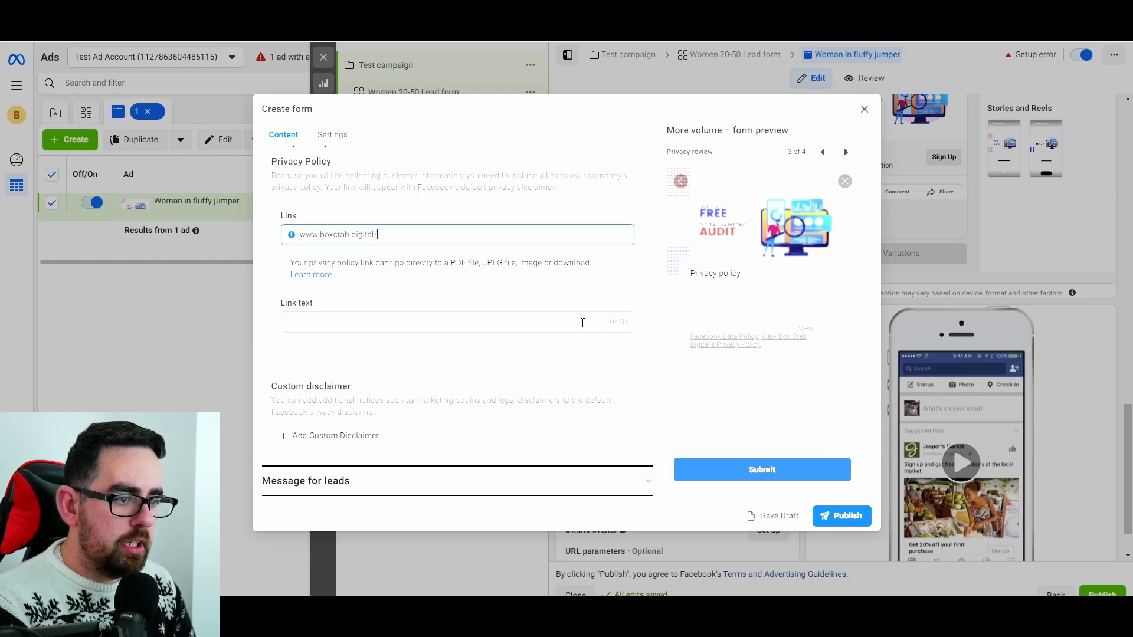
text(privacy-policy)
click(465, 323)
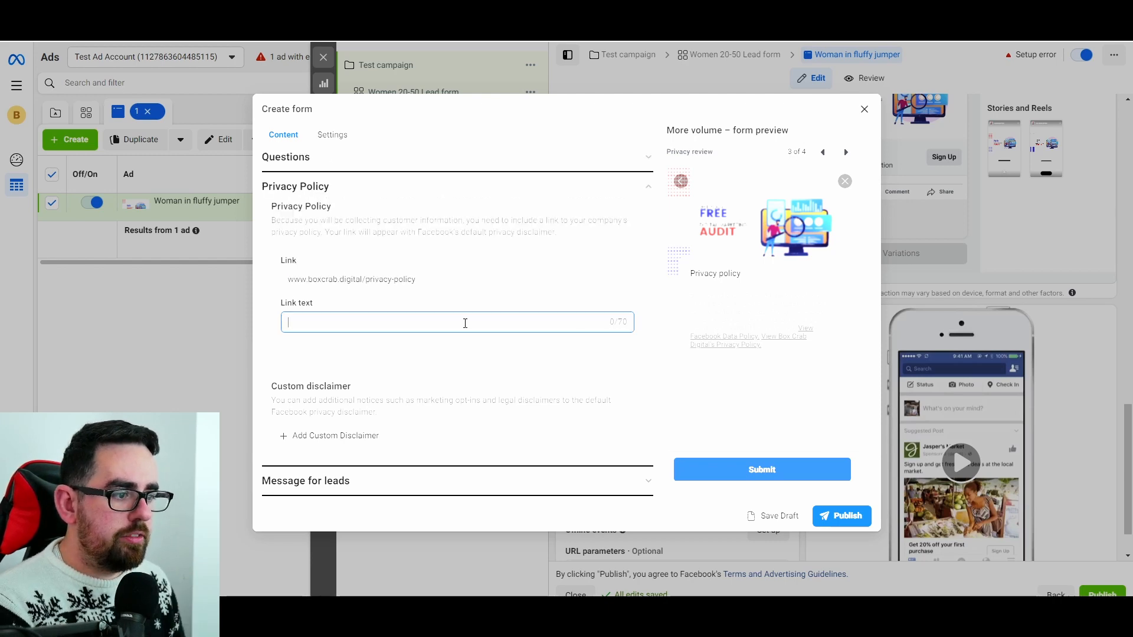
text(privacy policy)
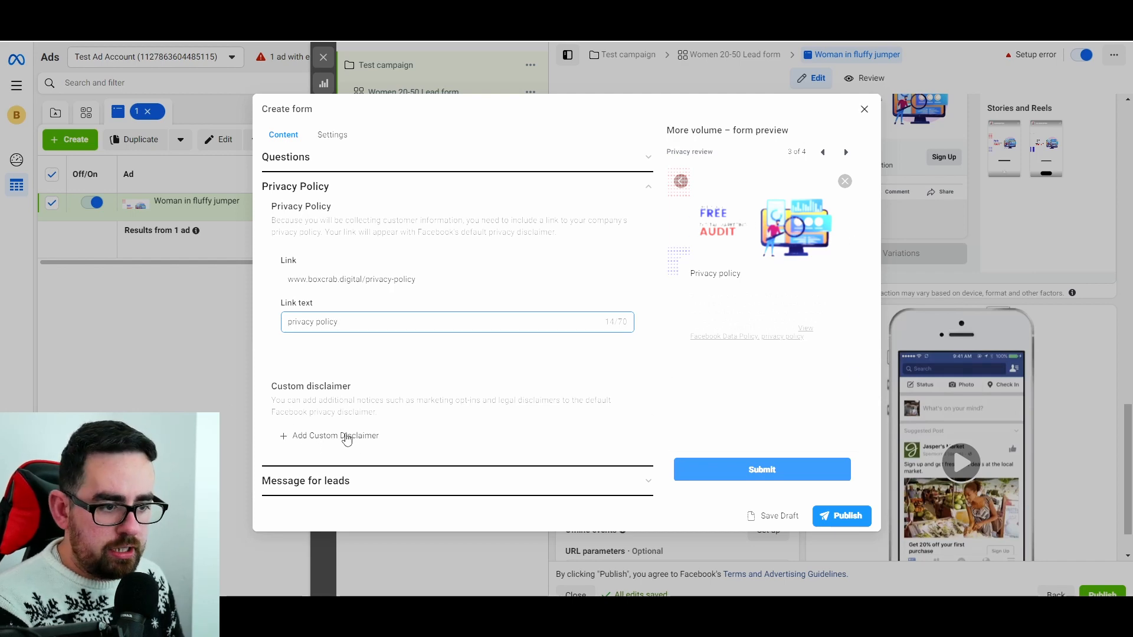
Step: Add a custom disclaimer titled "Would you like to be added to our newsletter?" with a weekly email explanation and optional consents Yes and No
click(303, 437)
scroll(401, 407, down, 2)
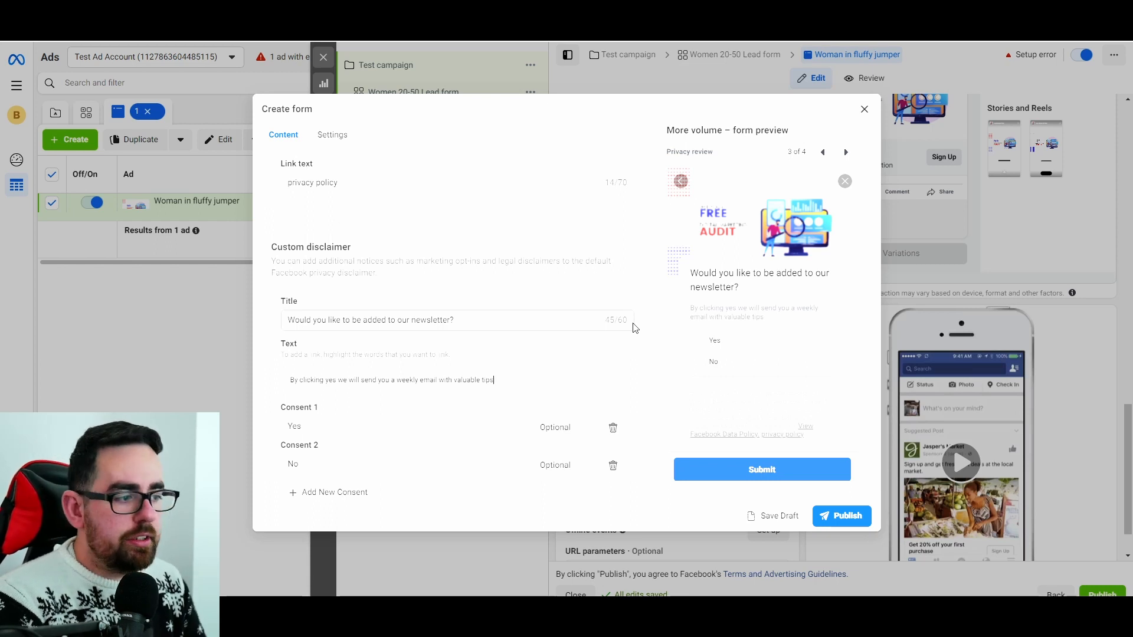
scroll(634, 328, down, 5)
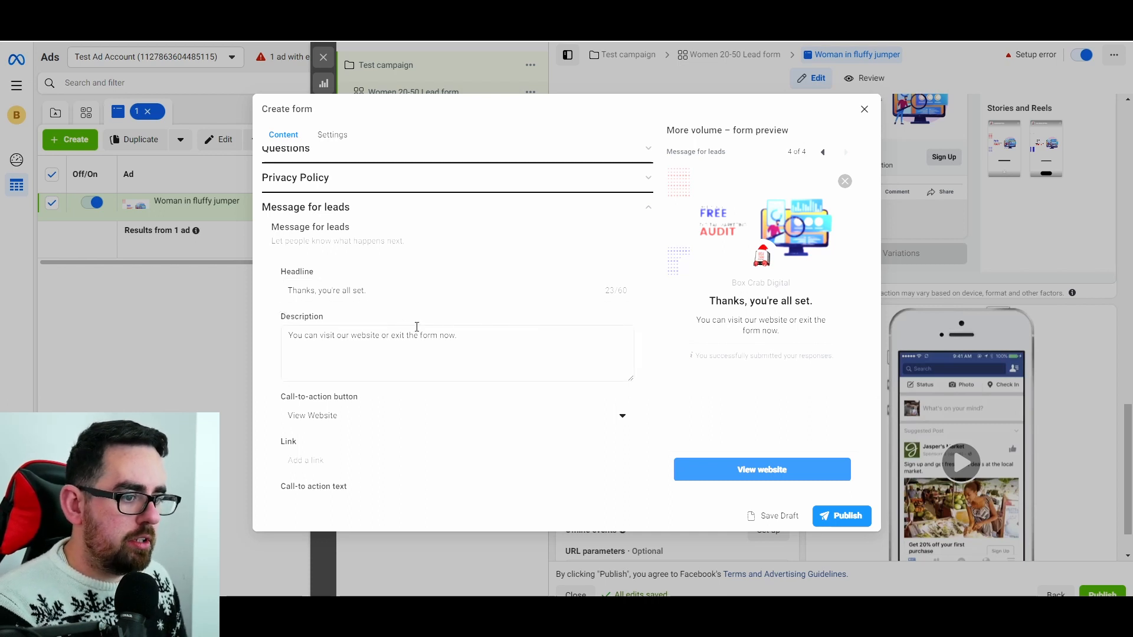
scroll(479, 343, down, 1)
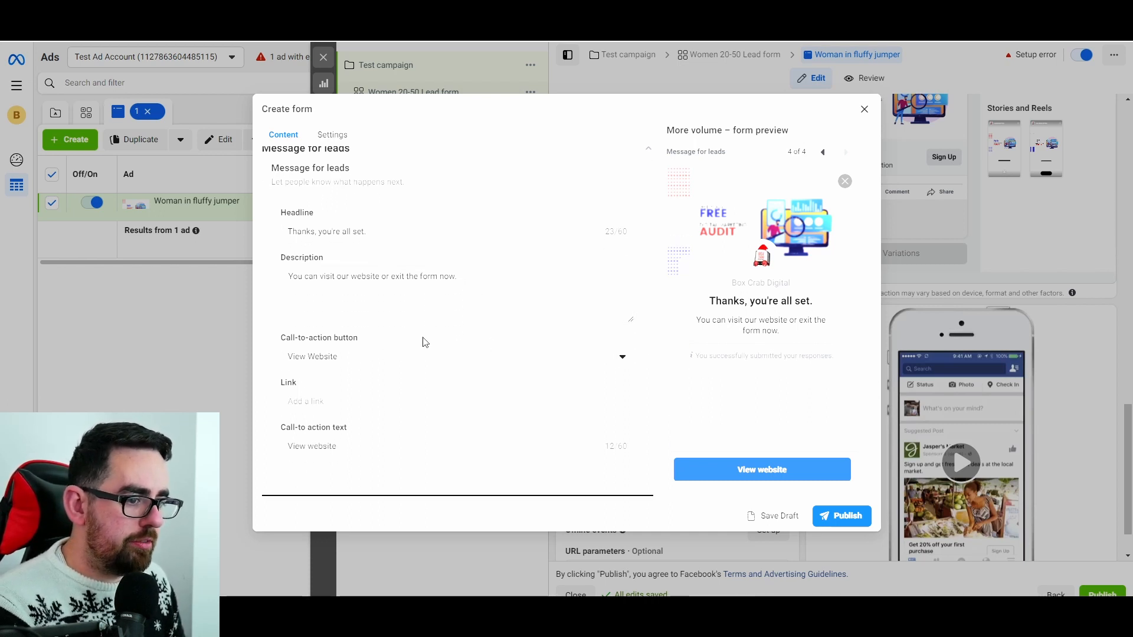
click(342, 400)
click(378, 358)
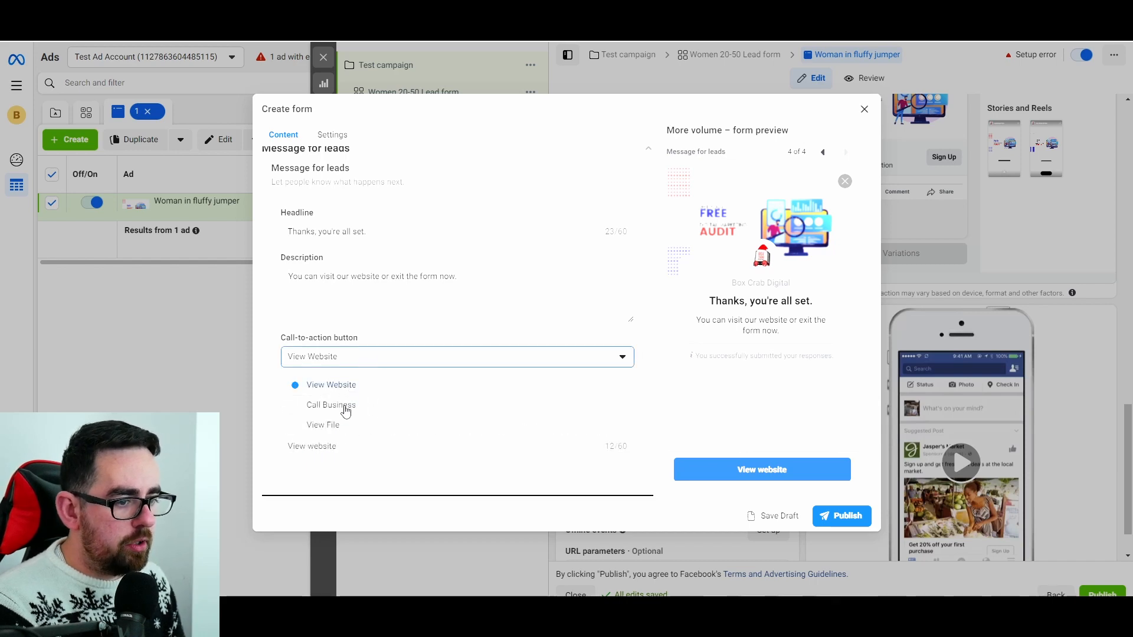
click(333, 387)
click(364, 404)
text(www.b)
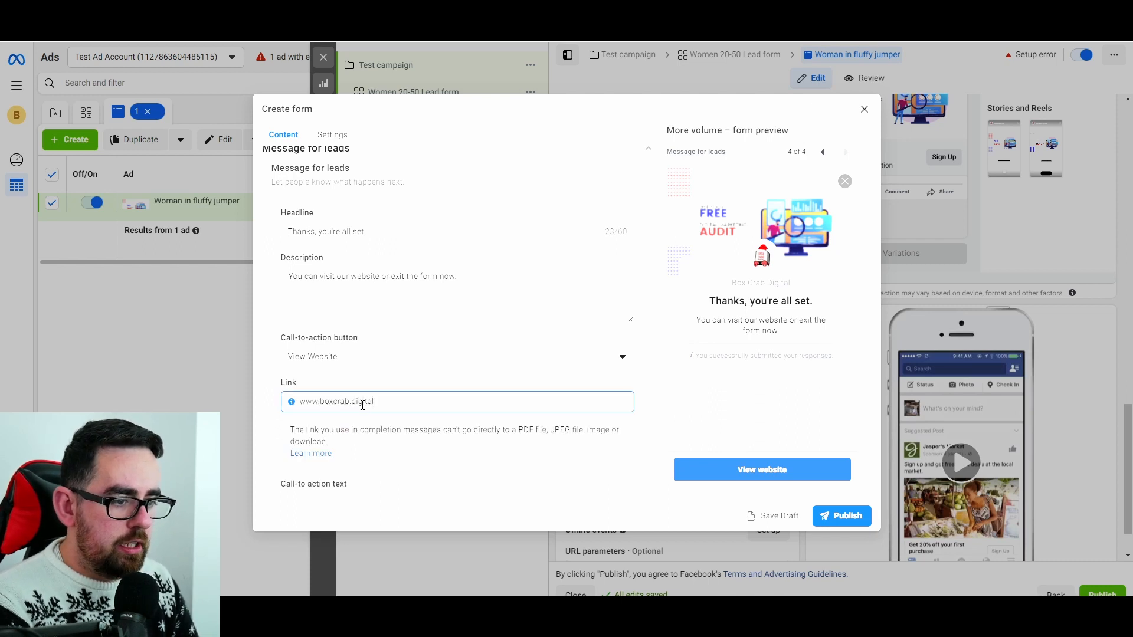
text(oxcrab.digital)
scroll(428, 501, down, 1)
click(386, 446)
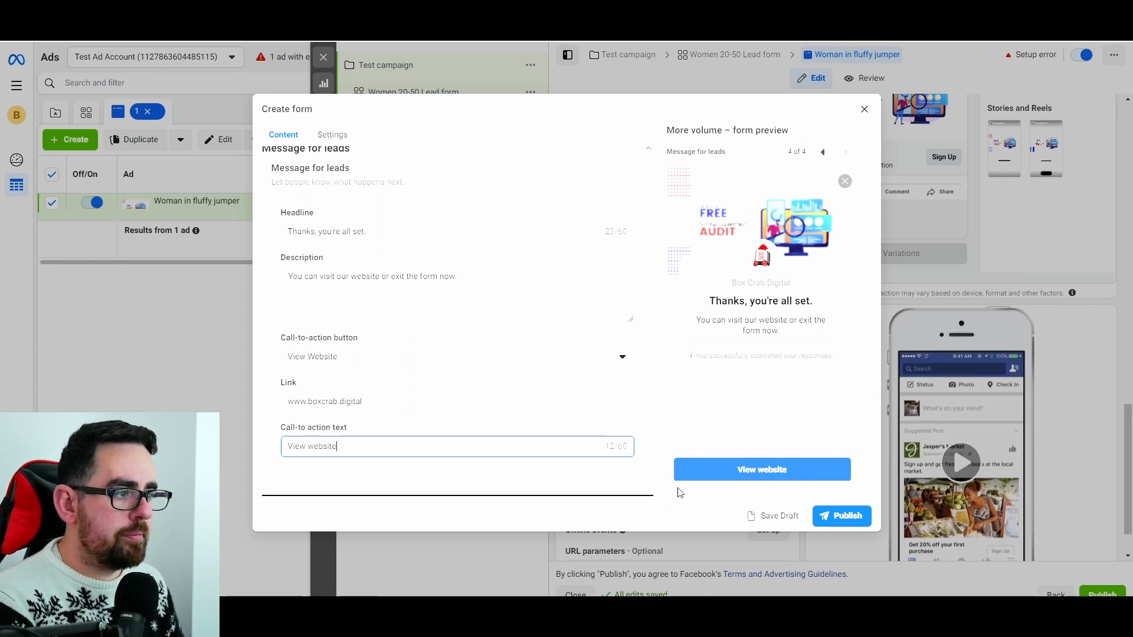
click(836, 500)
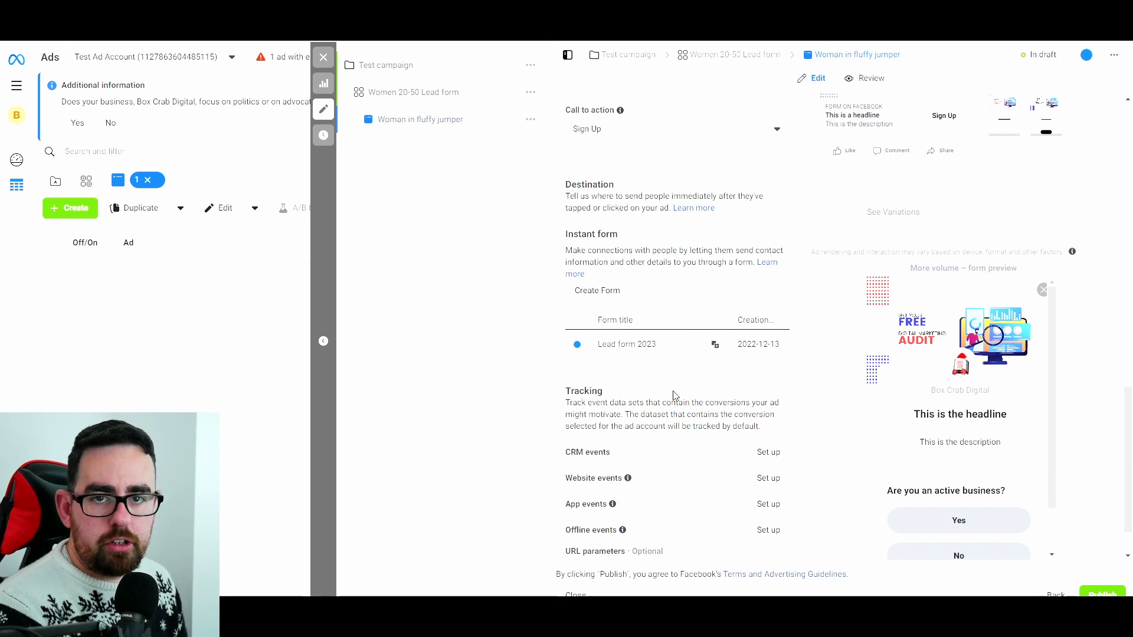
Step: Review the available actions for the ad Woman in fluffy jumper and the ad set Women 20-50 Lead form
scroll(776, 403, up, 5)
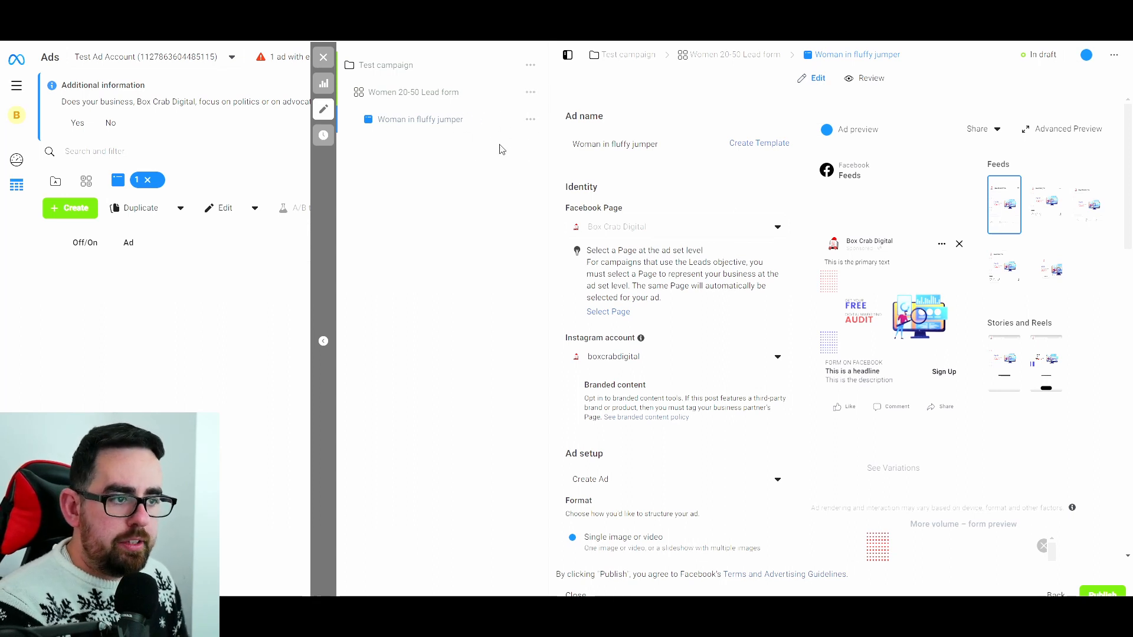
click(531, 121)
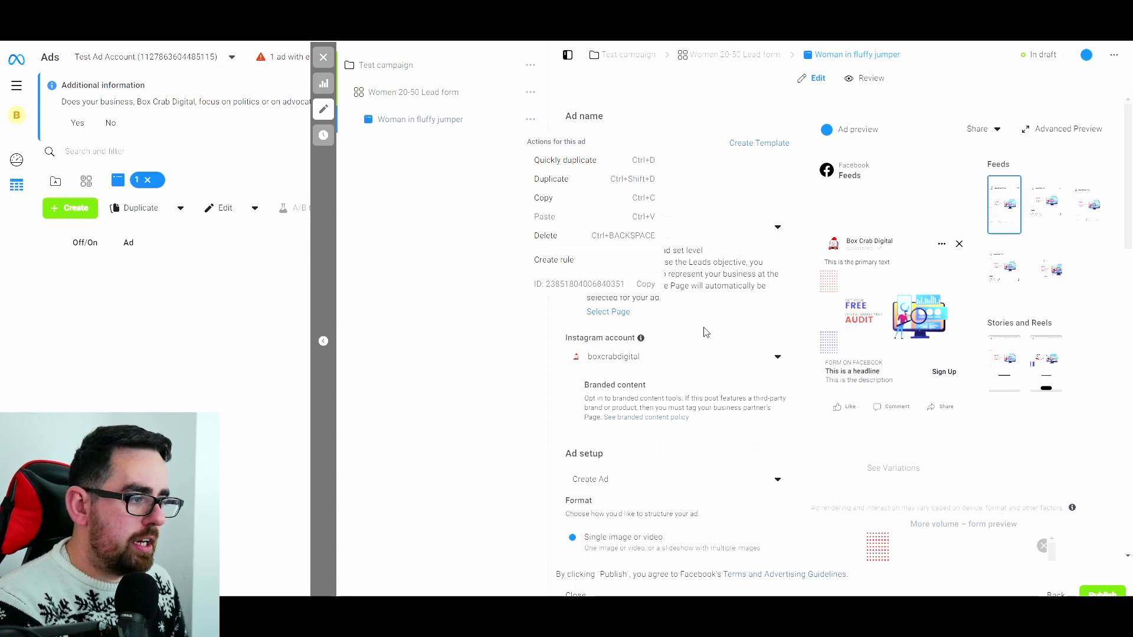
click(535, 95)
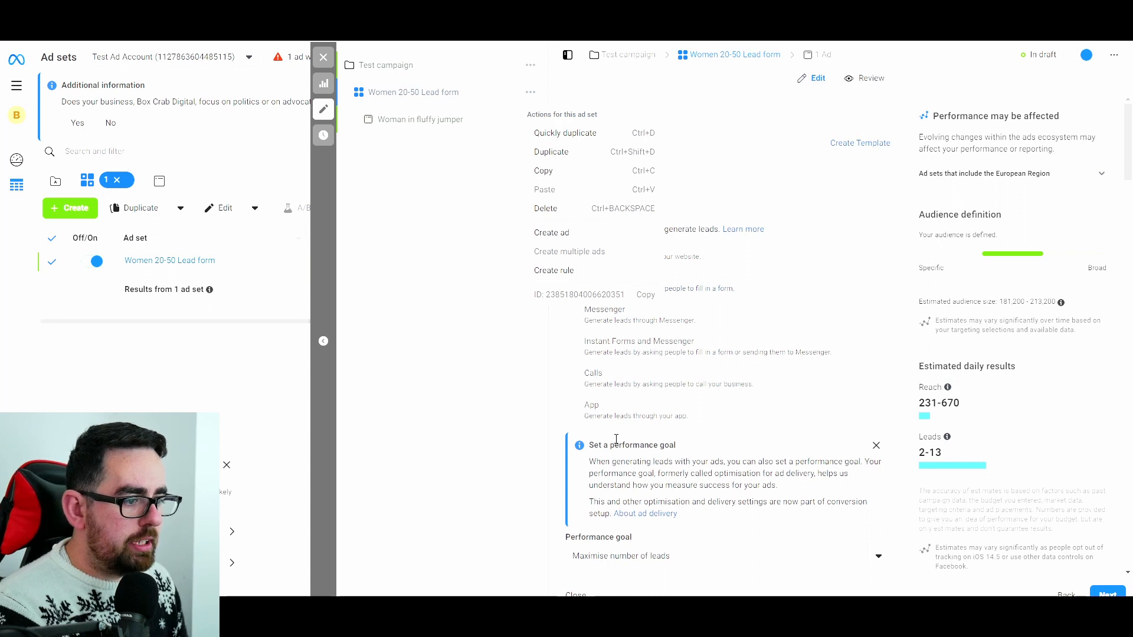
Step: Switch the ad set's conversion location to Messenger and review the message template options in the ad Woman in fluffy jumper
click(495, 373)
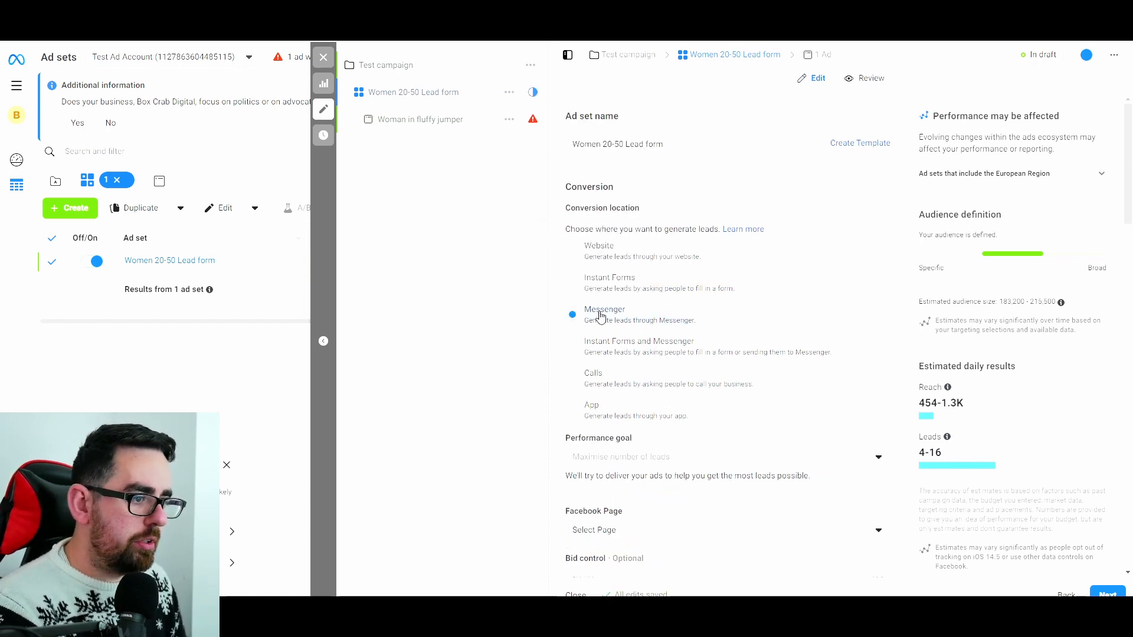
click(442, 120)
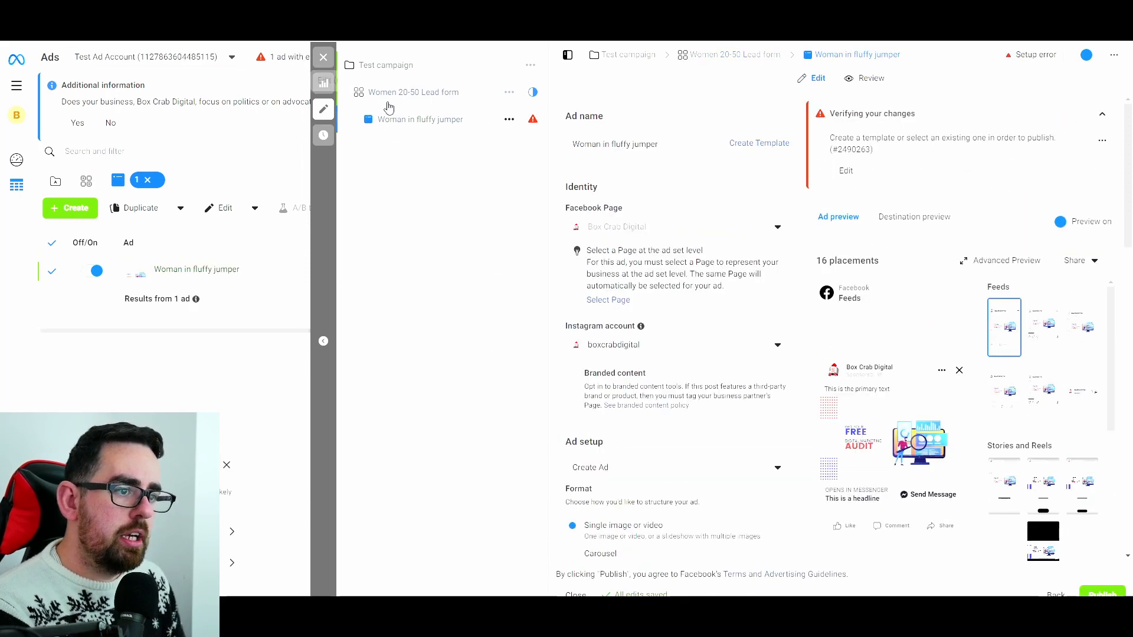
scroll(561, 245, down, 15)
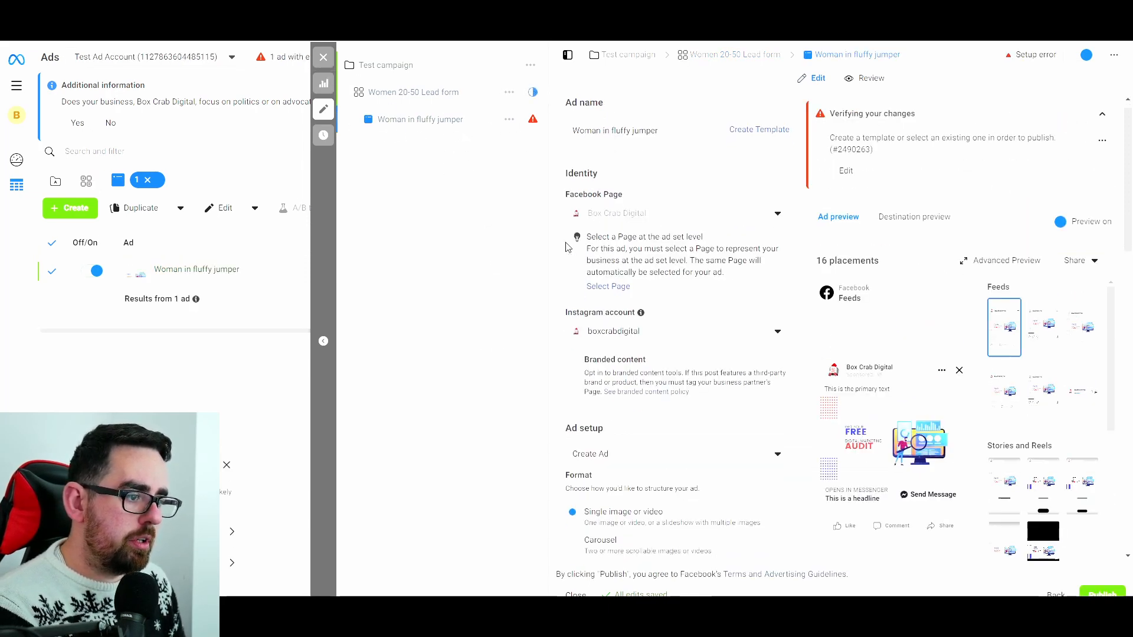
scroll(562, 245, down, 1)
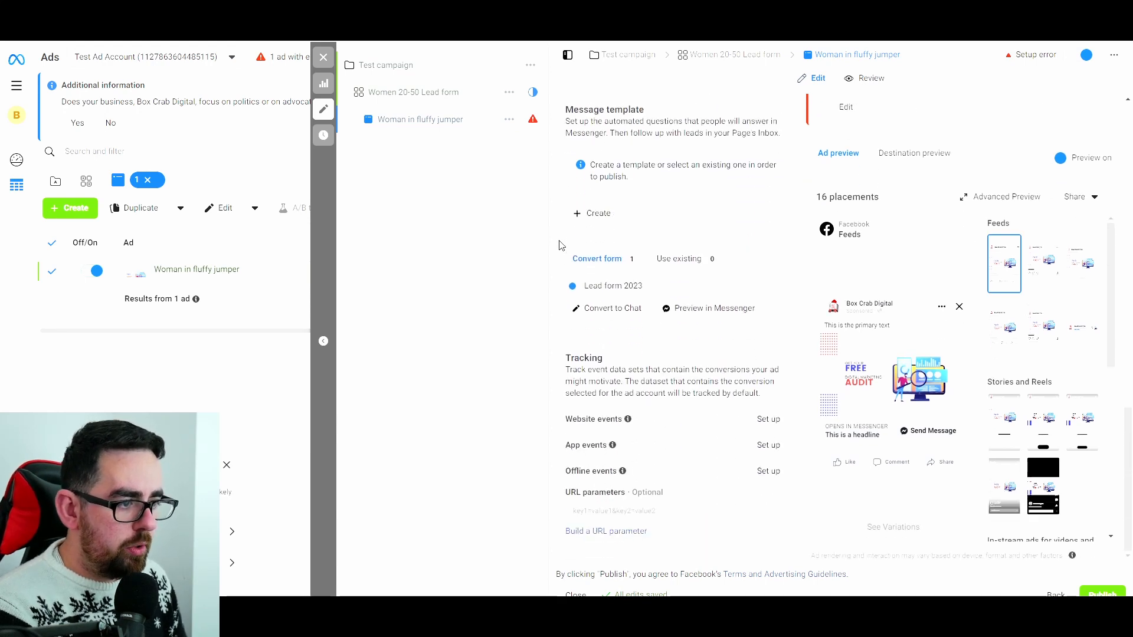
scroll(558, 262, up, 1)
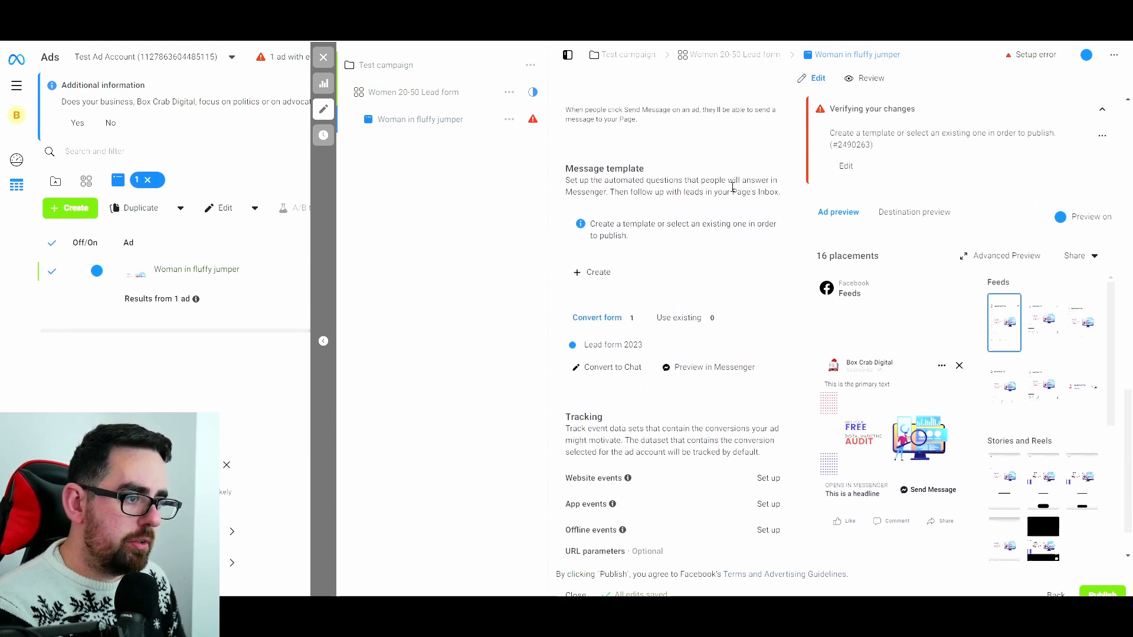
Step: Start a new Messenger template for the ad and review its welcome message, questions, Not Now answer routing, completion message and disqualification message
click(592, 274)
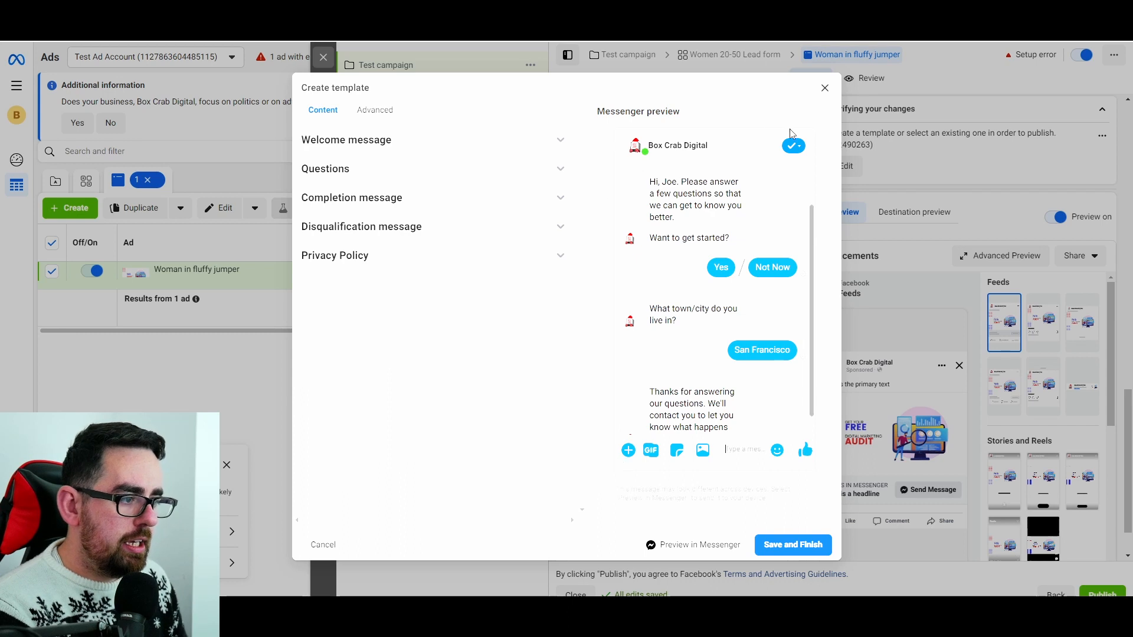
click(415, 145)
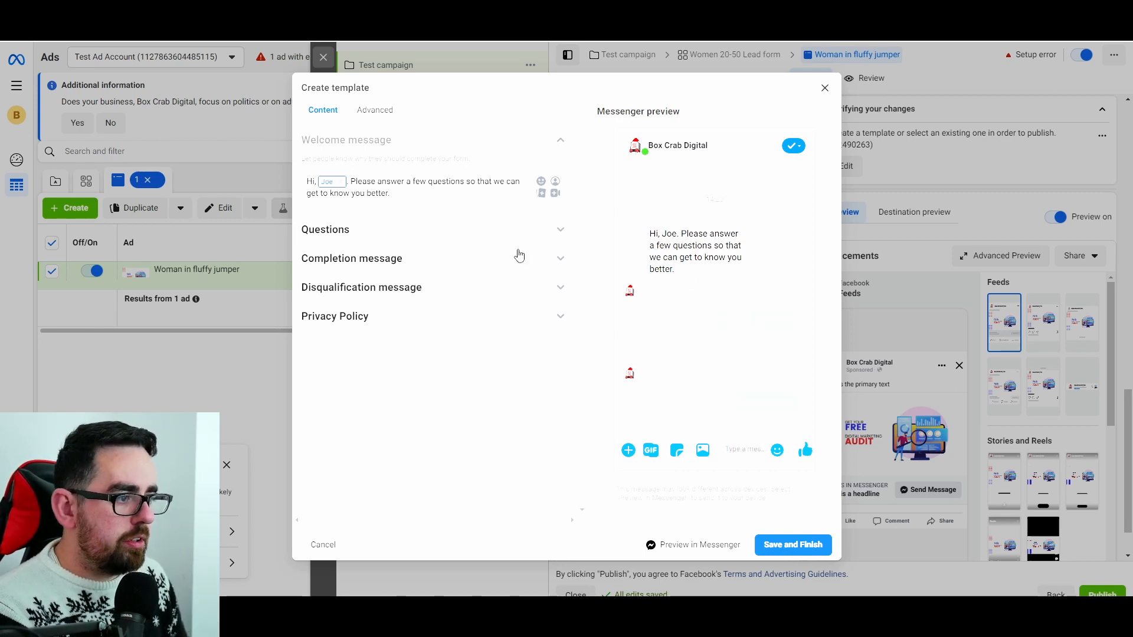
click(417, 232)
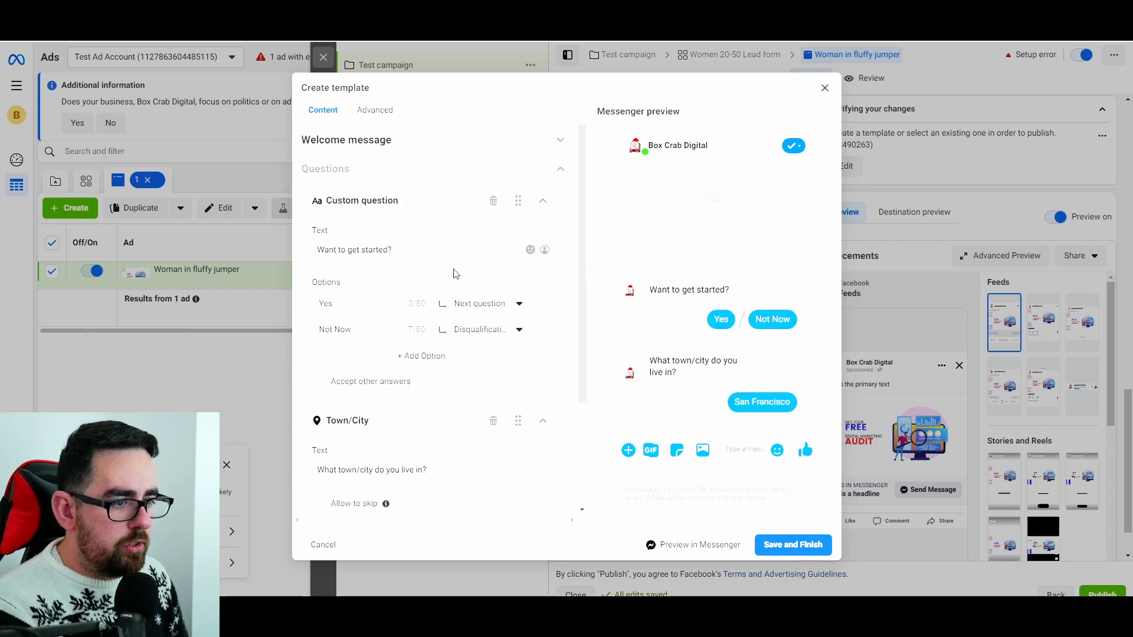
scroll(451, 269, down, 1)
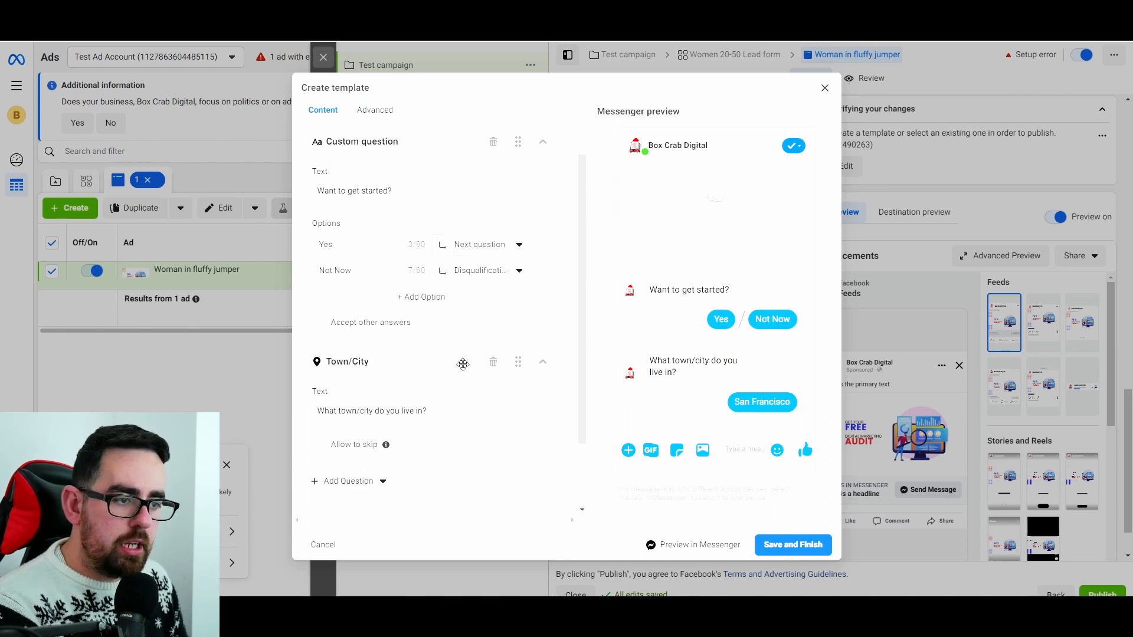
scroll(413, 405, up, 1)
click(480, 329)
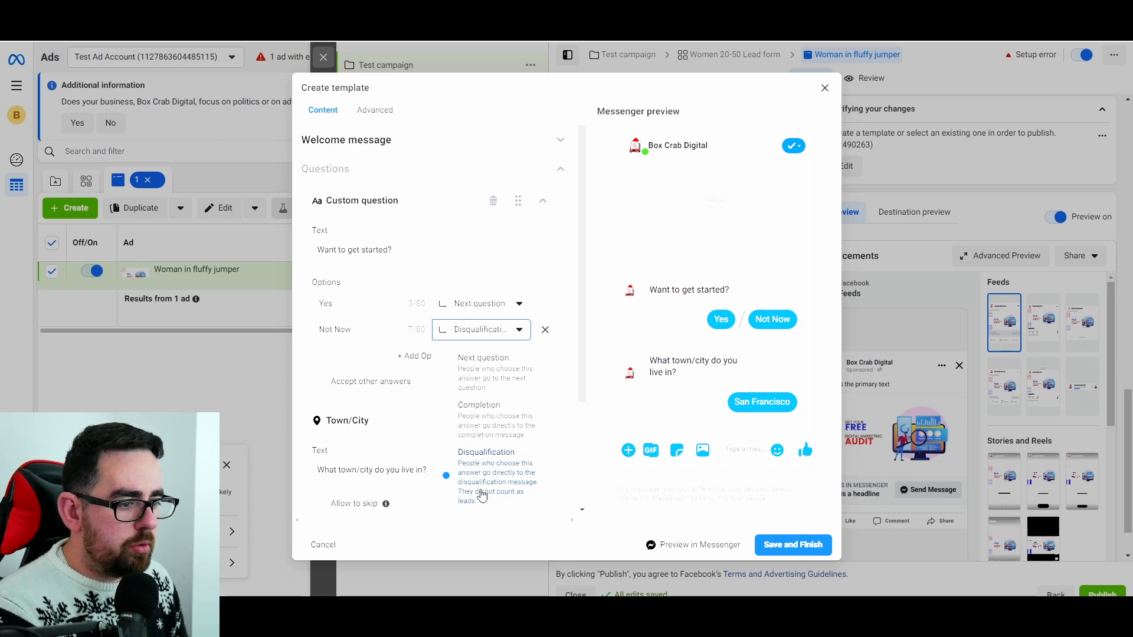
click(484, 281)
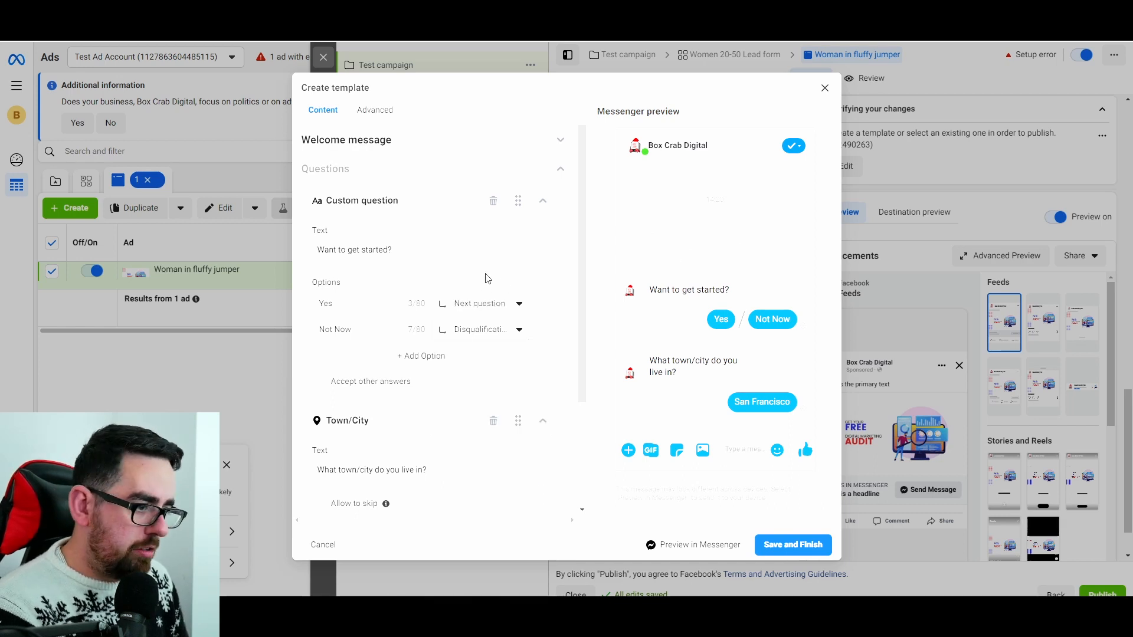
scroll(484, 275, down, 2)
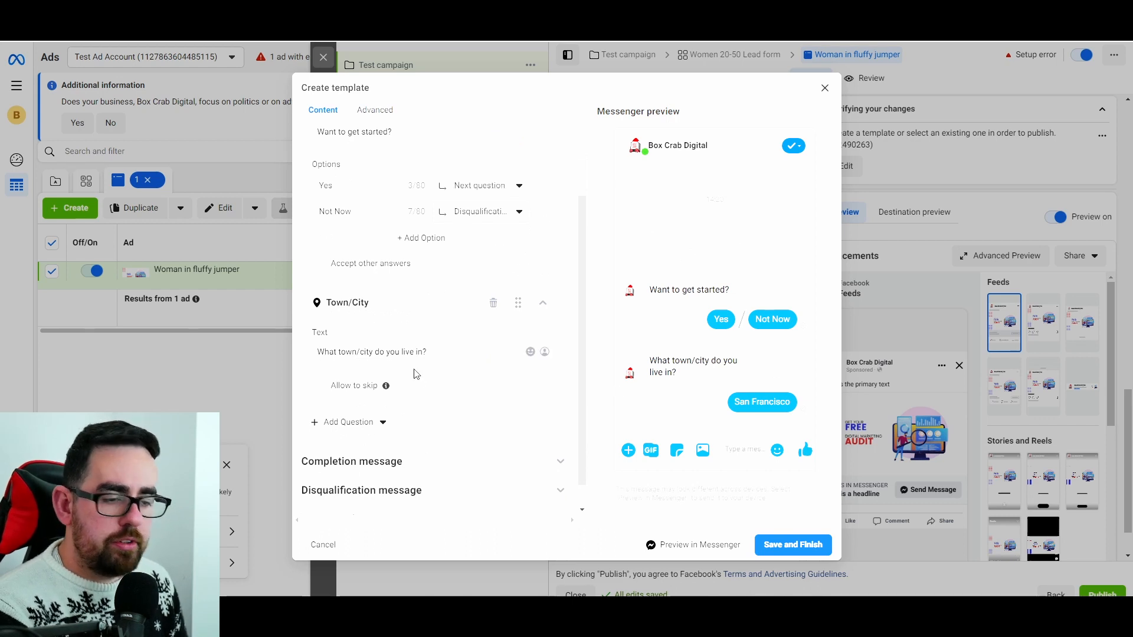
click(431, 466)
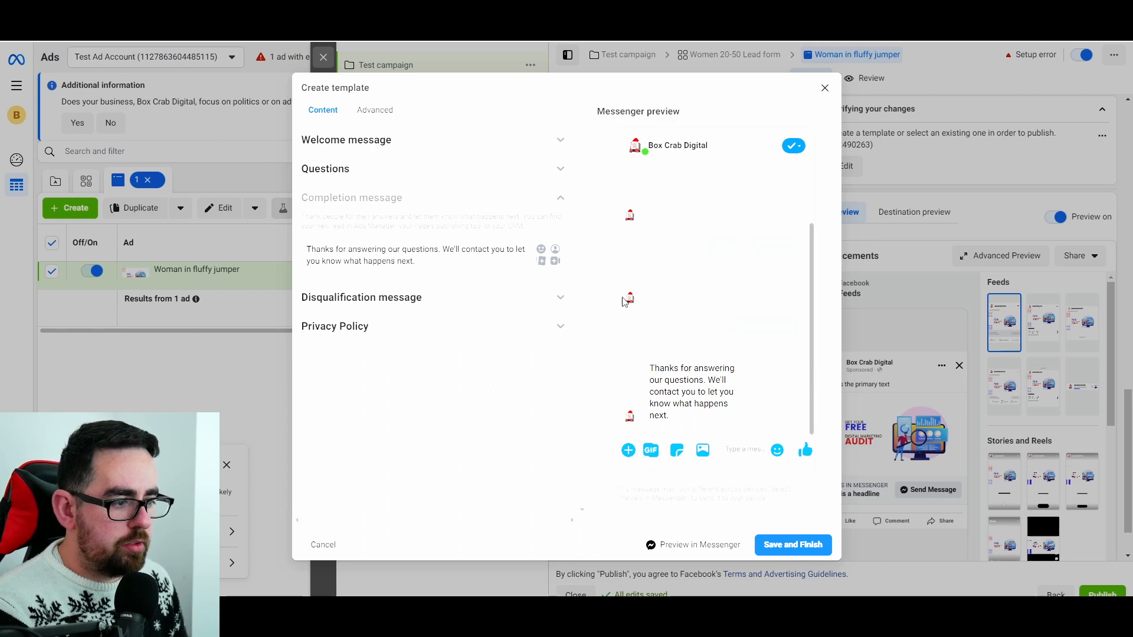
click(415, 306)
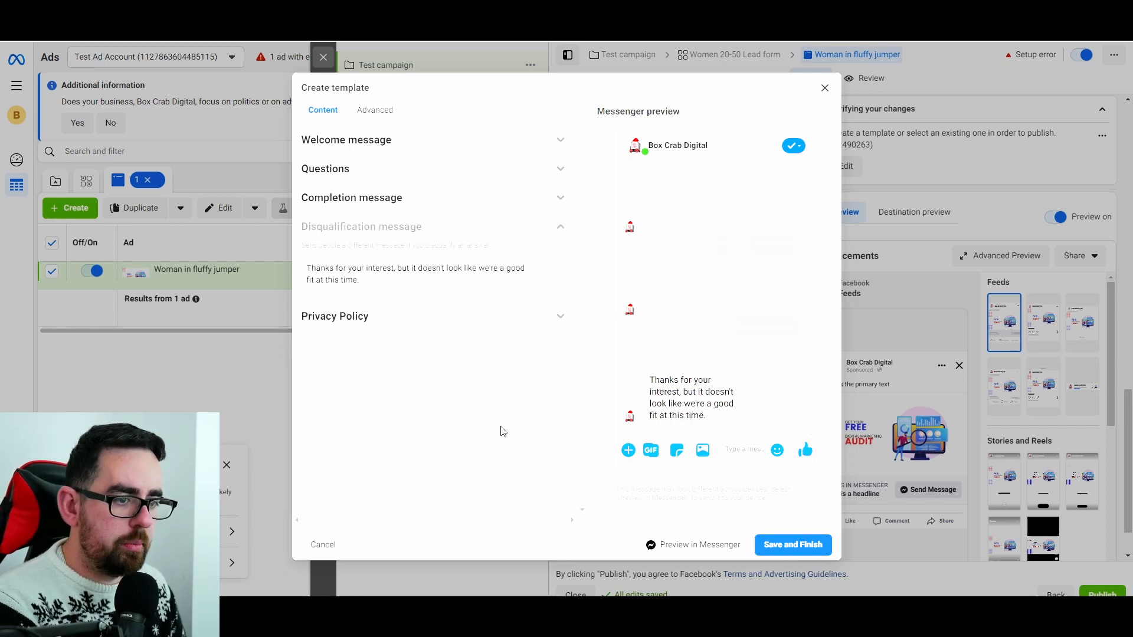
click(417, 317)
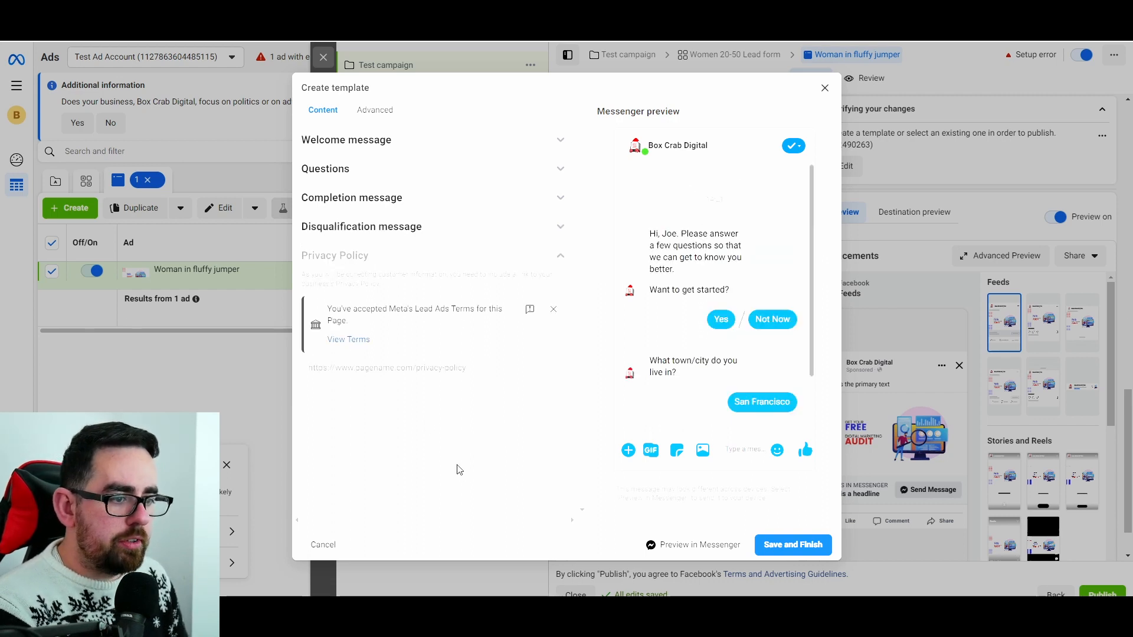
click(790, 544)
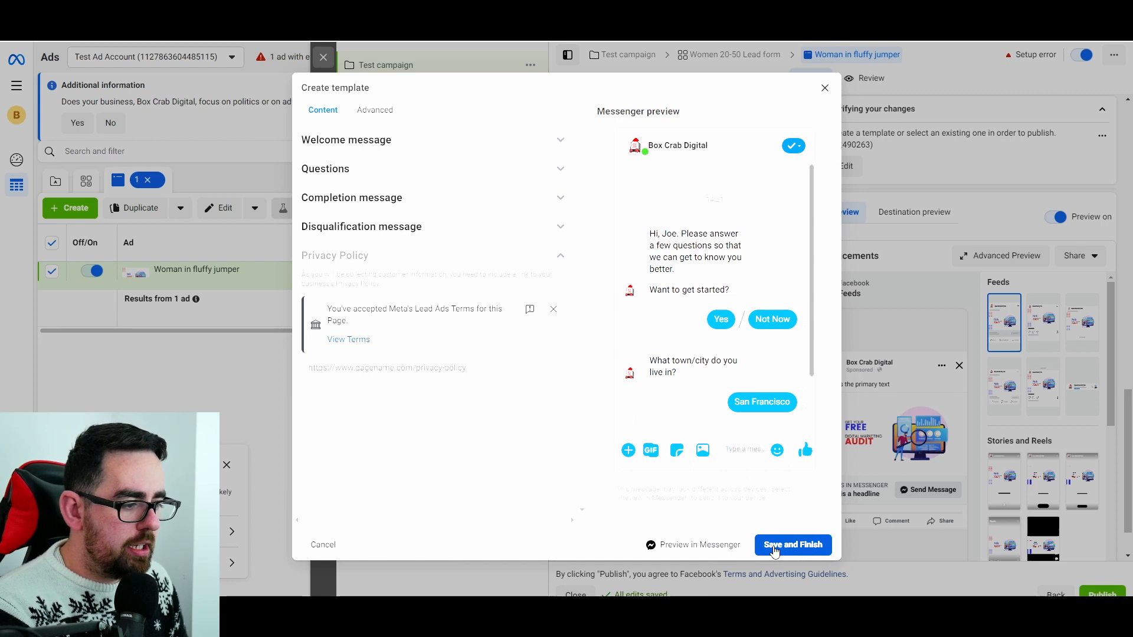
click(463, 372)
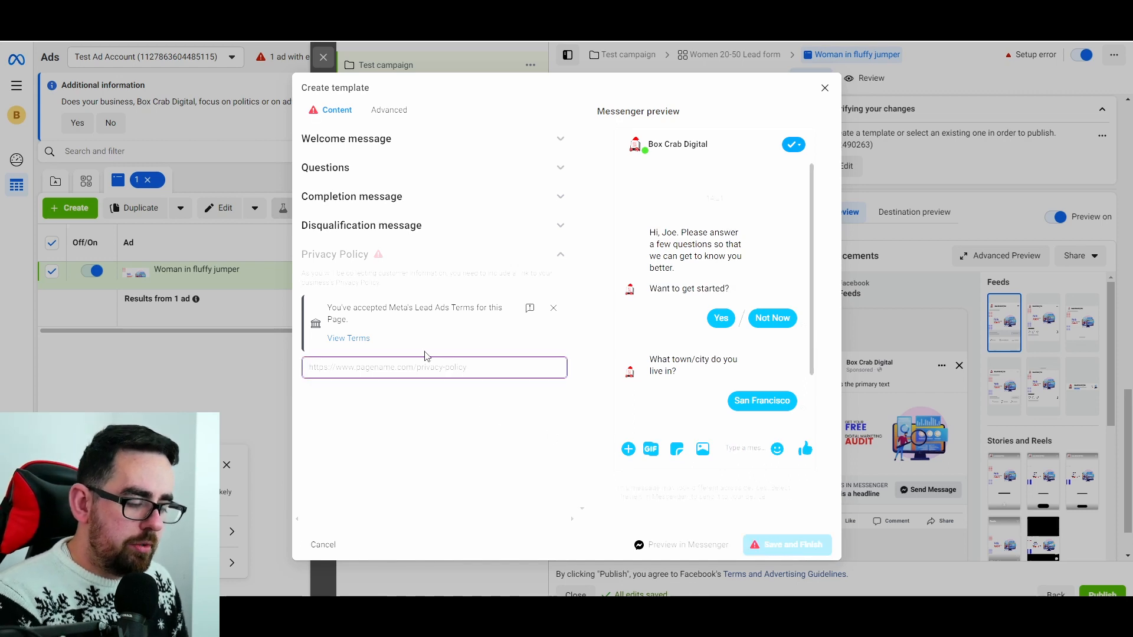
text(www.boxcrab)
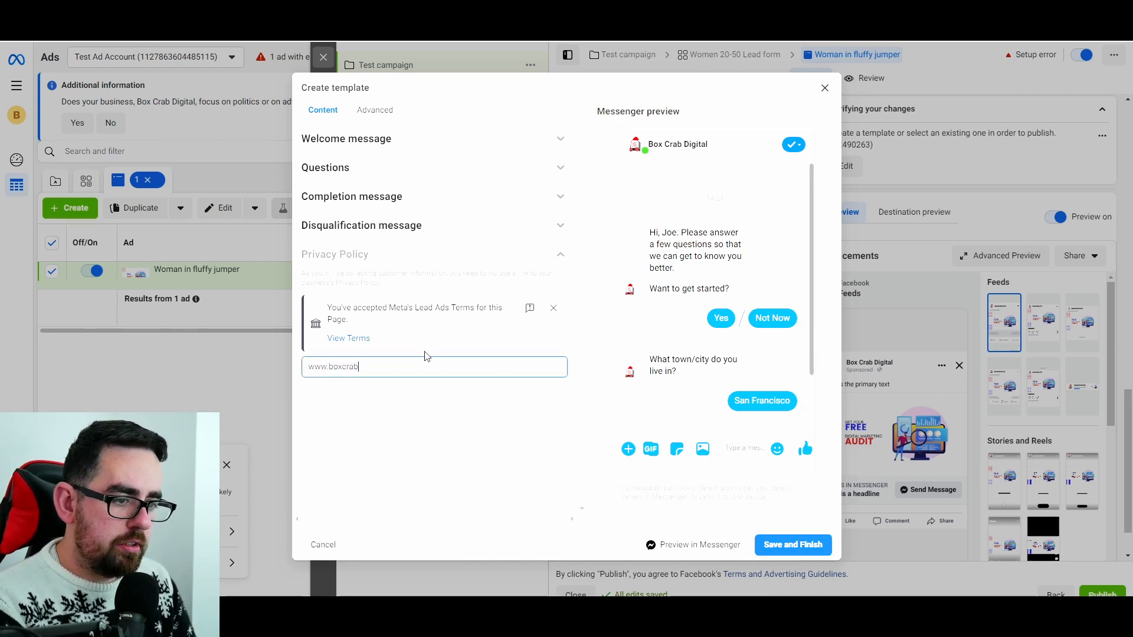
text(.digital)
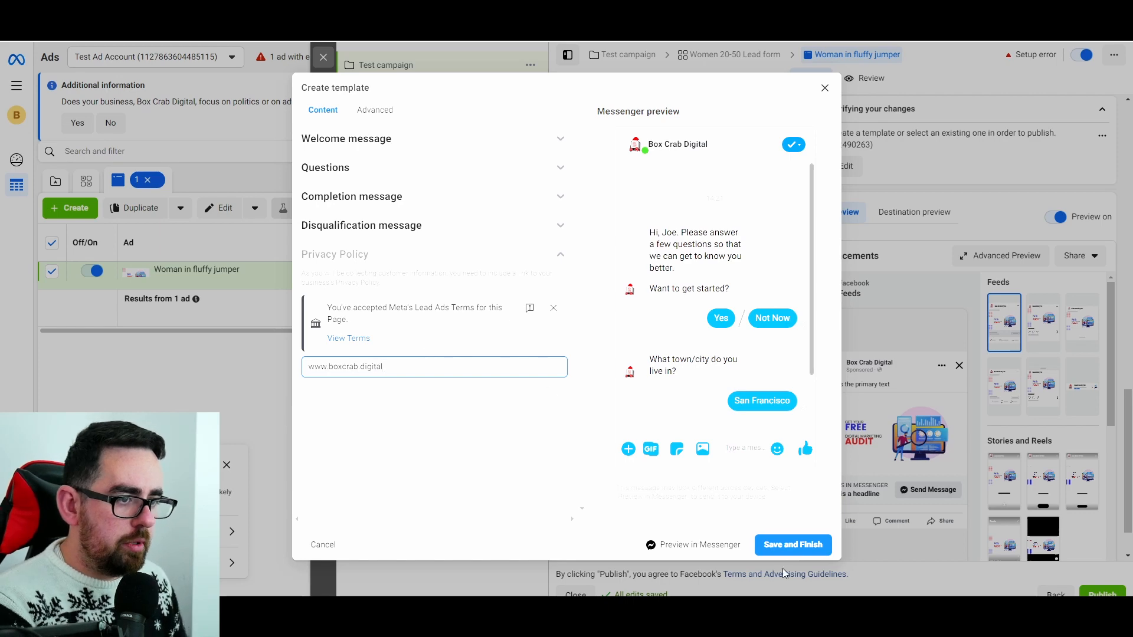
click(790, 544)
click(714, 268)
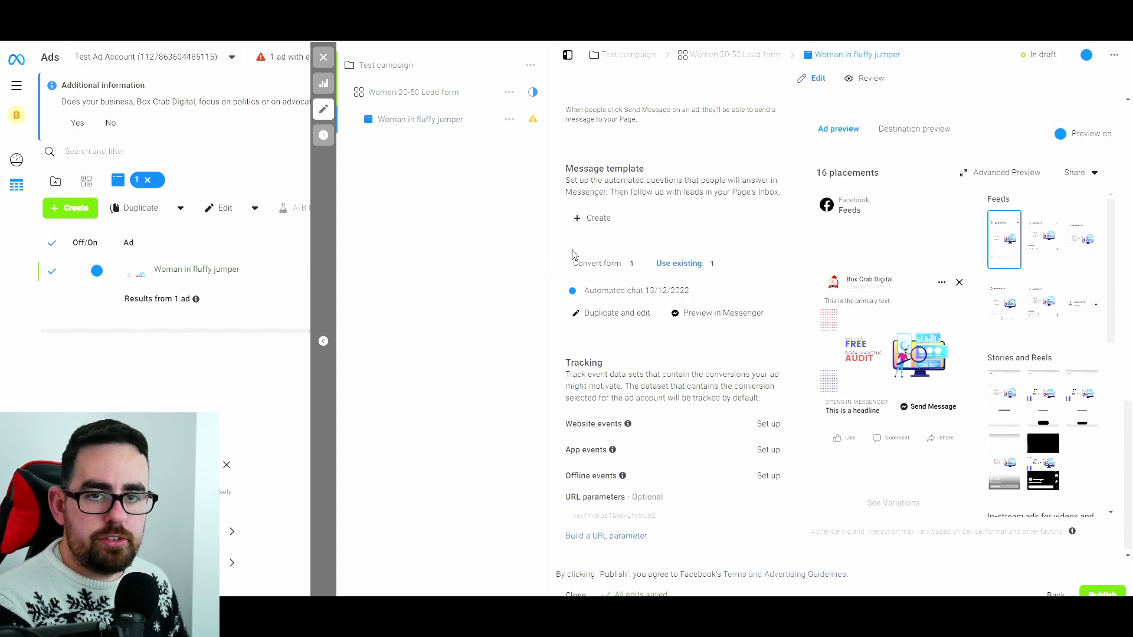
scroll(570, 263, up, 2)
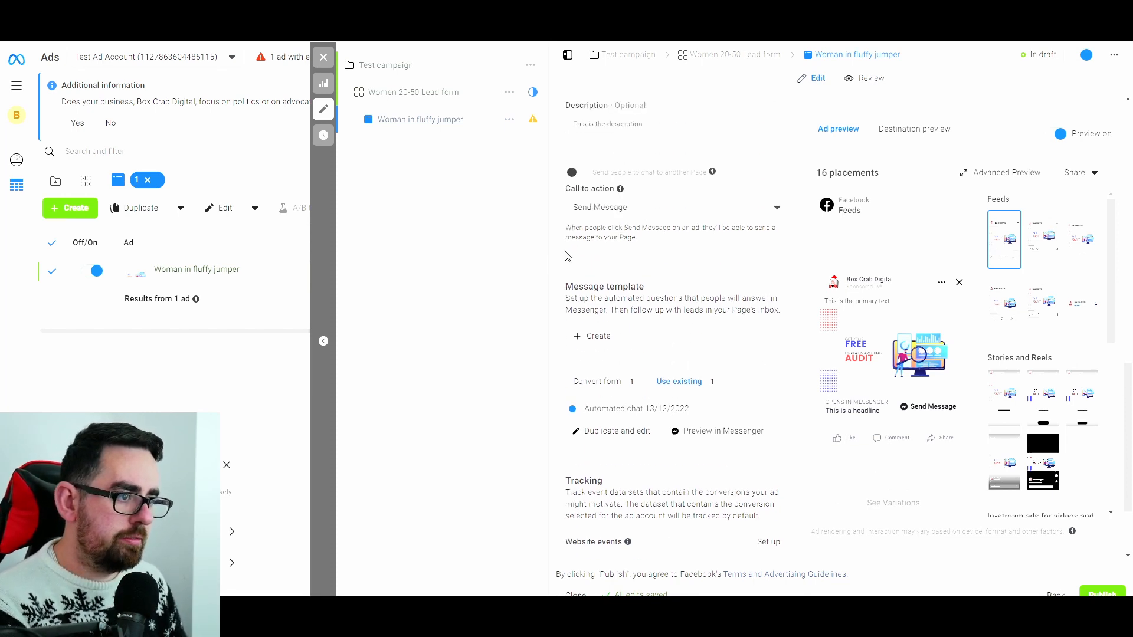